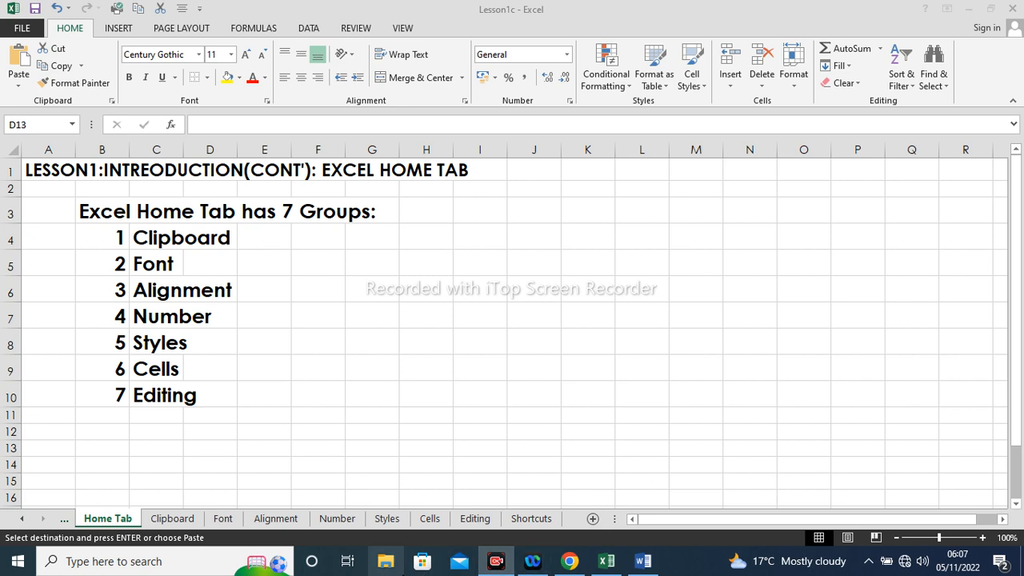
Step: Open the Clipboard worksheet and look through the available paste options
{"action": "left_click", "coordinate": [174, 510]}
{"action": "left_click", "coordinate": [173, 519]}
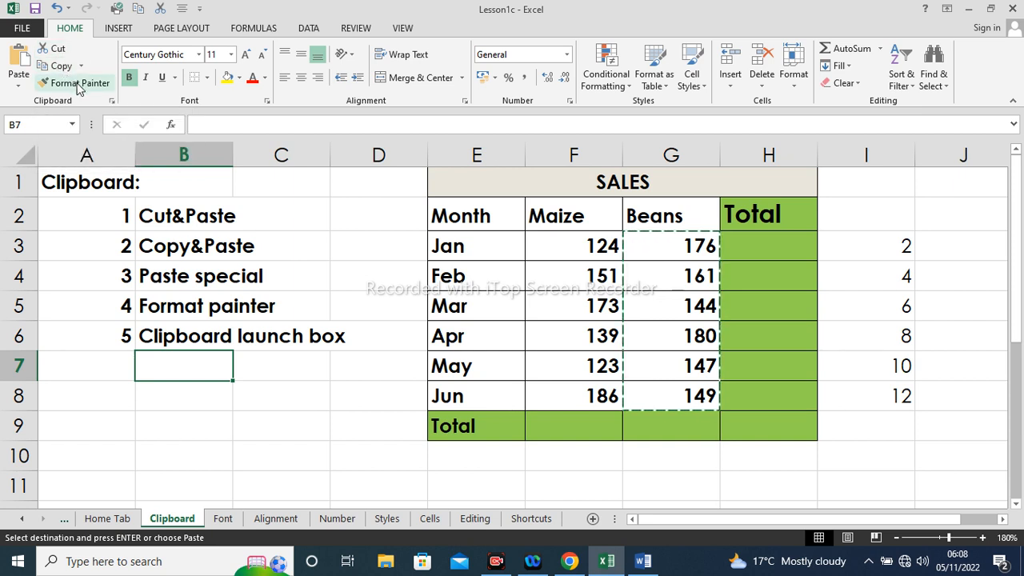
{"action": "left_click", "coordinate": [19, 87]}
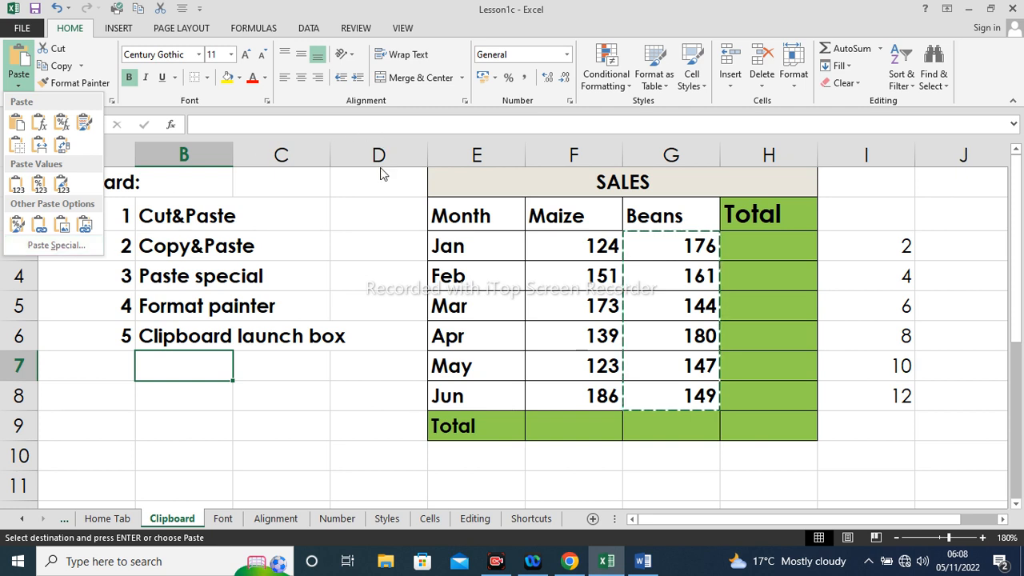
{"action": "left_click", "coordinate": [334, 228]}
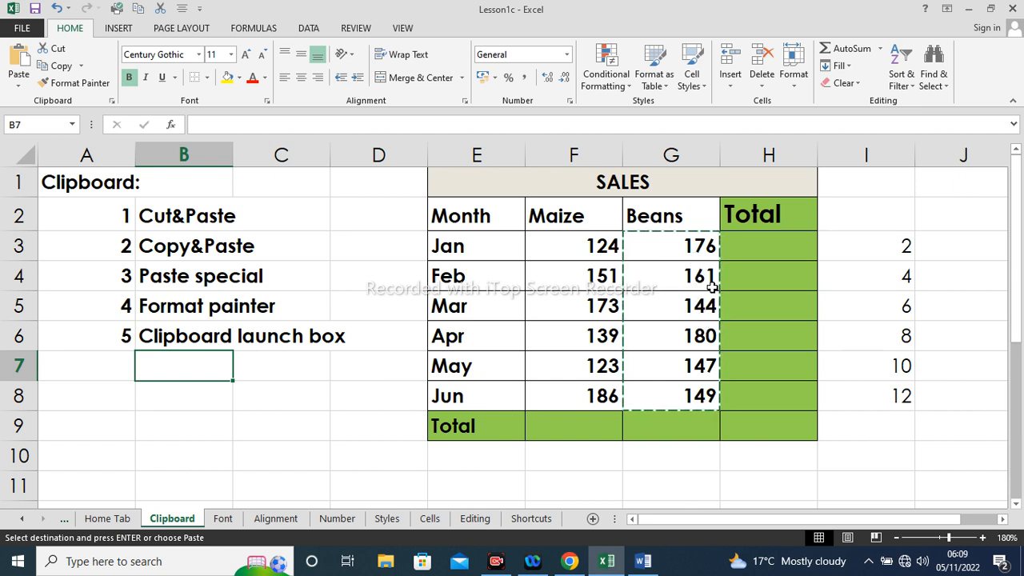
{"action": "left_click", "coordinate": [750, 251]}
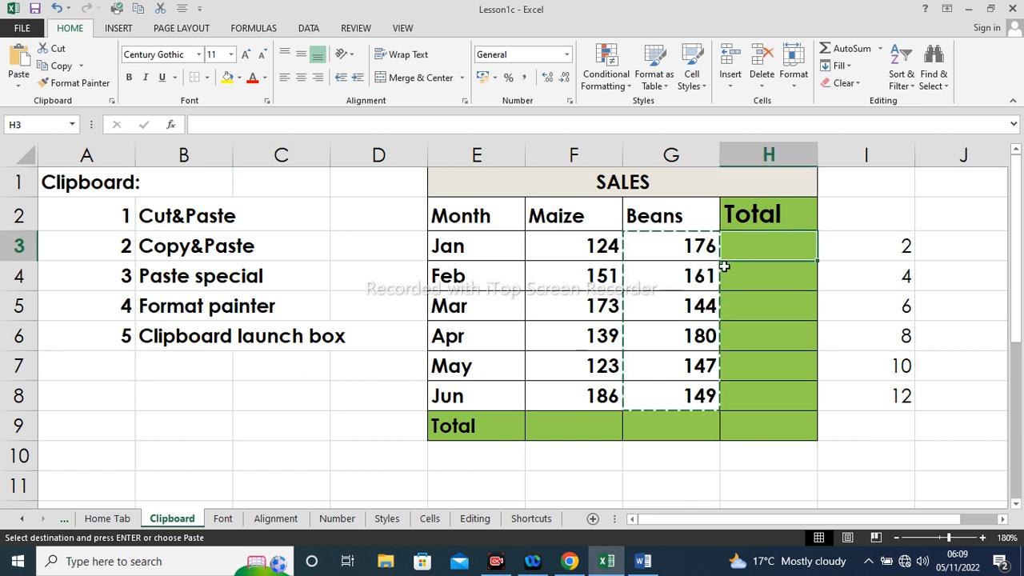
Step: Try moving January's Maize value from F3 to I2 with cut and paste, and undo the move
{"action": "left_click", "coordinate": [601, 246]}
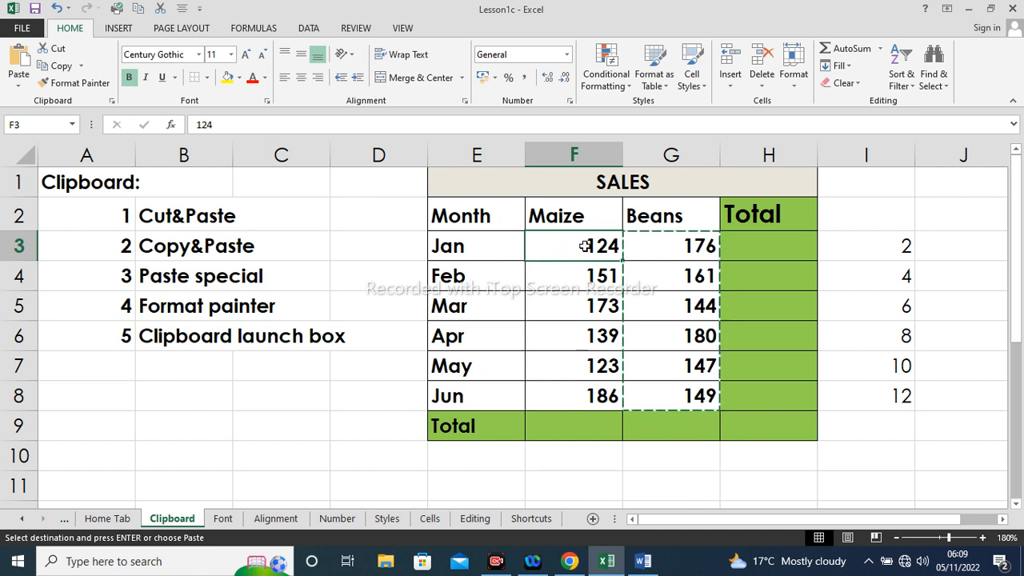
{"action": "left_click", "coordinate": [59, 49]}
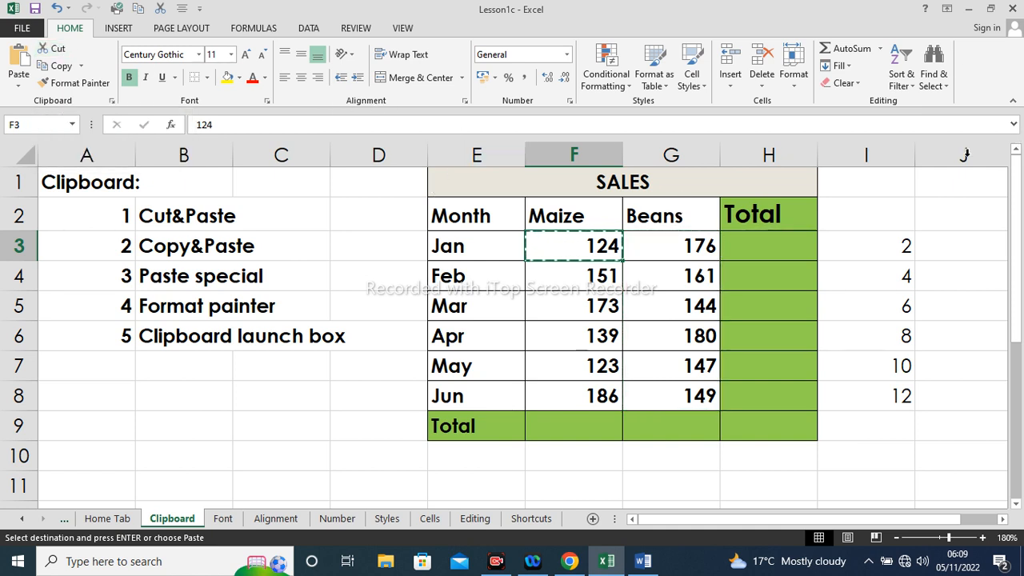
{"action": "left_click", "coordinate": [868, 207]}
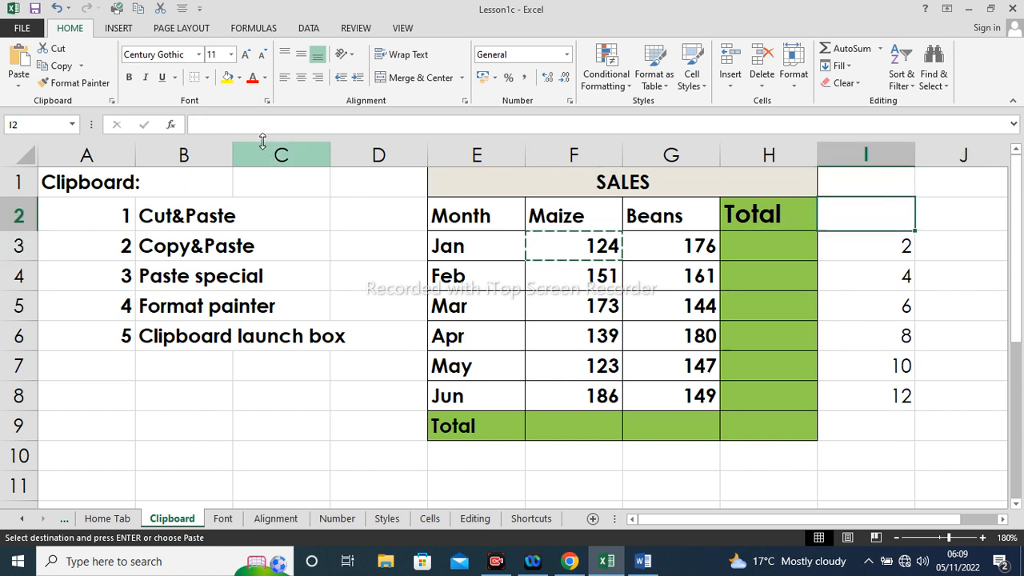
{"action": "left_click", "coordinate": [19, 72]}
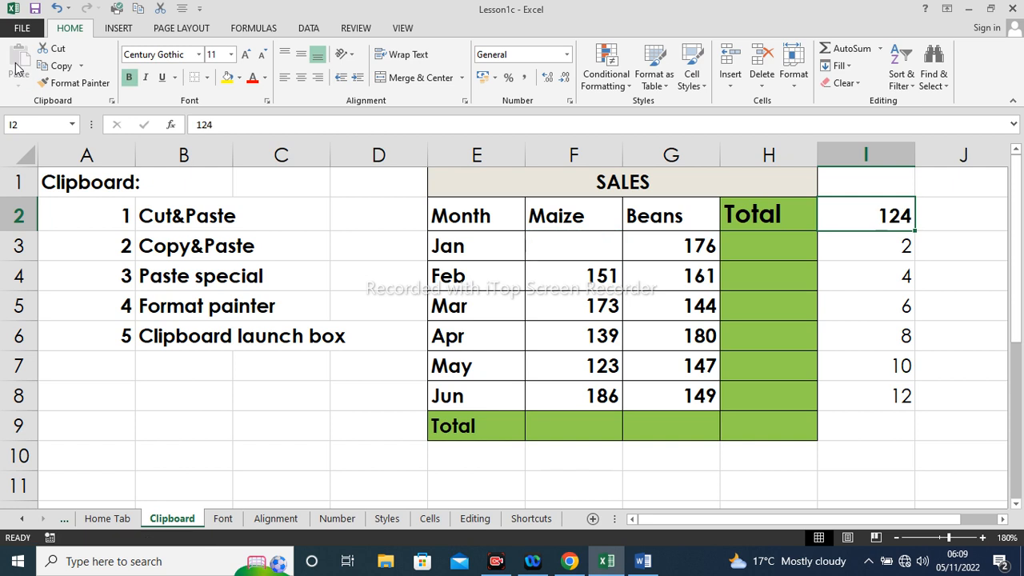
{"action": "left_click", "coordinate": [58, 15]}
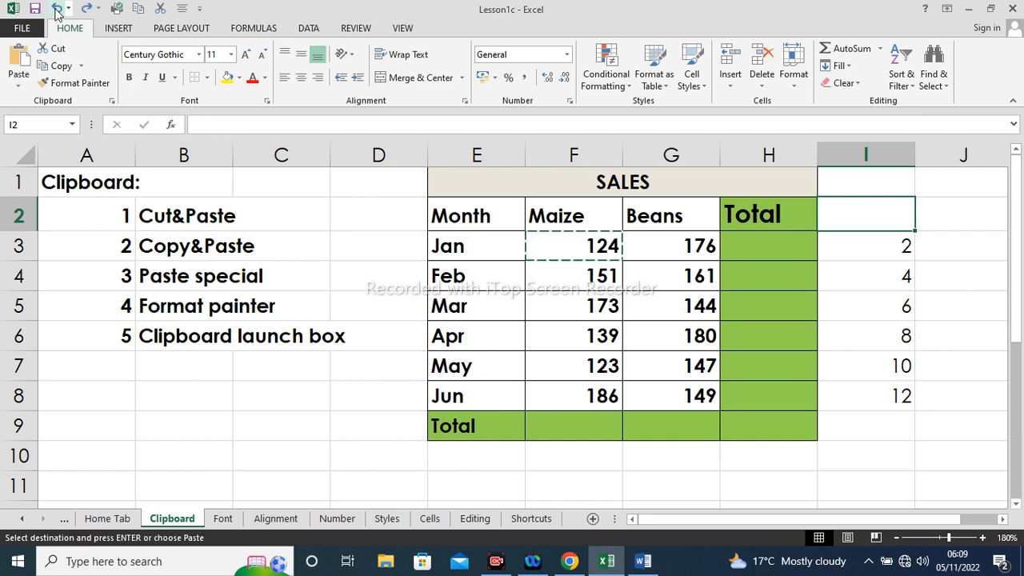
{"action": "left_click", "coordinate": [876, 246]}
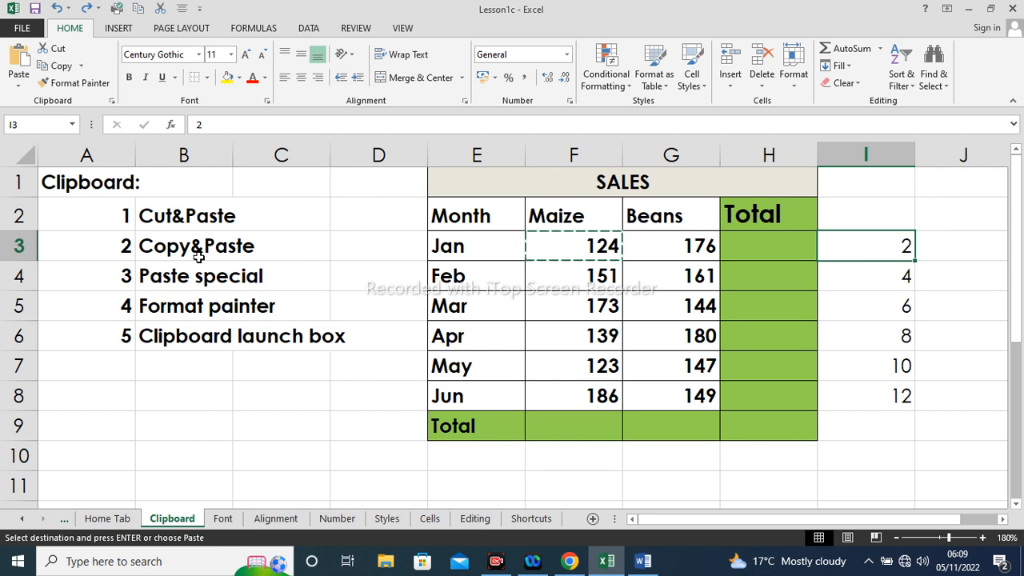
Step: Copy February's Maize value from F4 and paste it into cell I2
{"action": "left_click", "coordinate": [590, 278]}
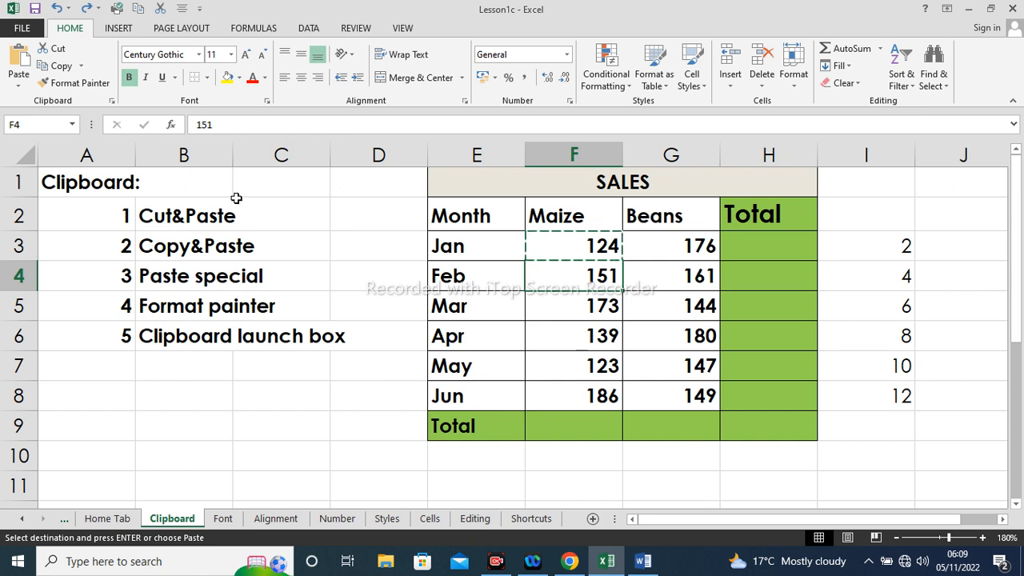
{"action": "left_click", "coordinate": [64, 67]}
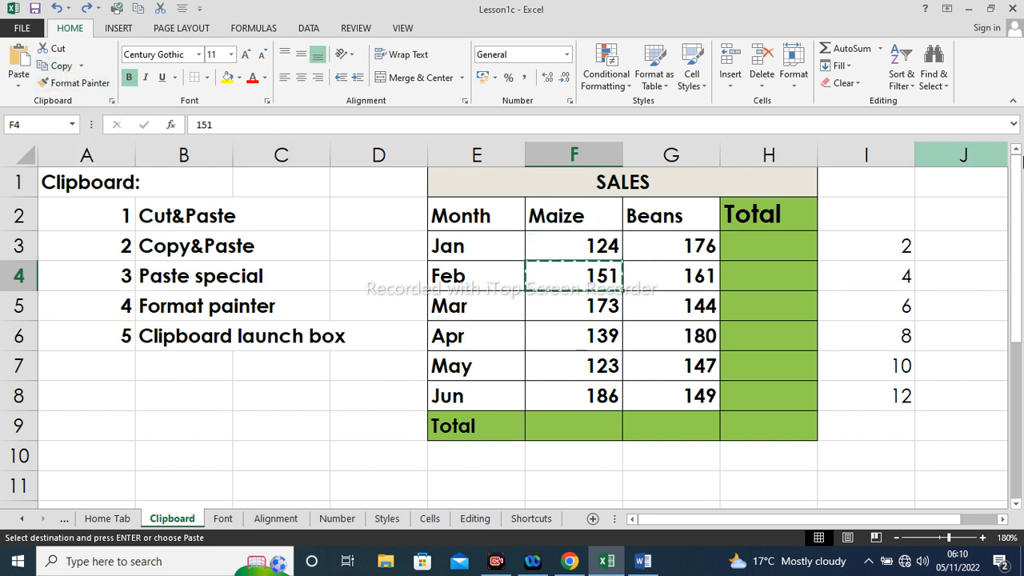
{"action": "left_click", "coordinate": [849, 206]}
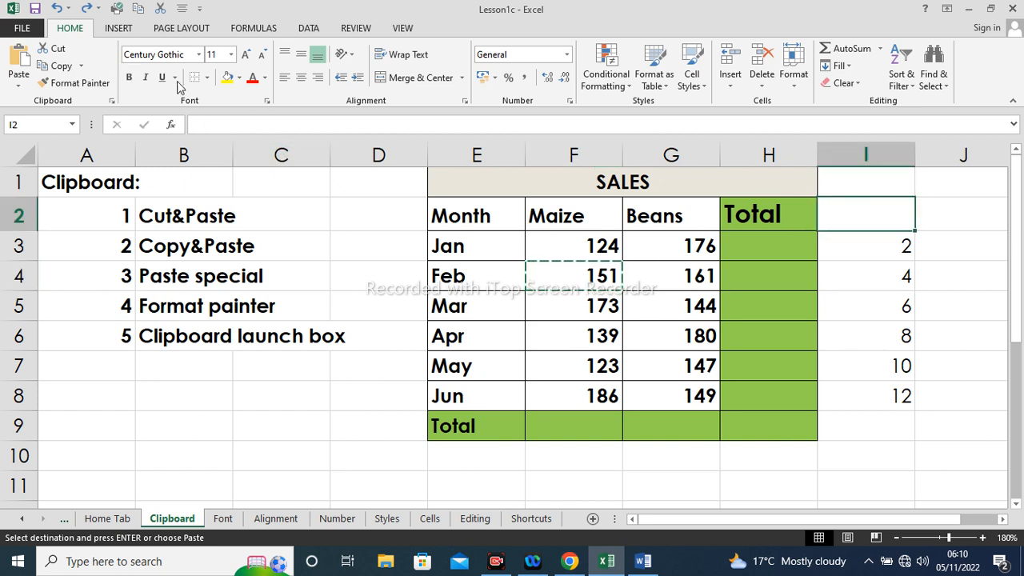
{"action": "left_click", "coordinate": [20, 58]}
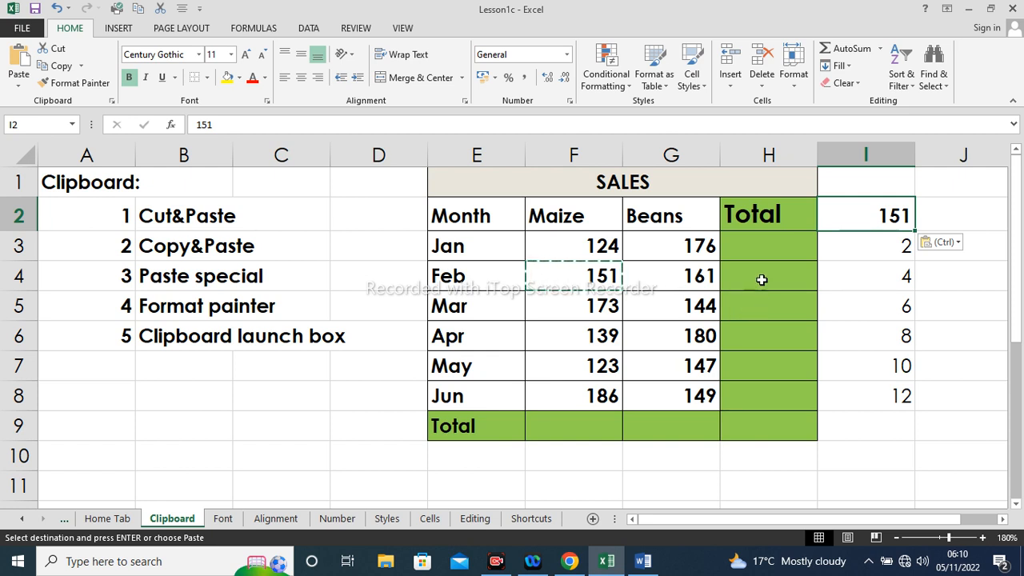
Step: Total January's sales in H3 with =SUM(F3:G3) and fill the formula down the Total column to H9
{"action": "left_click", "coordinate": [755, 250]}
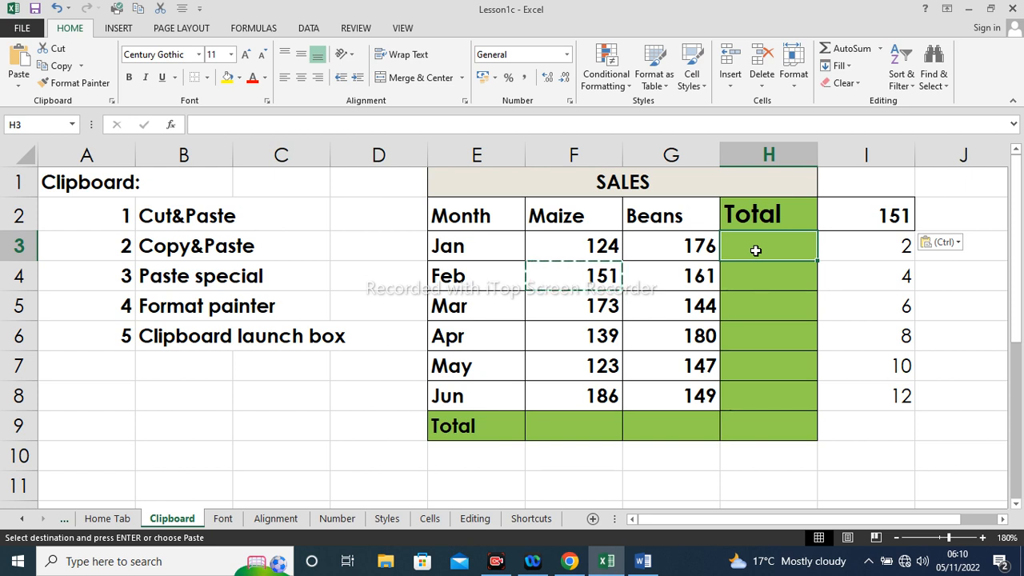
{"action": "key", "text": "alt"}
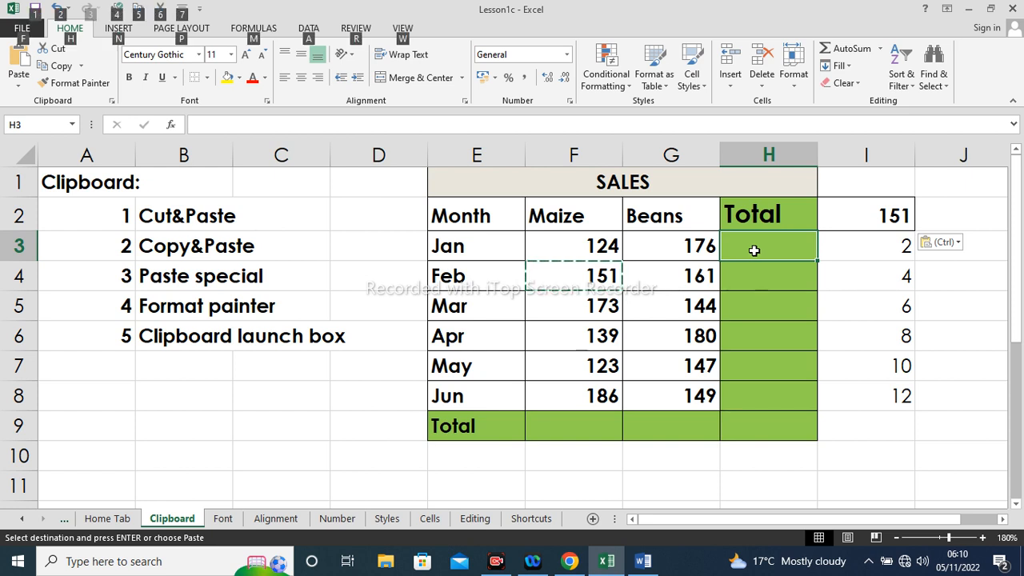
{"action": "key", "text": "alt+equal"}
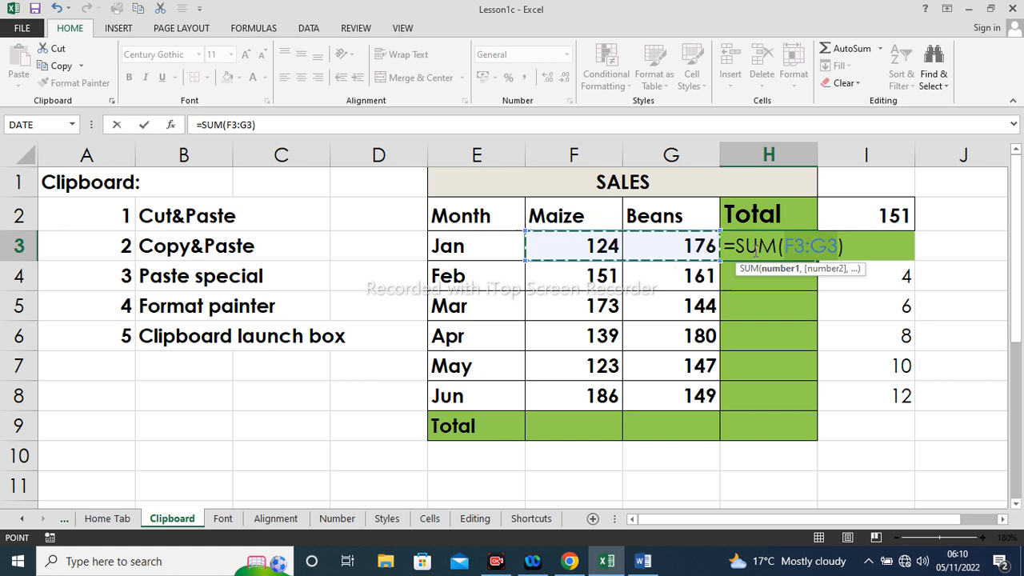
{"action": "key", "text": "Return"}
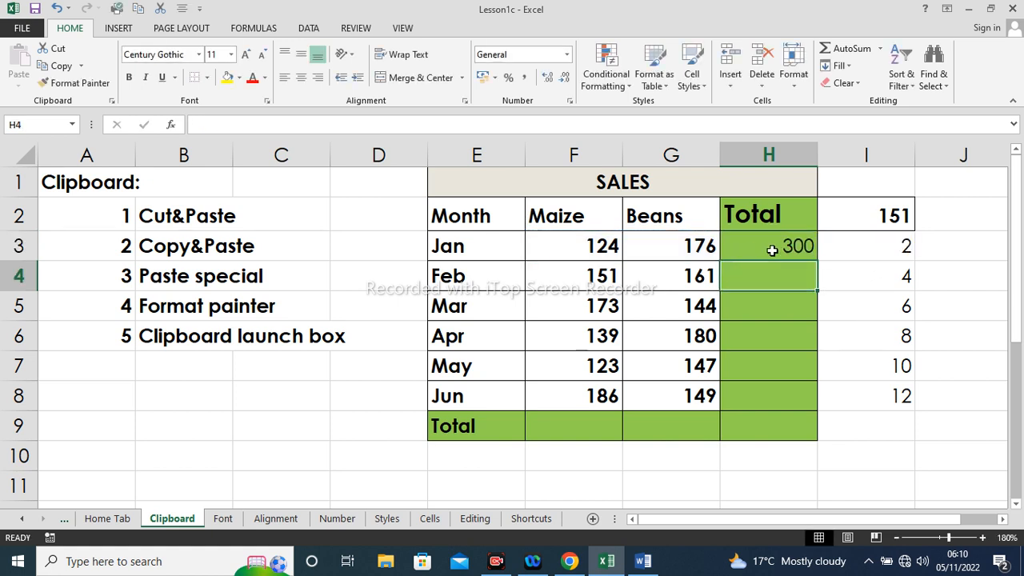
{"action": "left_click", "coordinate": [775, 247]}
{"action": "double_click", "coordinate": [818, 260]}
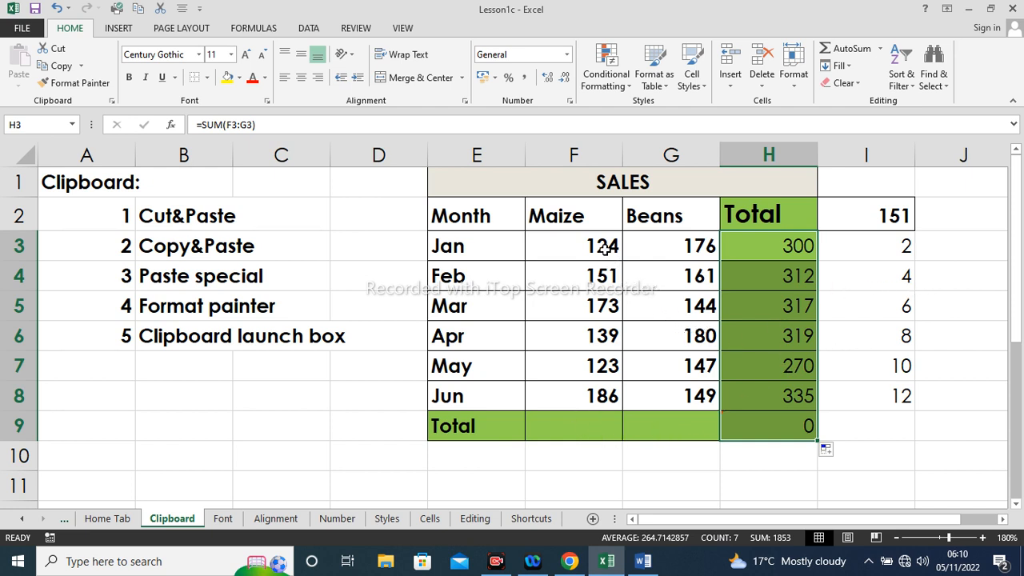
Step: Copy the Maize, Beans and Total figures for Jan to Jun (F3:H8) and add a new worksheet
{"action": "left_click_drag", "start_coordinate": [609, 261], "coordinate": [795, 394]}
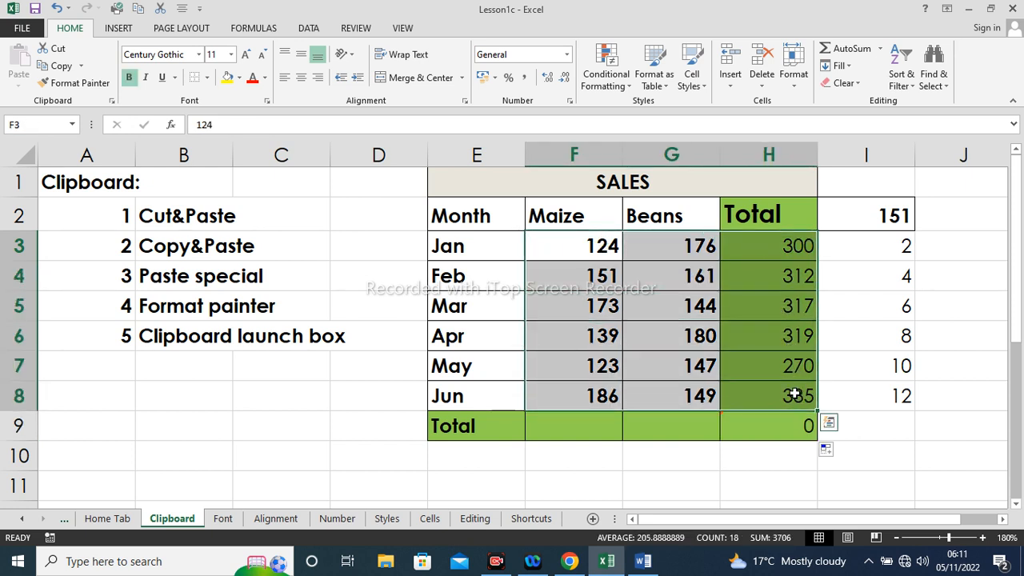
{"action": "right_click", "coordinate": [644, 326]}
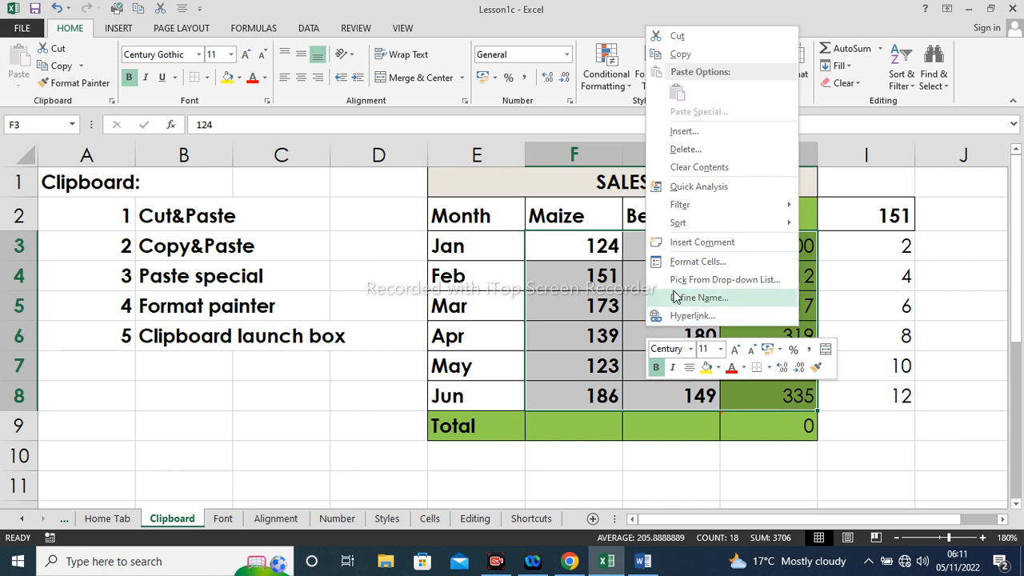
{"action": "left_click", "coordinate": [686, 56]}
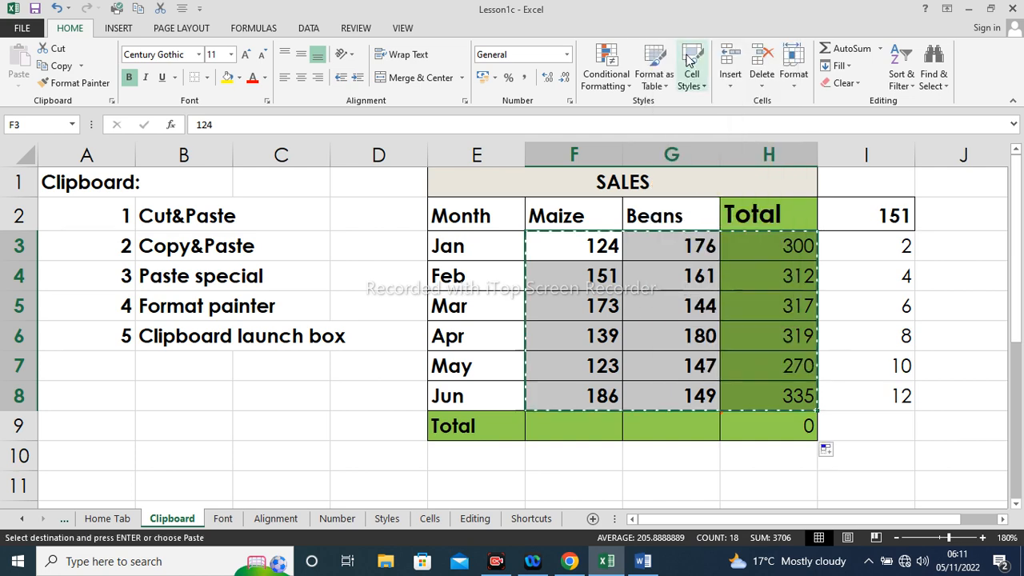
{"action": "left_click", "coordinate": [1015, 503]}
{"action": "left_click", "coordinate": [1016, 503]}
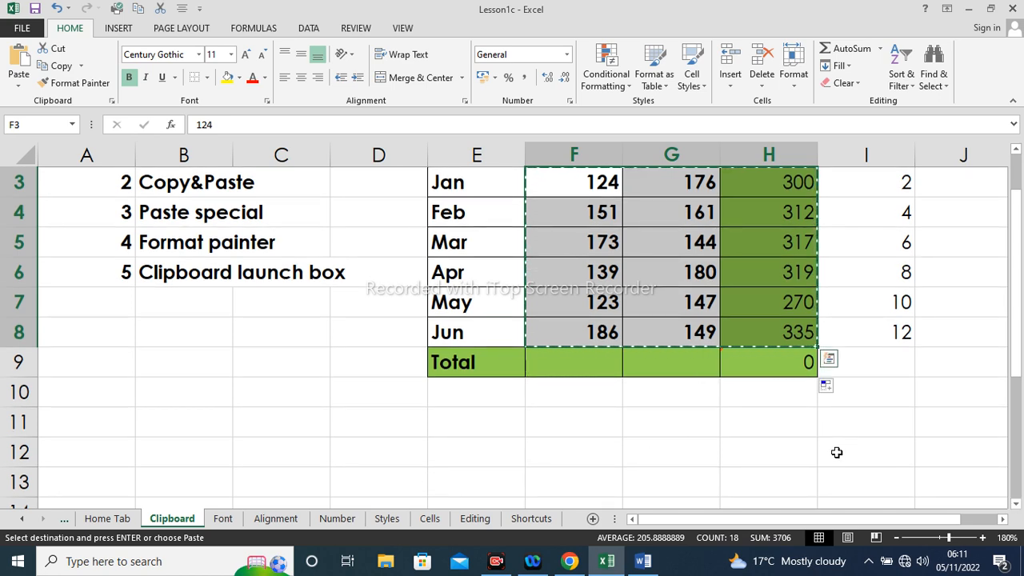
{"action": "left_click", "coordinate": [593, 519]}
{"action": "left_click", "coordinate": [594, 520]}
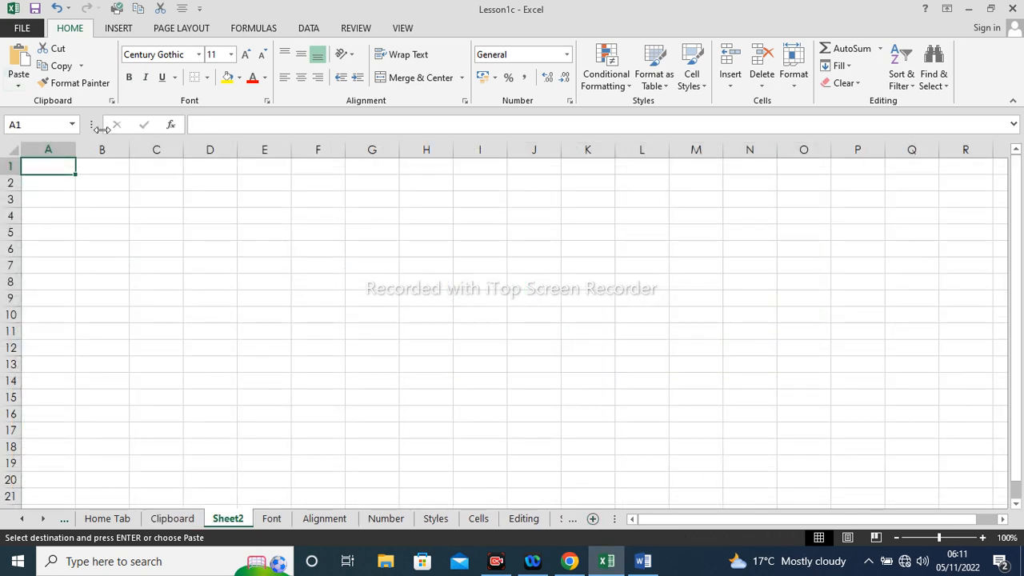
Step: Paste the copied figures at C3 of the new sheet using Paste Special with Values and Transpose
{"action": "left_click", "coordinate": [167, 200]}
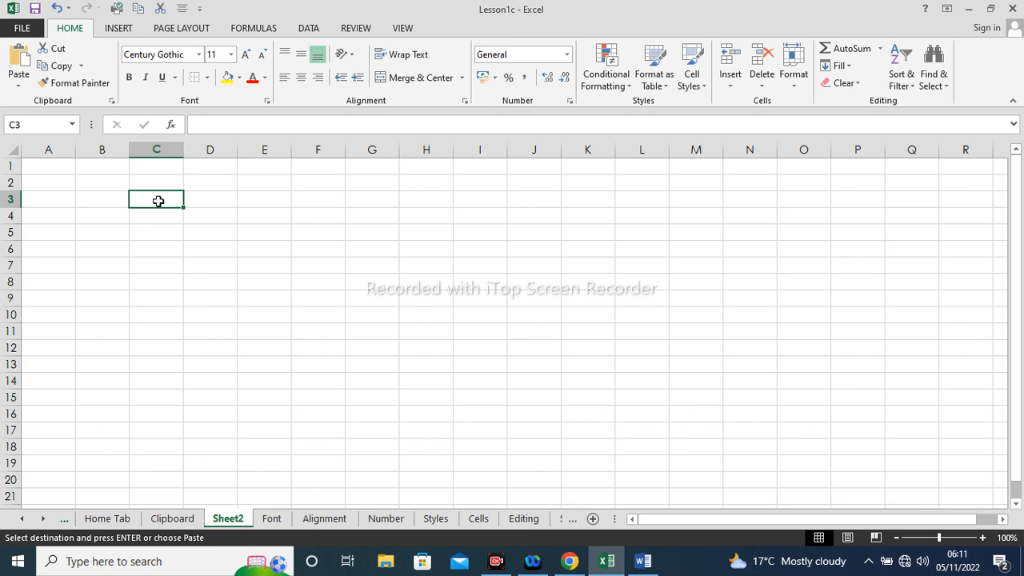
{"action": "right_click", "coordinate": [159, 201]}
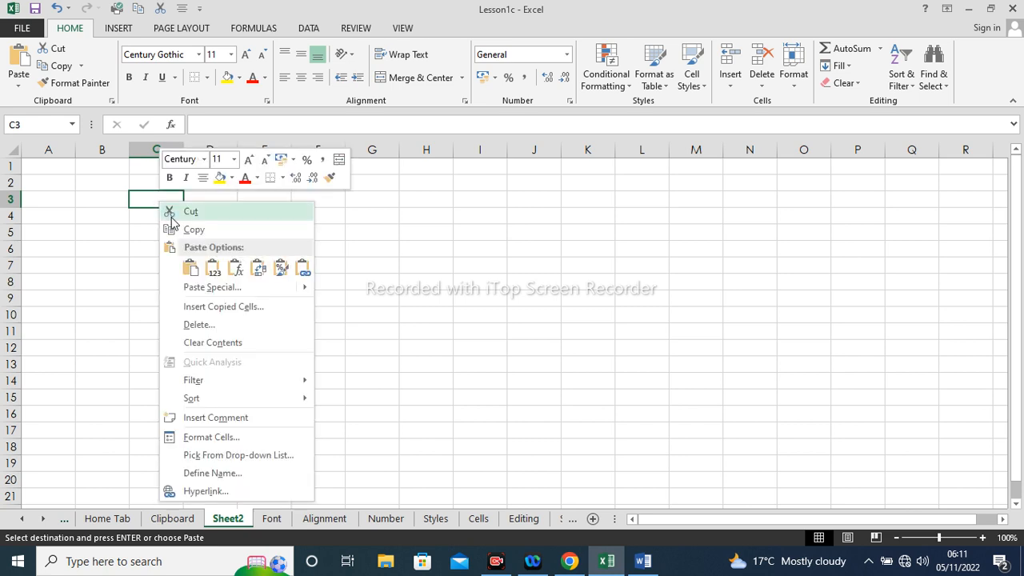
{"action": "mouse_move", "coordinate": [212, 296]}
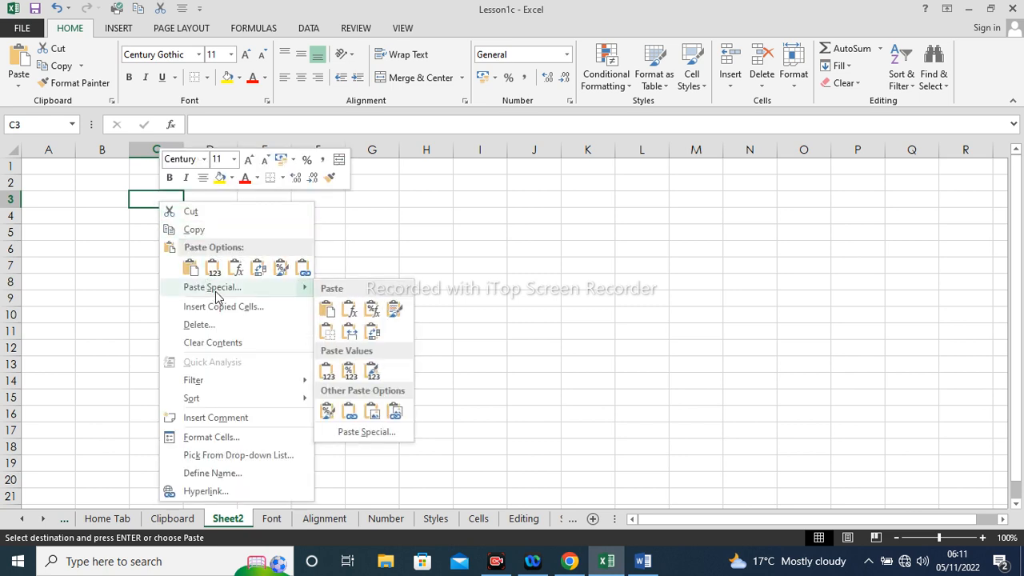
{"action": "left_click", "coordinate": [215, 290]}
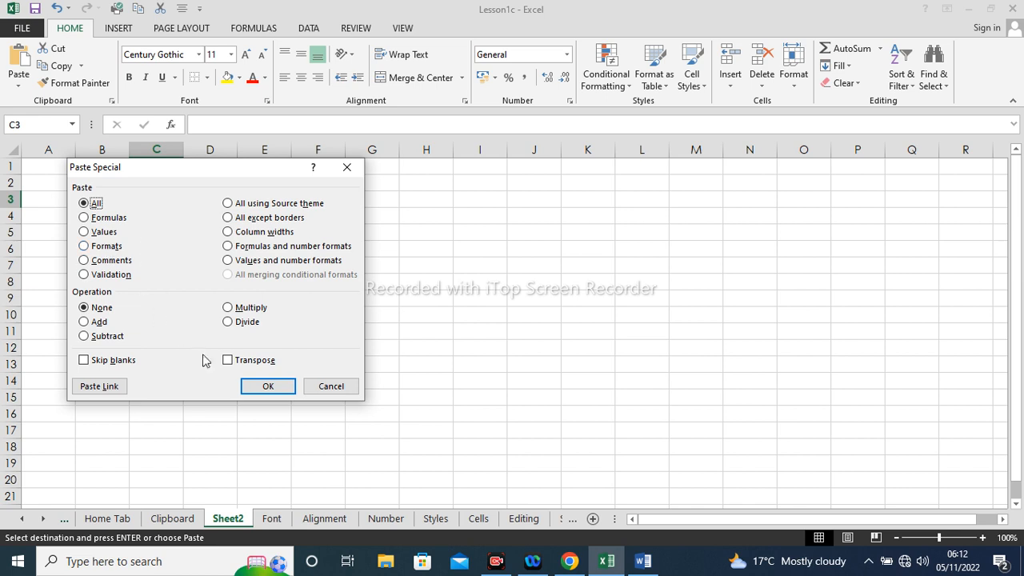
{"action": "left_click", "coordinate": [84, 232]}
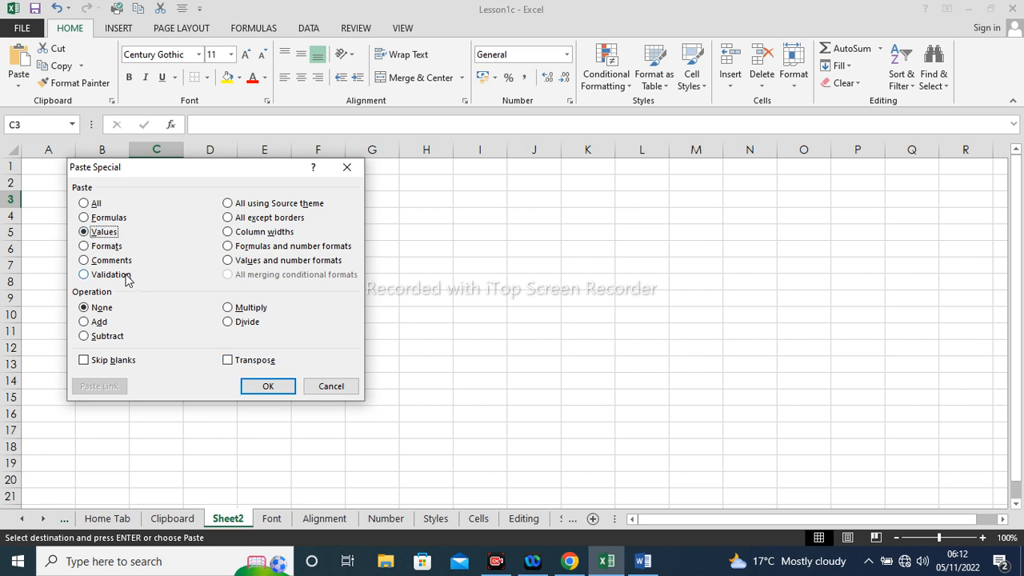
{"action": "left_click", "coordinate": [228, 360]}
{"action": "left_click", "coordinate": [264, 385]}
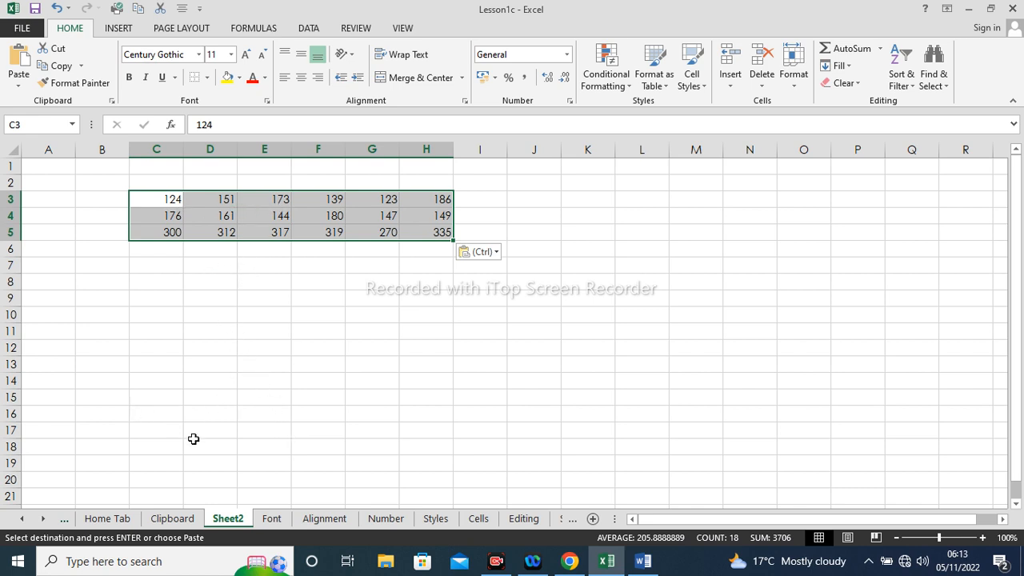
Step: Return to the Clipboard sheet and copy the sales table from the Month header through the Total row (E2:H9)
{"action": "left_click", "coordinate": [181, 521]}
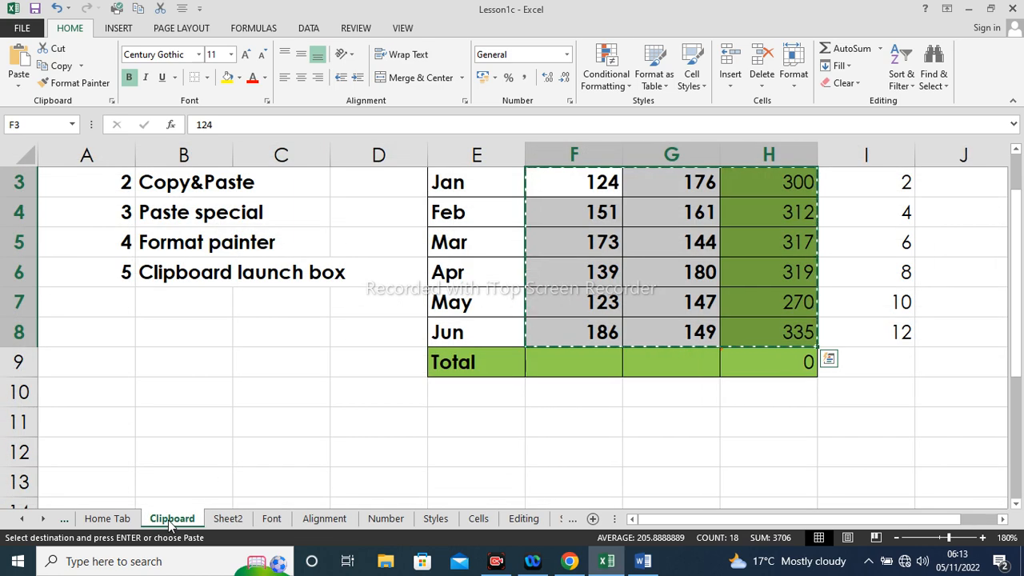
{"action": "left_click_drag", "start_coordinate": [1017, 304], "coordinate": [1017, 277]}
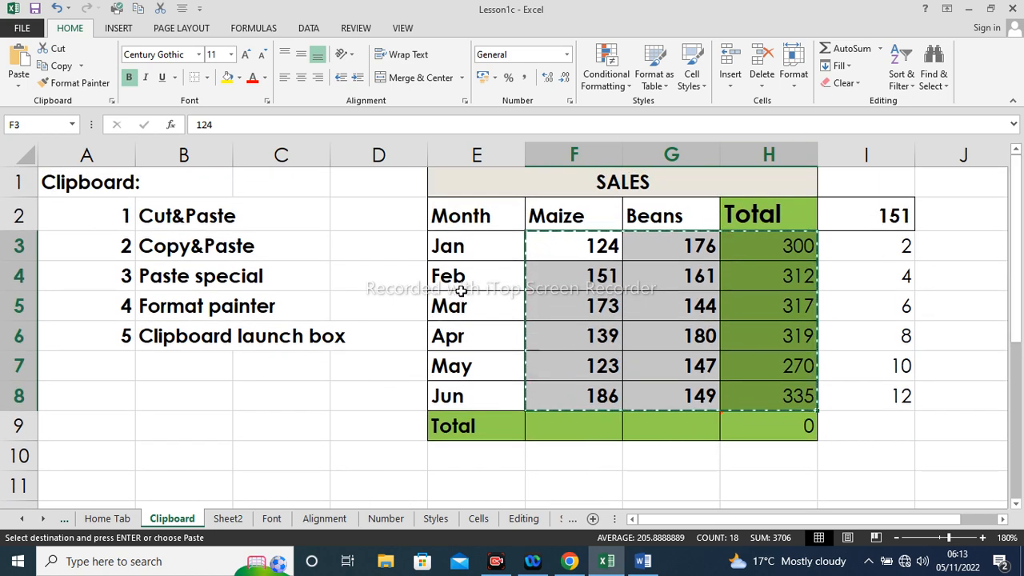
{"action": "left_click_drag", "start_coordinate": [467, 216], "coordinate": [516, 240]}
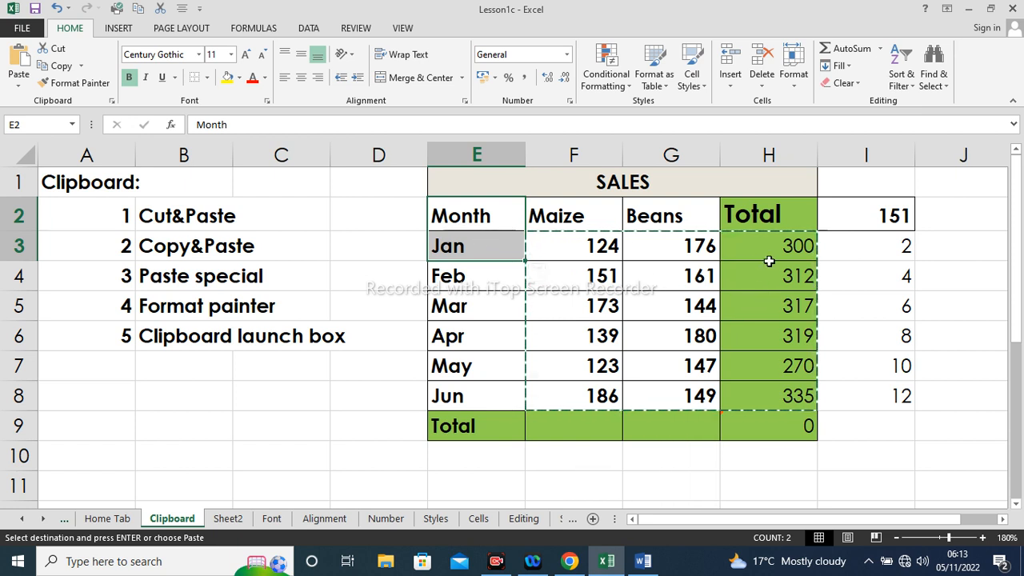
{"action": "left_click", "coordinate": [879, 278]}
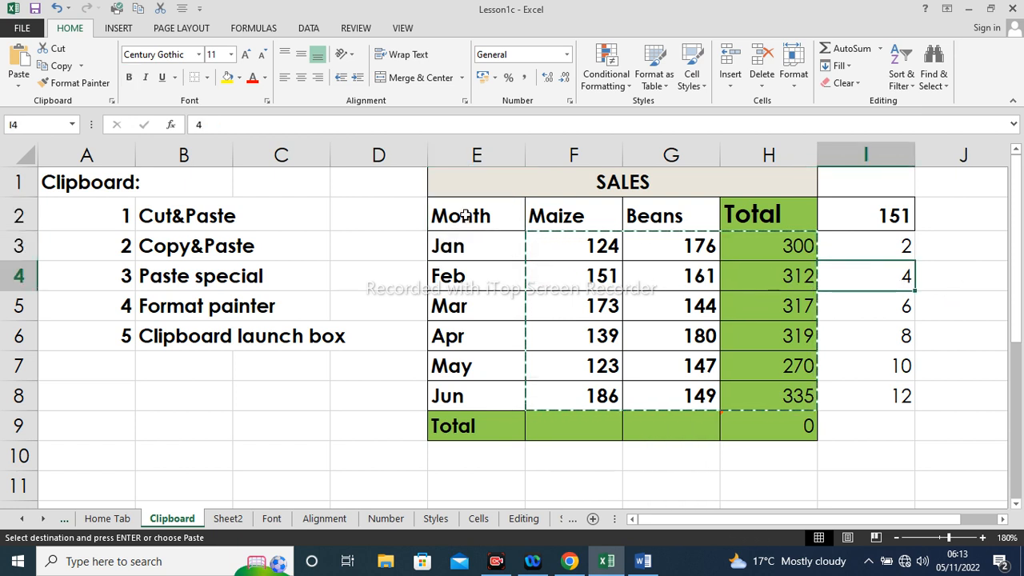
{"action": "left_click_drag", "start_coordinate": [466, 216], "coordinate": [746, 423]}
{"action": "right_click", "coordinate": [494, 291]}
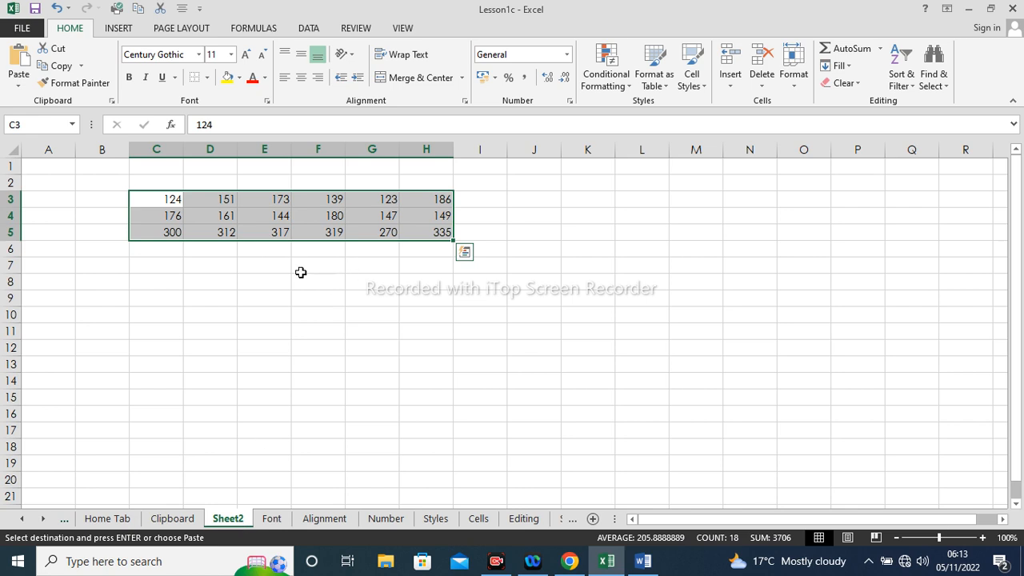
Step: Paste the copied sales table at K3 of Sheet2 using Paste Special with Values and Transpose
{"action": "left_click", "coordinate": [598, 200]}
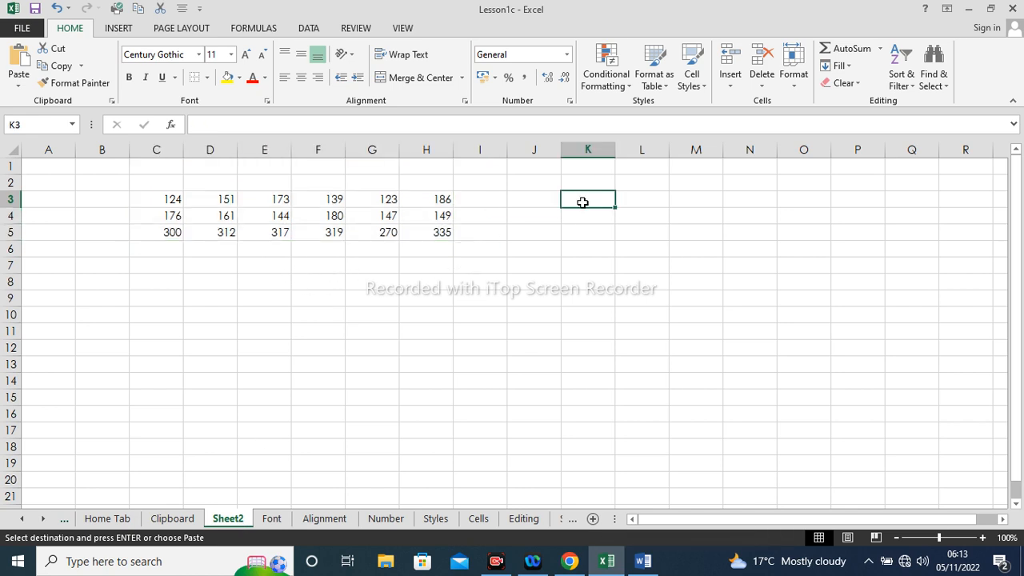
{"action": "right_click", "coordinate": [582, 202]}
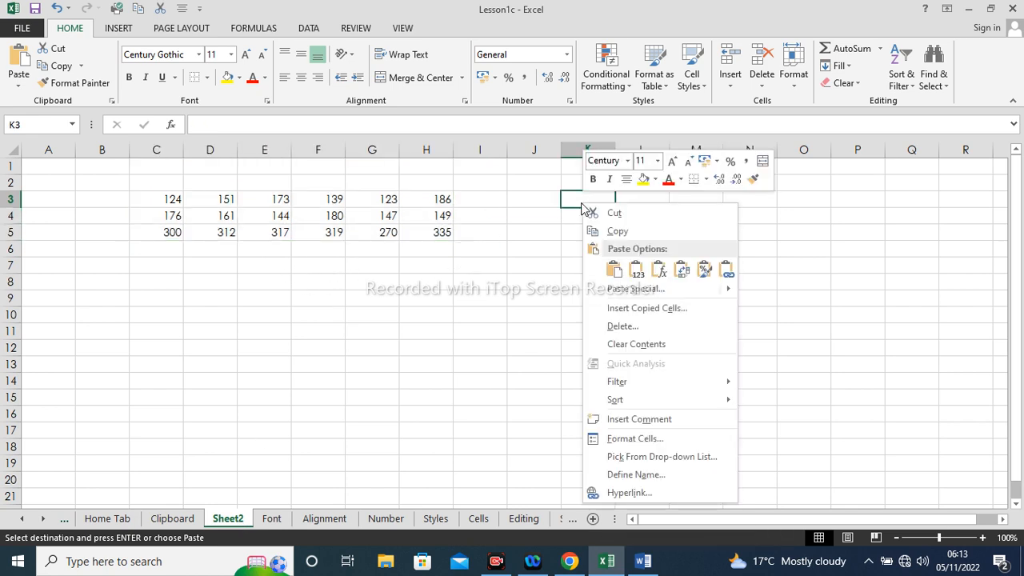
{"action": "left_click", "coordinate": [651, 293]}
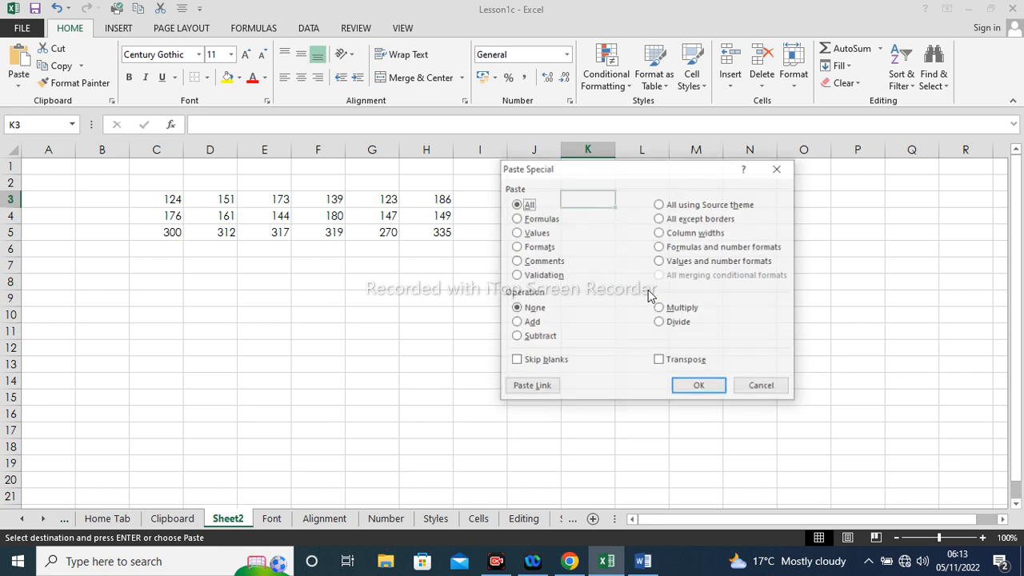
{"action": "left_click", "coordinate": [516, 233]}
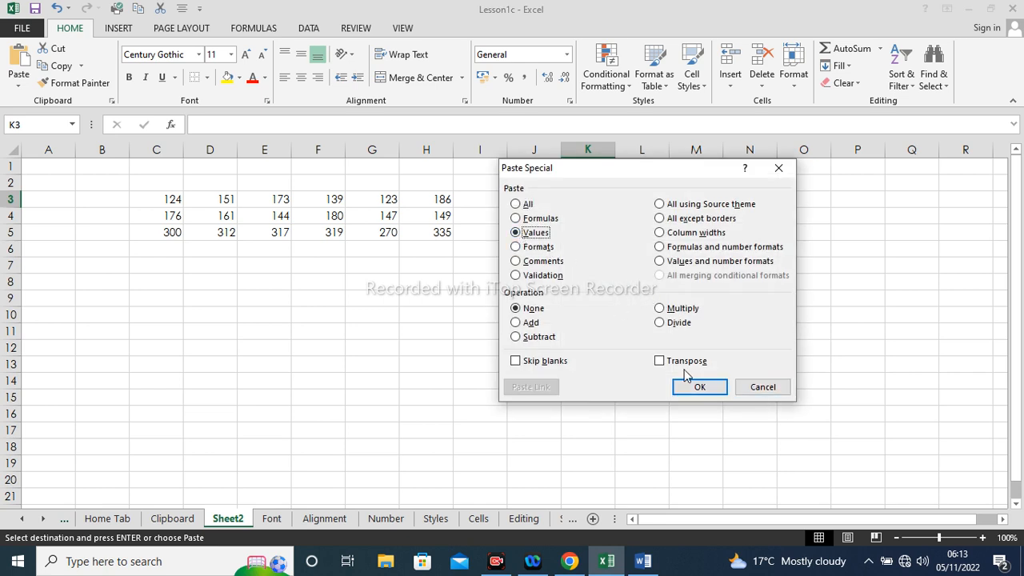
{"action": "left_click", "coordinate": [658, 362]}
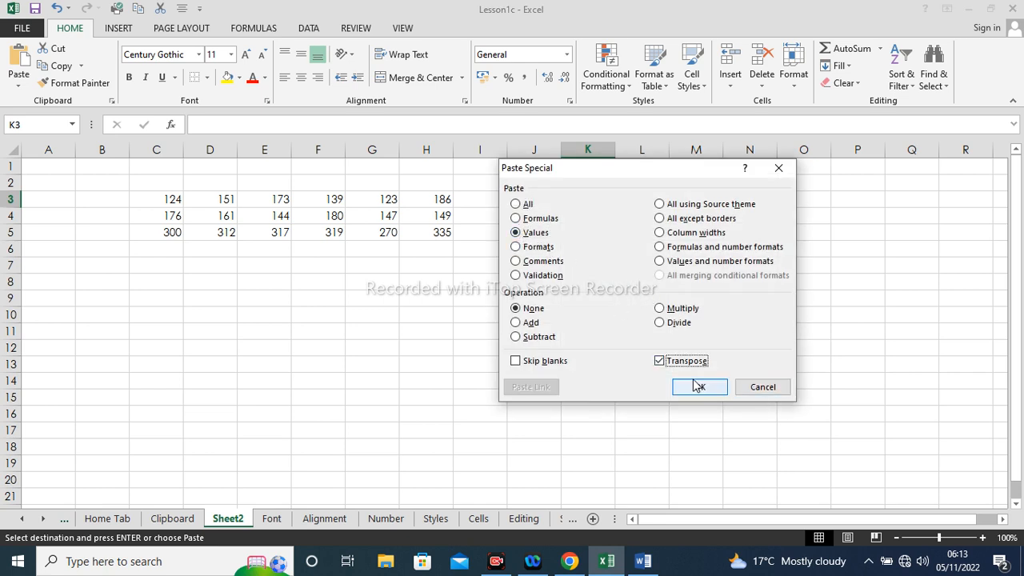
{"action": "left_click", "coordinate": [696, 387]}
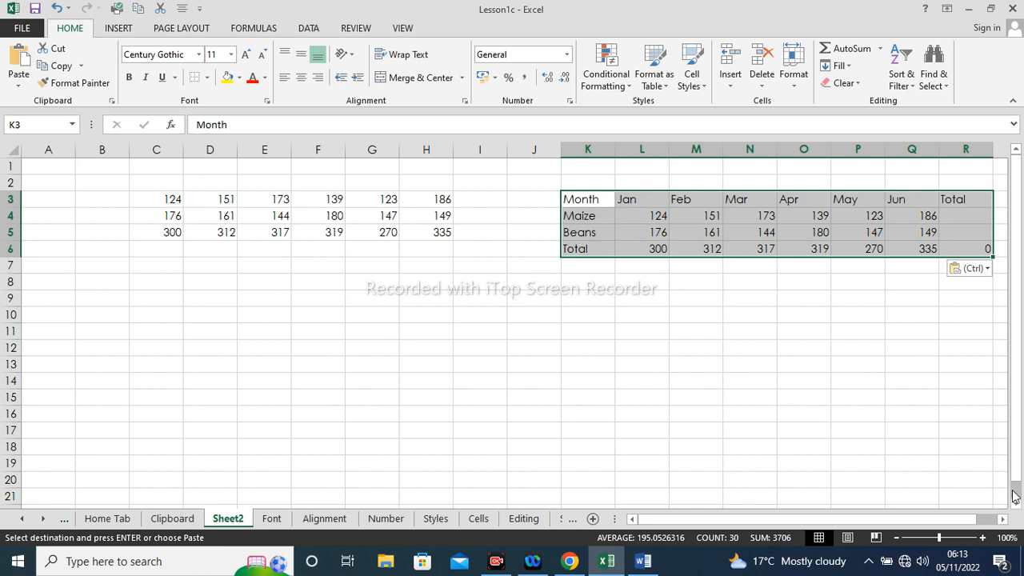
{"action": "left_click", "coordinate": [570, 343]}
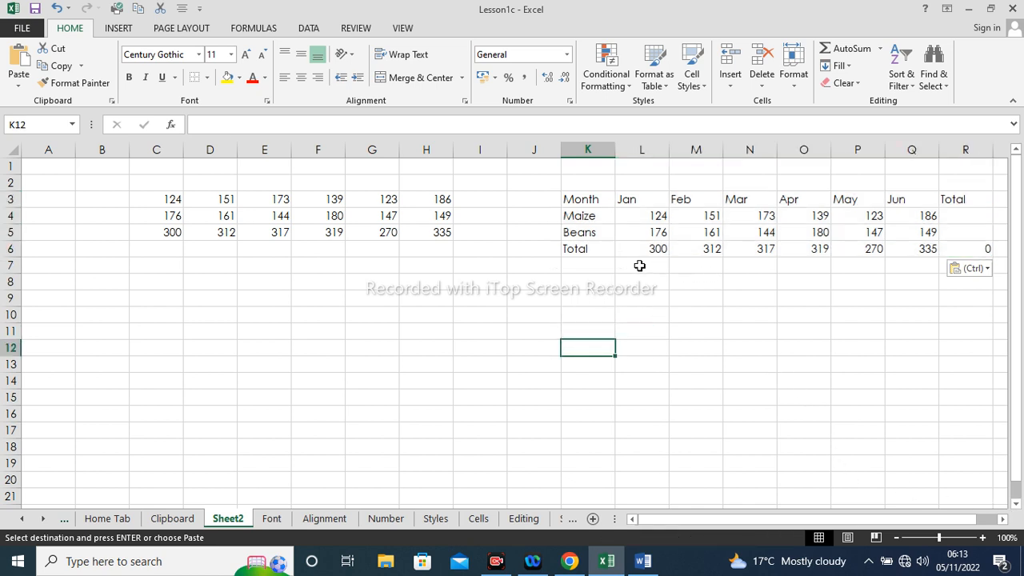
{"action": "left_click", "coordinate": [583, 249]}
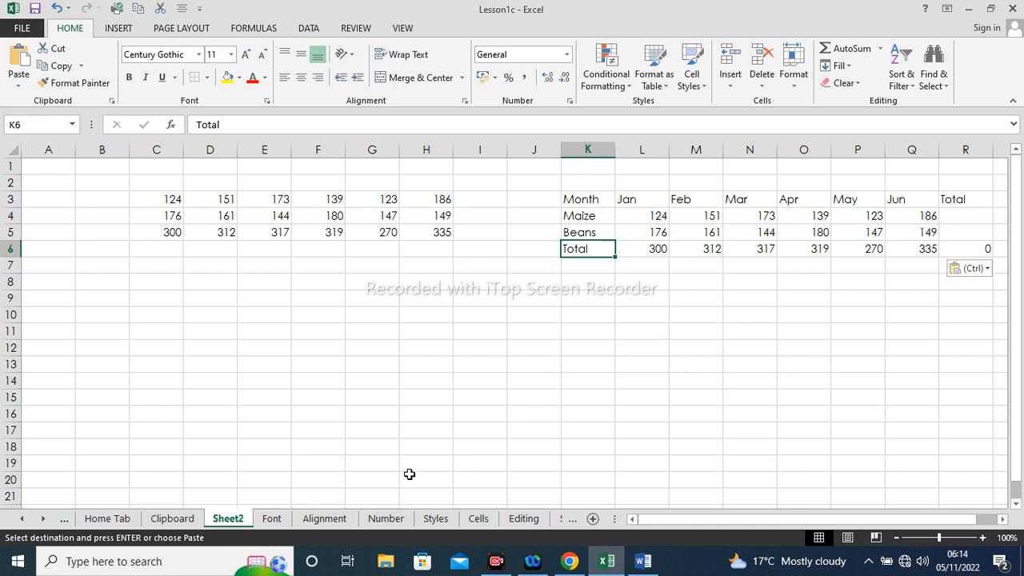
Step: Return to the Clipboard sheet and copy the numbers 2 to 12 beside the sales table (I3:I8)
{"action": "left_click", "coordinate": [172, 519]}
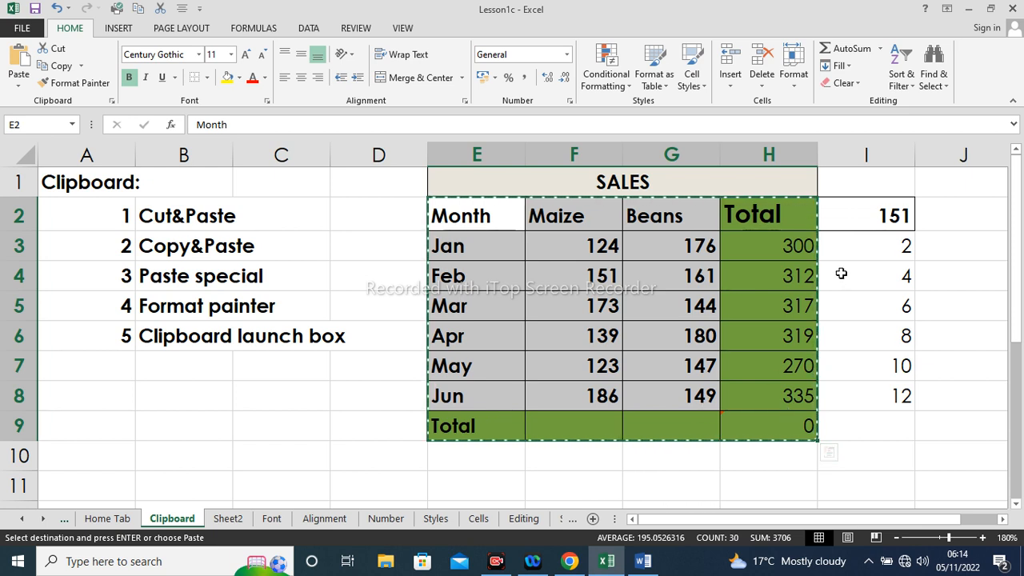
{"action": "left_click_drag", "start_coordinate": [880, 254], "coordinate": [877, 388]}
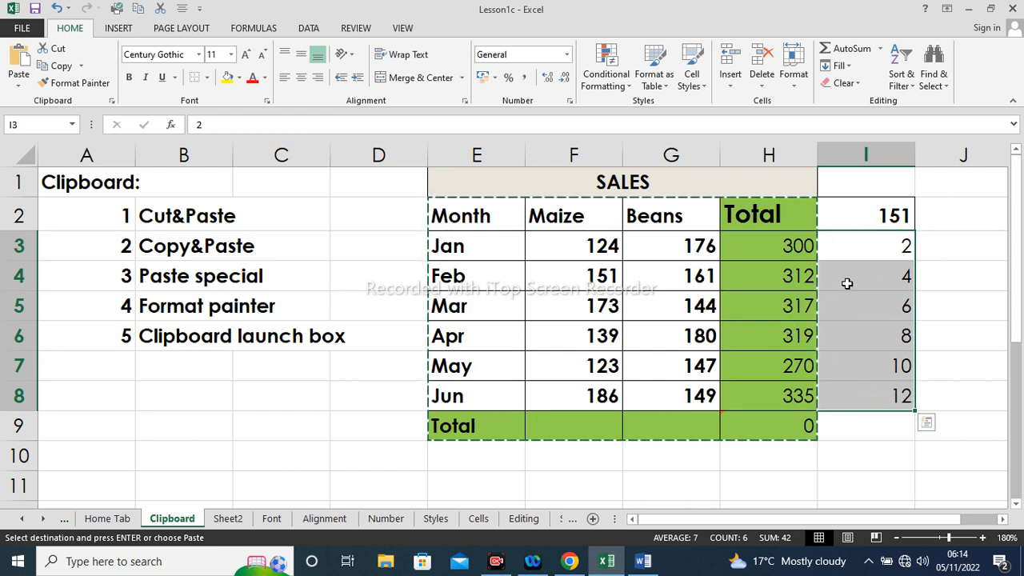
{"action": "left_click_drag", "start_coordinate": [872, 251], "coordinate": [882, 393]}
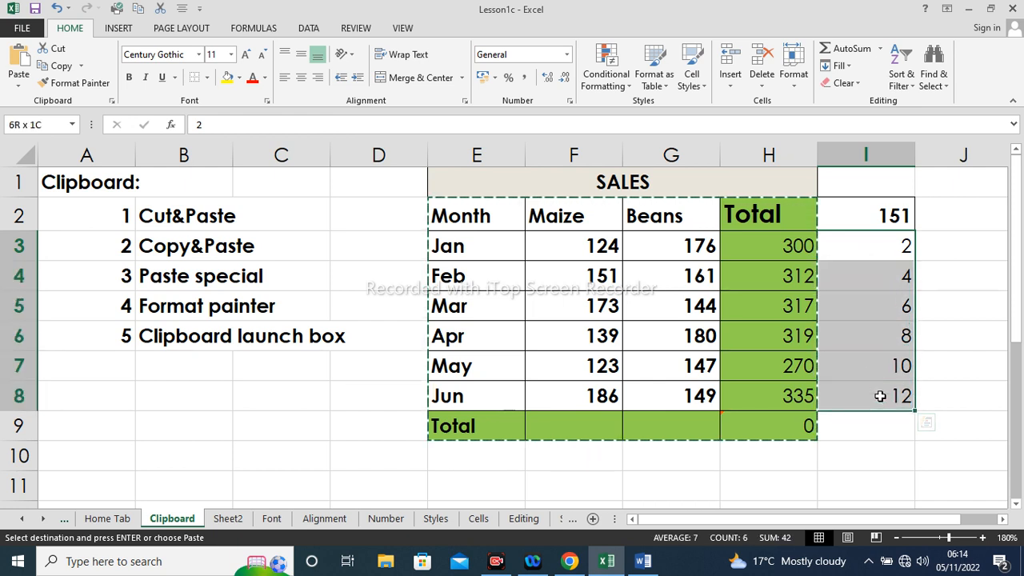
{"action": "right_click", "coordinate": [850, 302]}
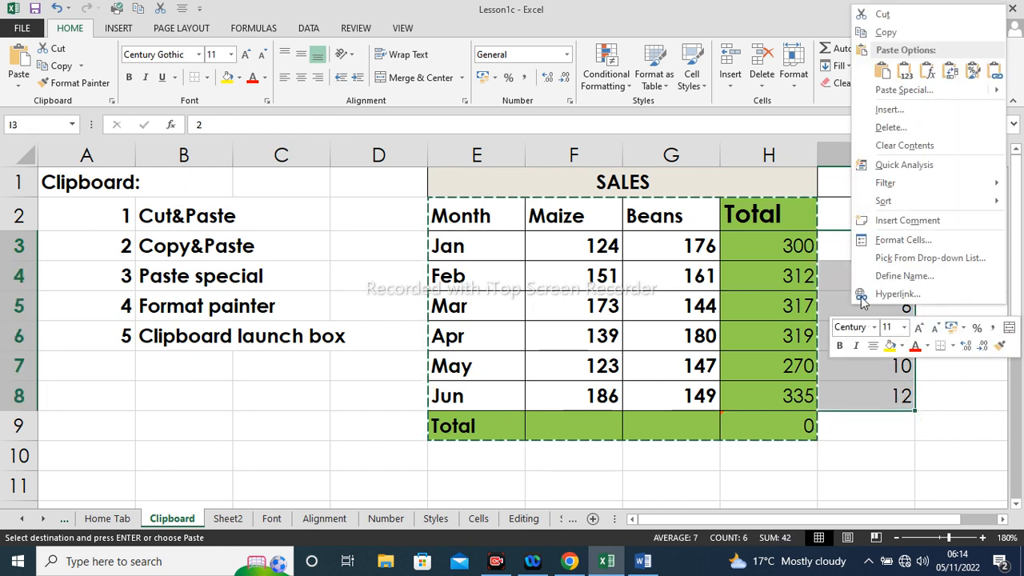
{"action": "left_click", "coordinate": [898, 33]}
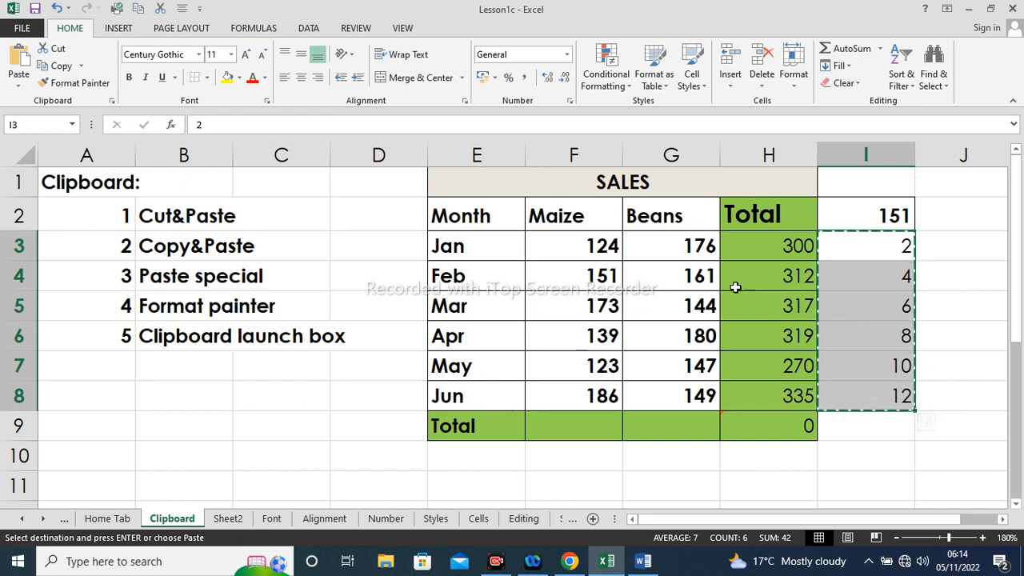
Step: Multiply the Jan to Jun Beans figures (G3:G8) by the copied numbers using Paste Special with Values and Multiply, without Transpose
{"action": "left_click_drag", "start_coordinate": [698, 246], "coordinate": [708, 392]}
{"action": "right_click", "coordinate": [670, 329]}
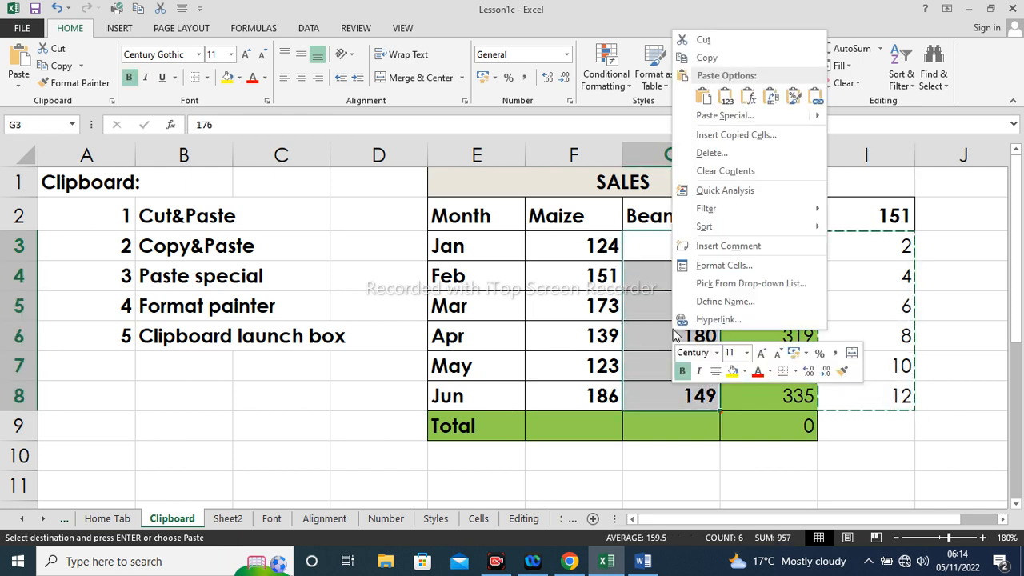
{"action": "left_click", "coordinate": [715, 120]}
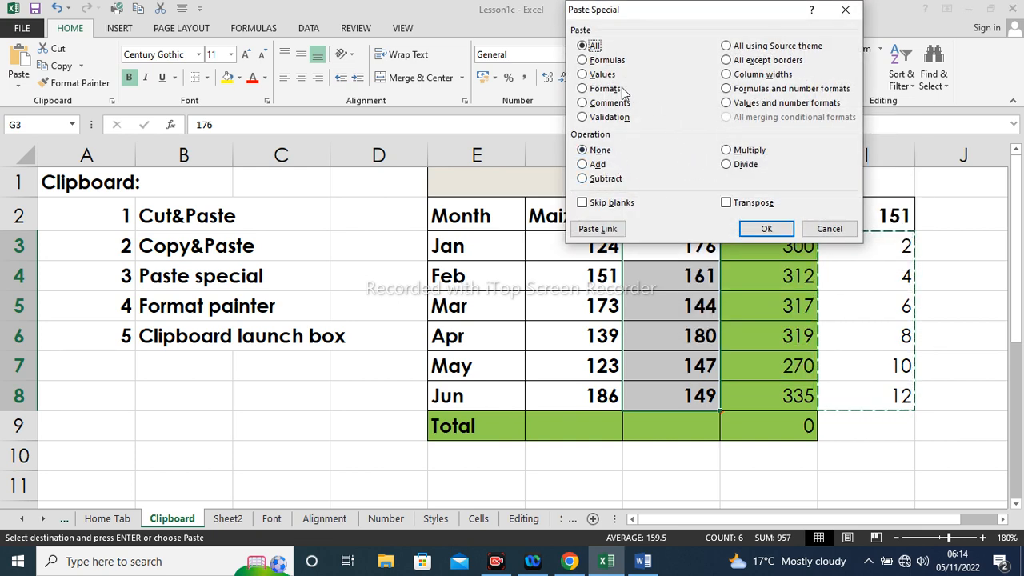
{"action": "left_click", "coordinate": [588, 76]}
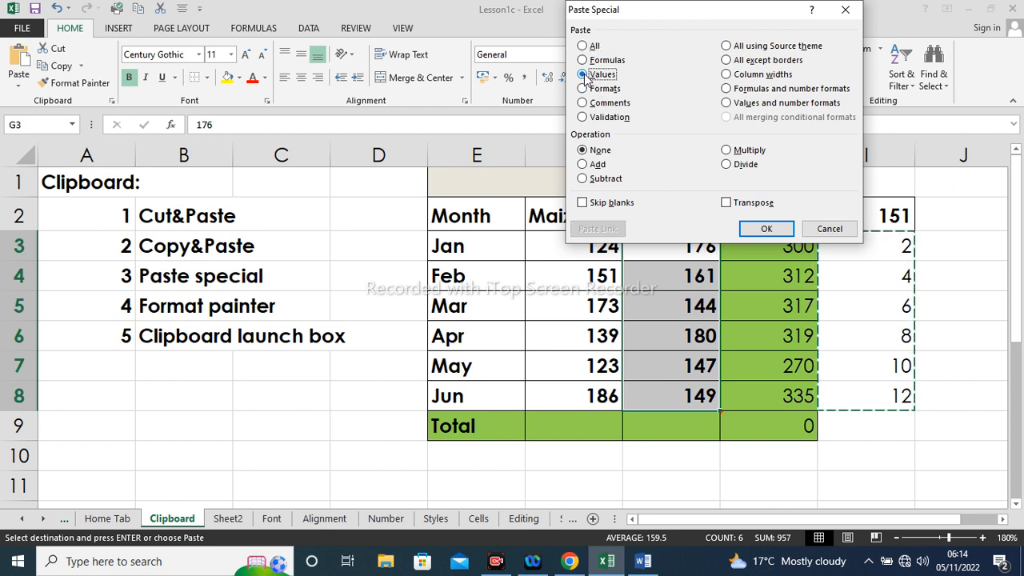
{"action": "left_click", "coordinate": [727, 152]}
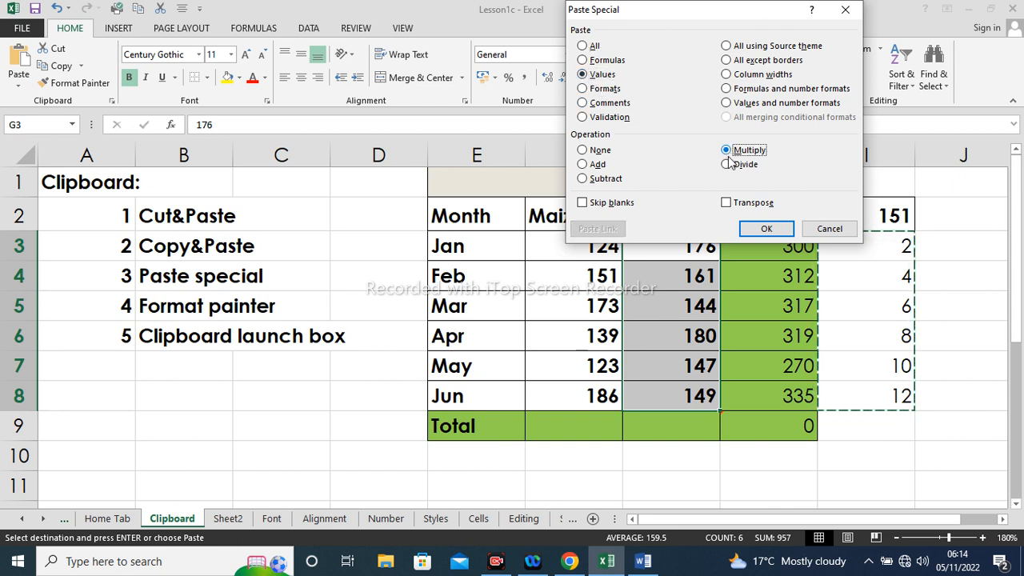
{"action": "left_click", "coordinate": [727, 205]}
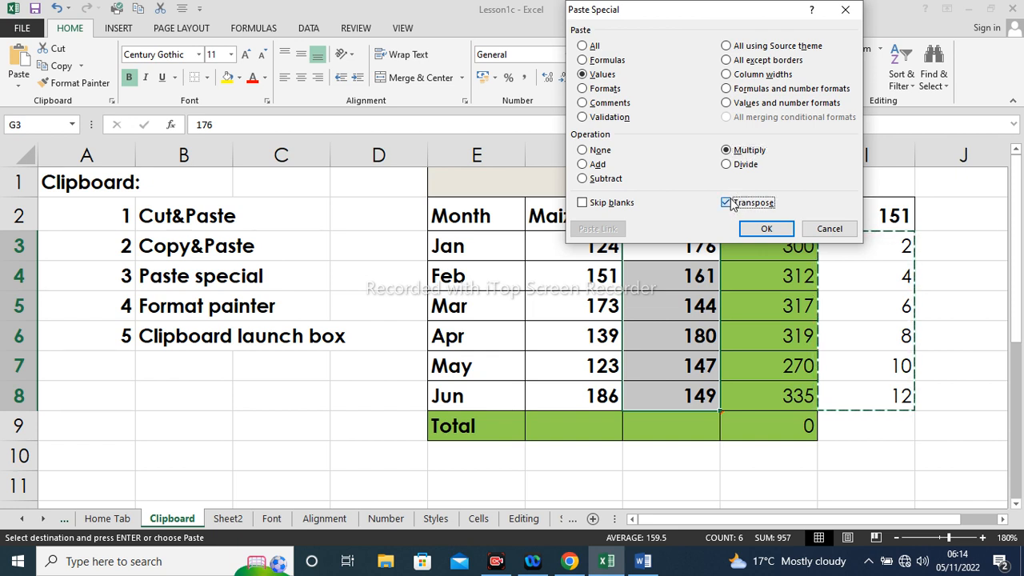
{"action": "left_click", "coordinate": [729, 204]}
{"action": "left_click", "coordinate": [761, 229]}
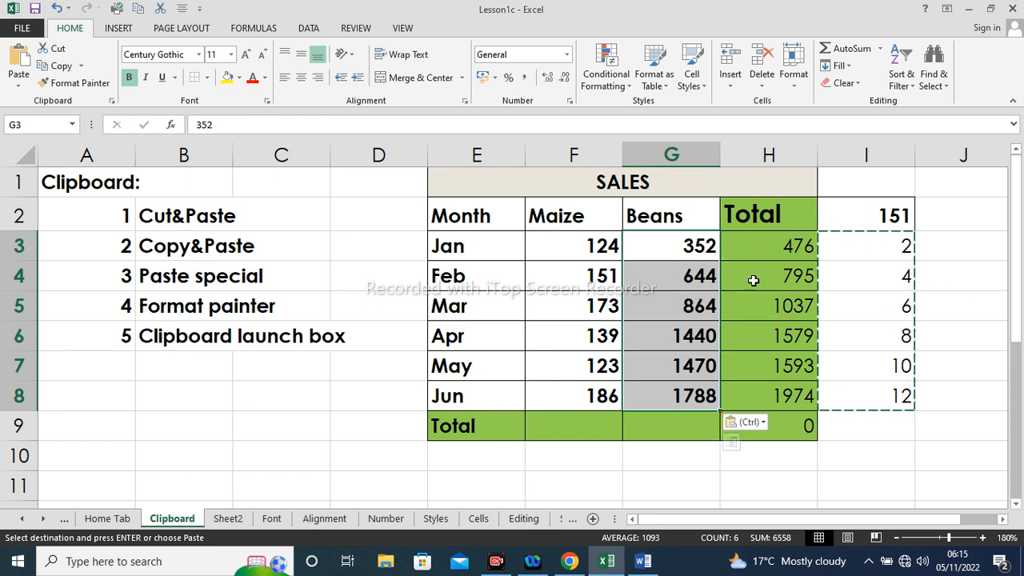
Step: Copy the numbers in I3:I8 again for use on the Maize figures
{"action": "left_click_drag", "start_coordinate": [612, 246], "coordinate": [603, 395]}
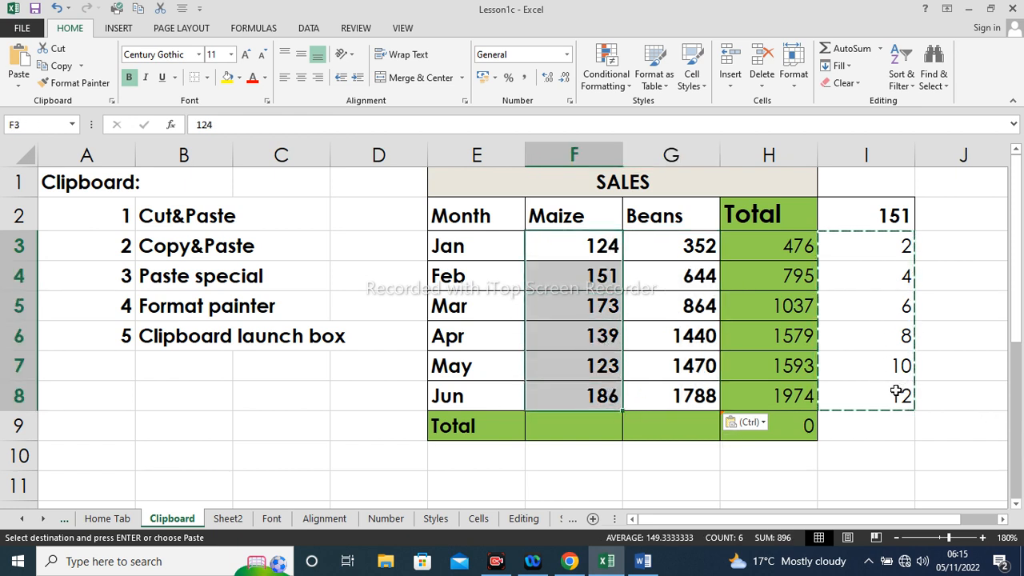
{"action": "left_click", "coordinate": [949, 331]}
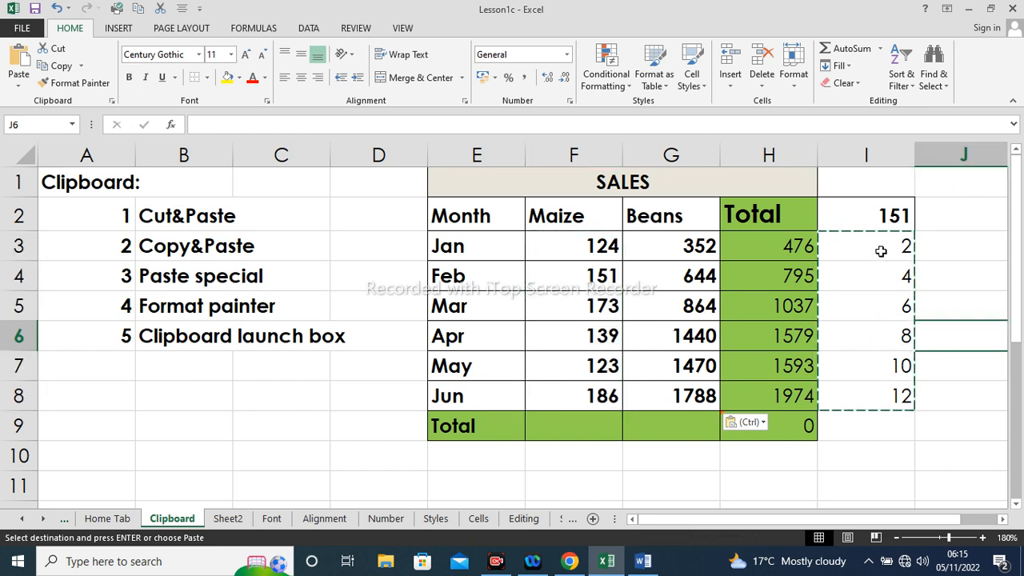
{"action": "left_click_drag", "start_coordinate": [880, 251], "coordinate": [891, 395]}
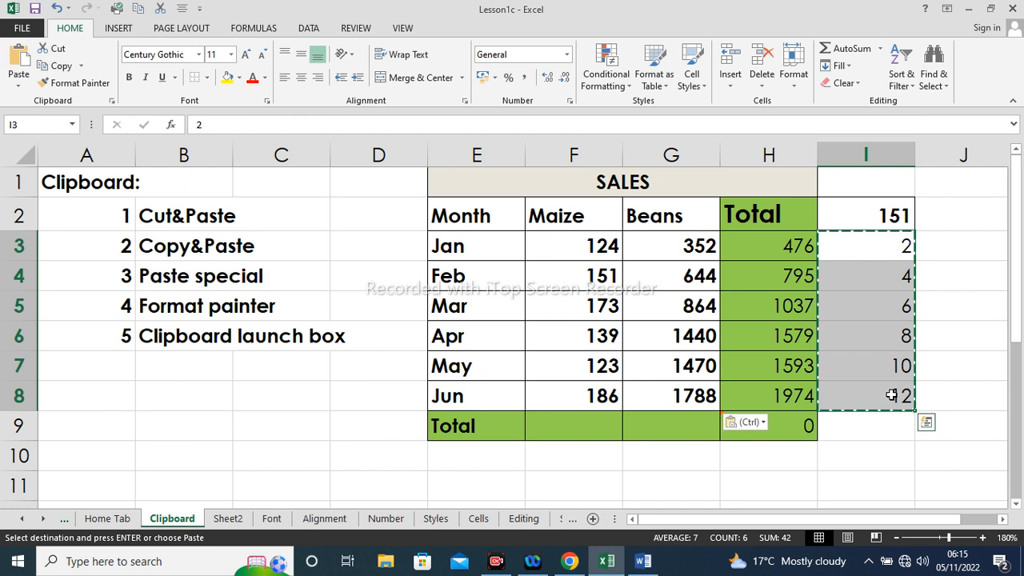
{"action": "right_click", "coordinate": [875, 343]}
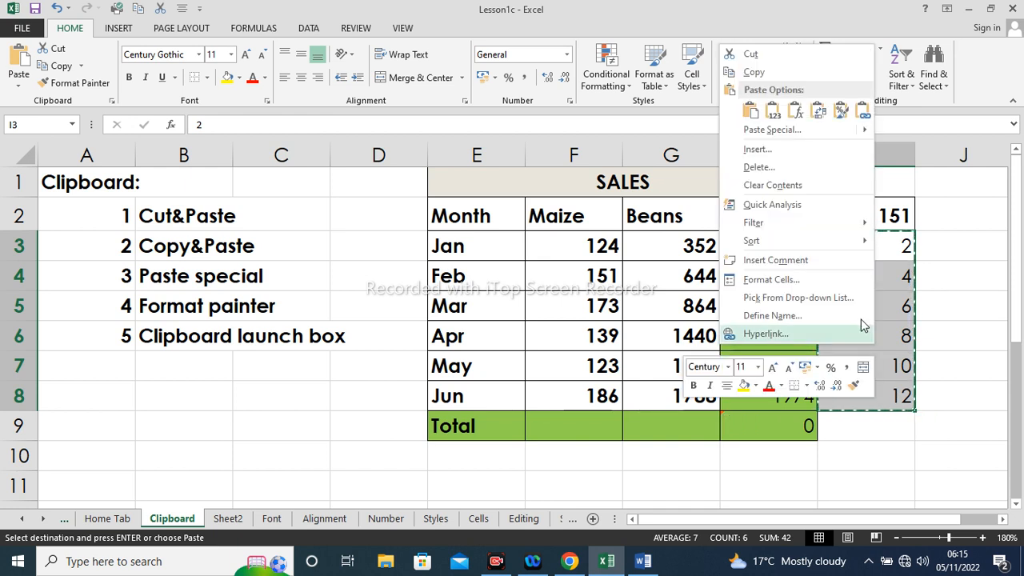
{"action": "left_click", "coordinate": [763, 73]}
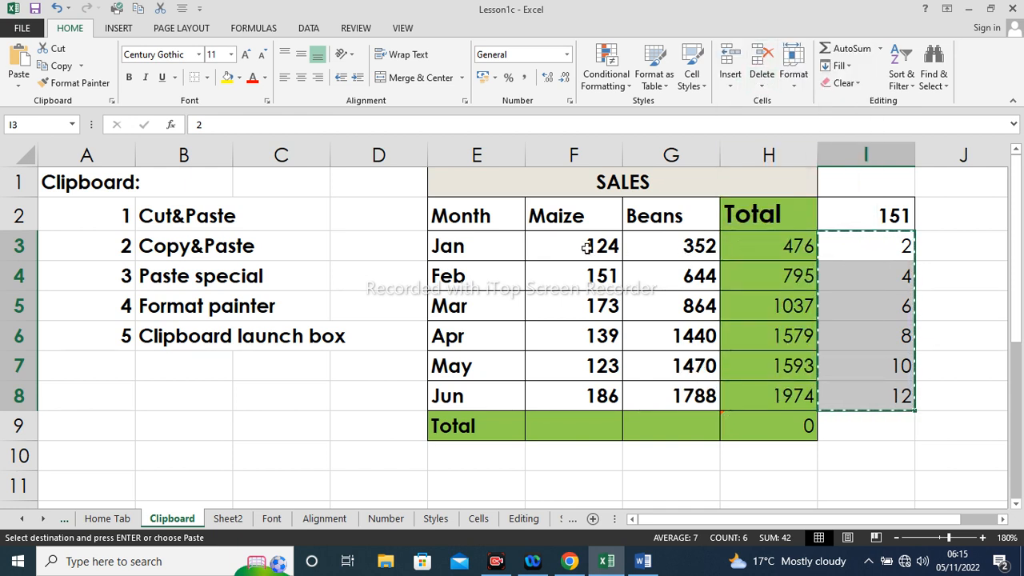
Step: Divide the Jan to Jun Maize figures (F3:F8) by the copied numbers using Paste Special with Values and Divide
{"action": "left_click_drag", "start_coordinate": [586, 246], "coordinate": [592, 398]}
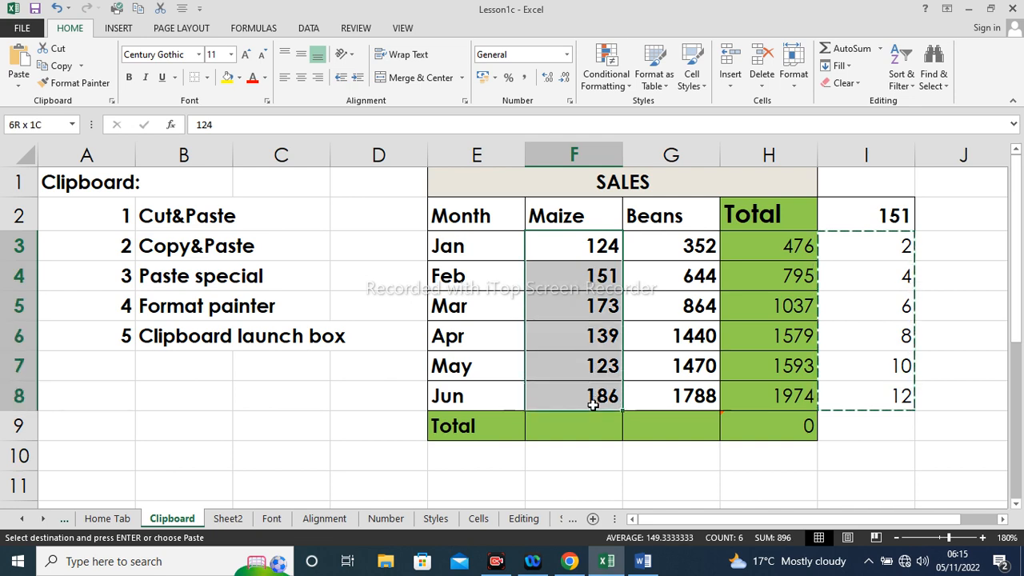
{"action": "right_click", "coordinate": [533, 292]}
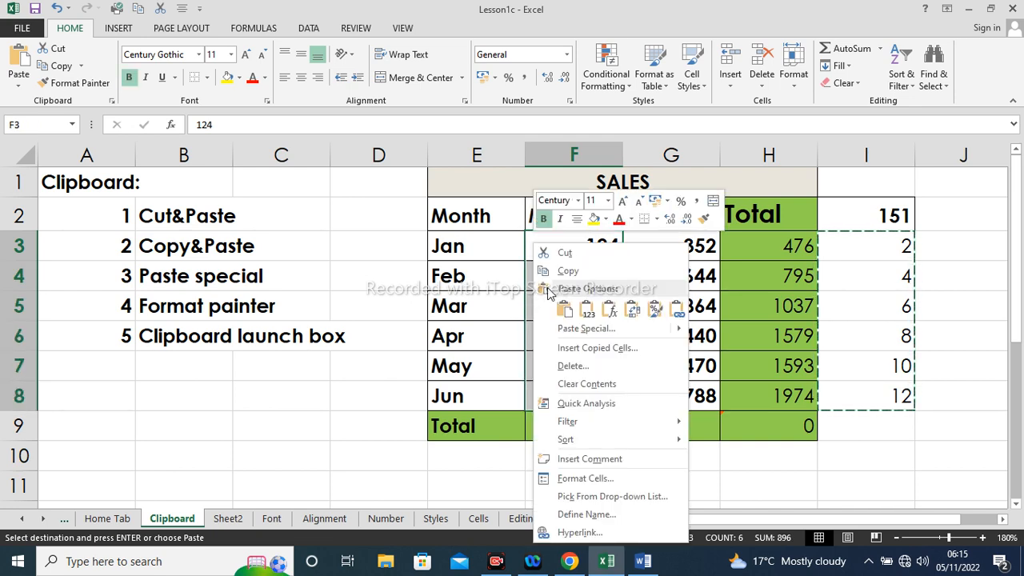
{"action": "left_click", "coordinate": [585, 328]}
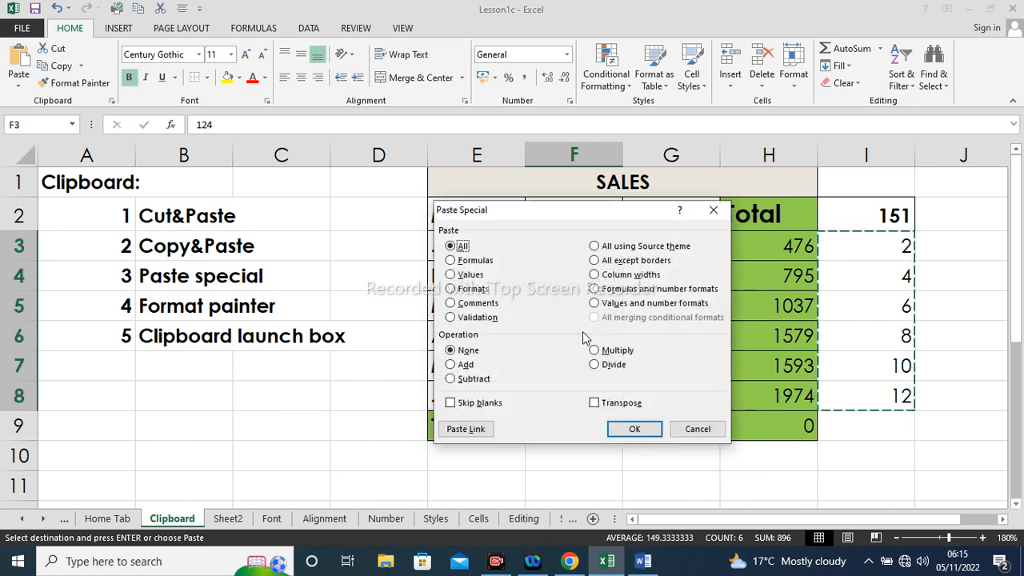
{"action": "left_click", "coordinate": [452, 274]}
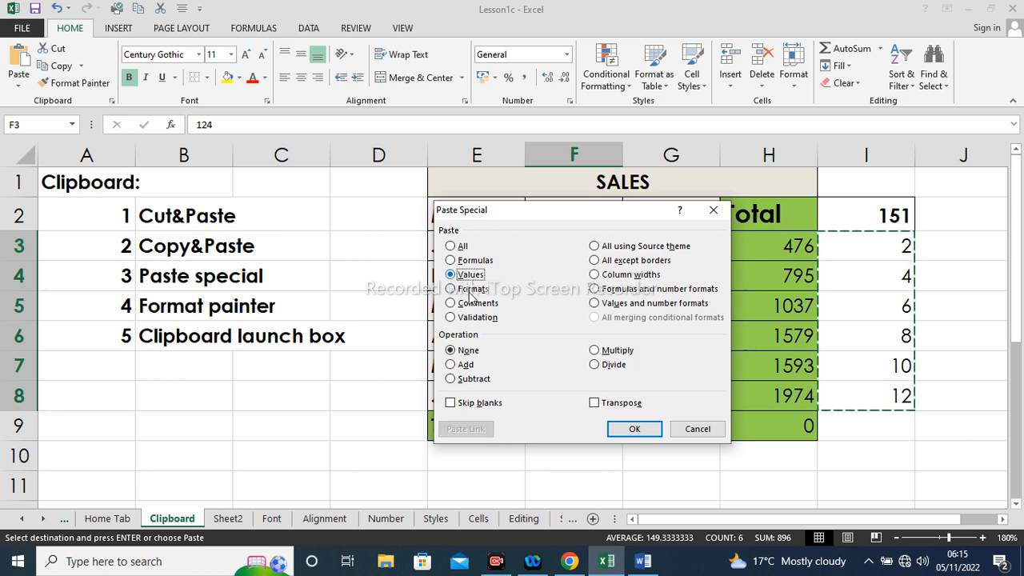
{"action": "left_click", "coordinate": [594, 364]}
{"action": "left_click", "coordinate": [634, 429]}
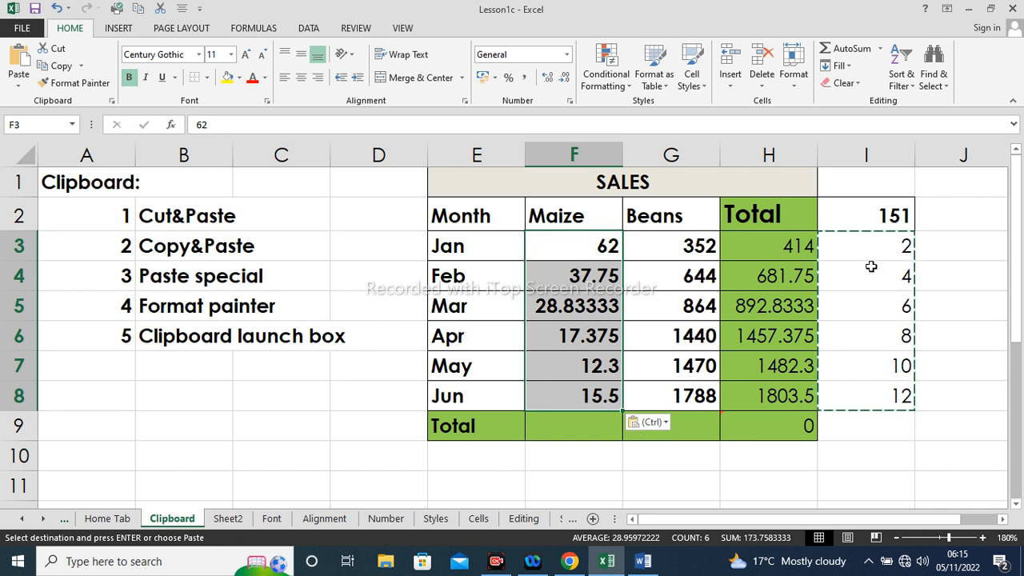
Step: Copy the numbers in I3:I8 once more for use on the Beans figures
{"action": "left_click_drag", "start_coordinate": [883, 246], "coordinate": [899, 396]}
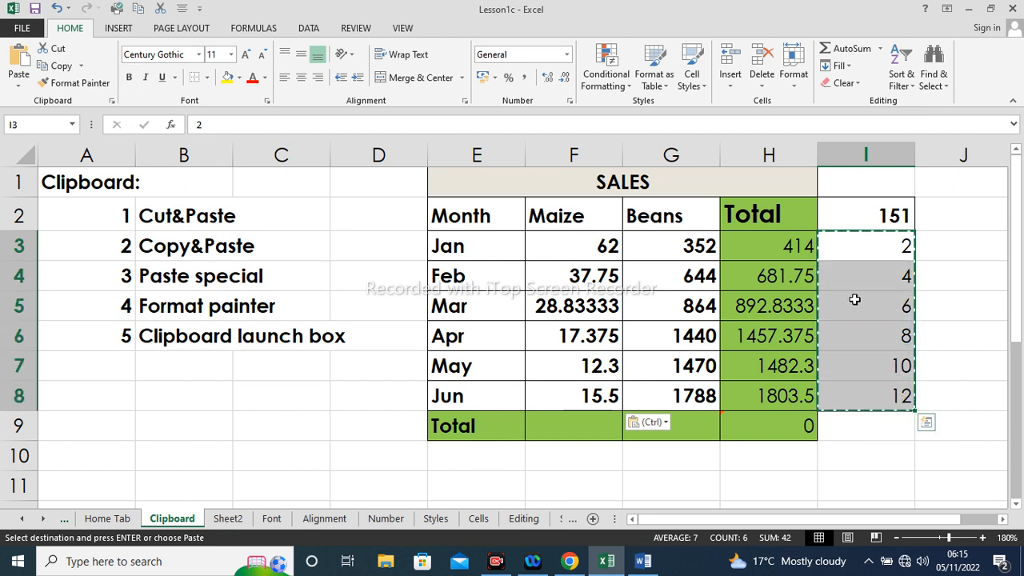
{"action": "right_click", "coordinate": [854, 299]}
{"action": "left_click", "coordinate": [879, 270]}
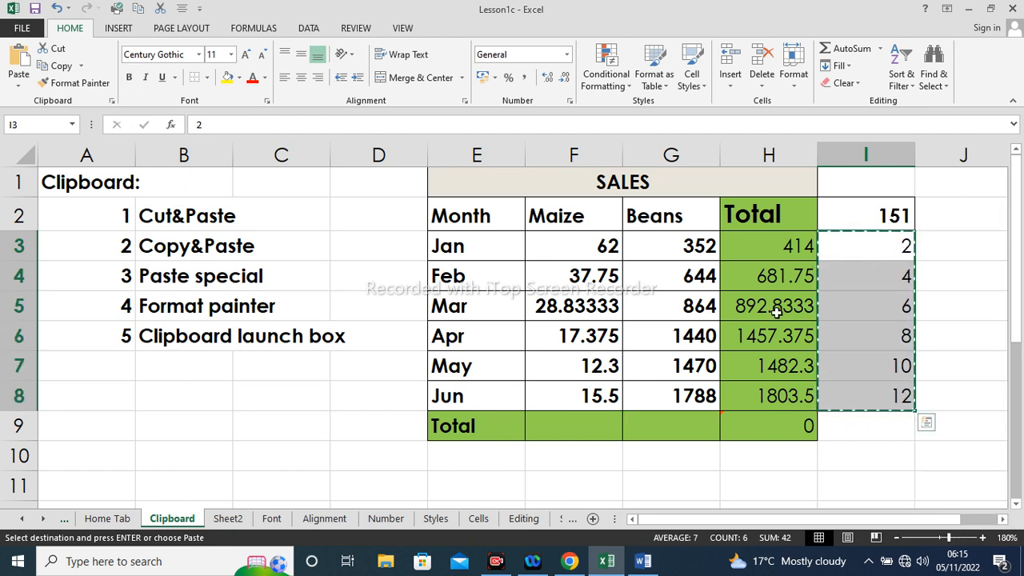
Step: Subtract the copied numbers from the Jan to Jun Beans figures (G3:G8) using Paste Special with Values and Subtract
{"action": "left_click_drag", "start_coordinate": [702, 246], "coordinate": [702, 393]}
{"action": "right_click", "coordinate": [657, 295]}
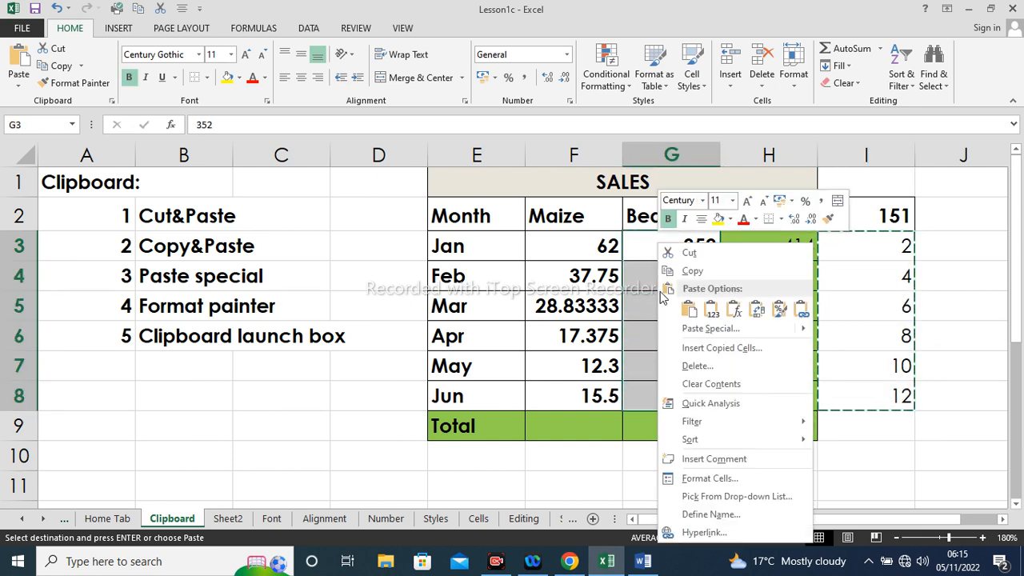
{"action": "left_click", "coordinate": [704, 328]}
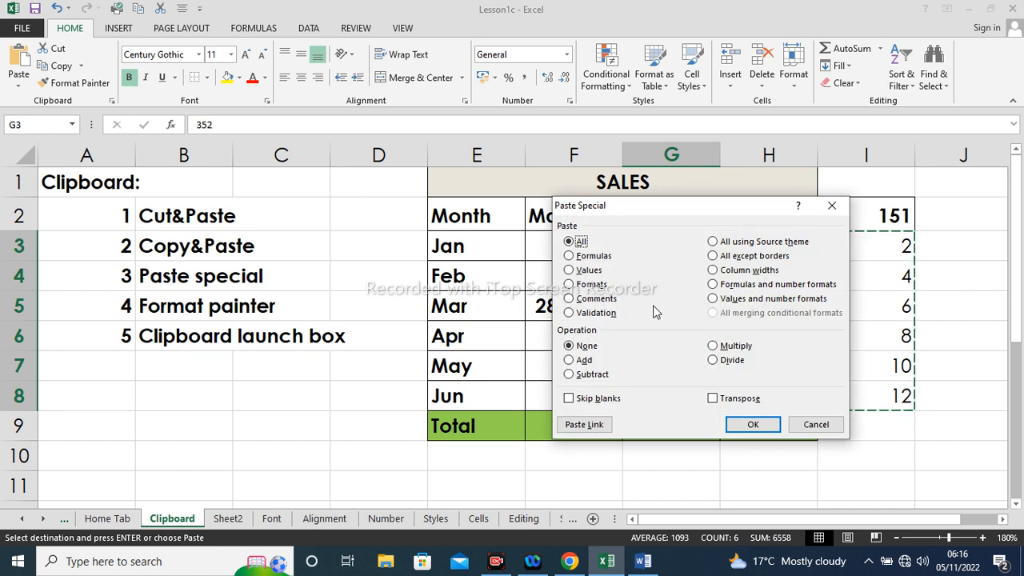
{"action": "left_click", "coordinate": [572, 271]}
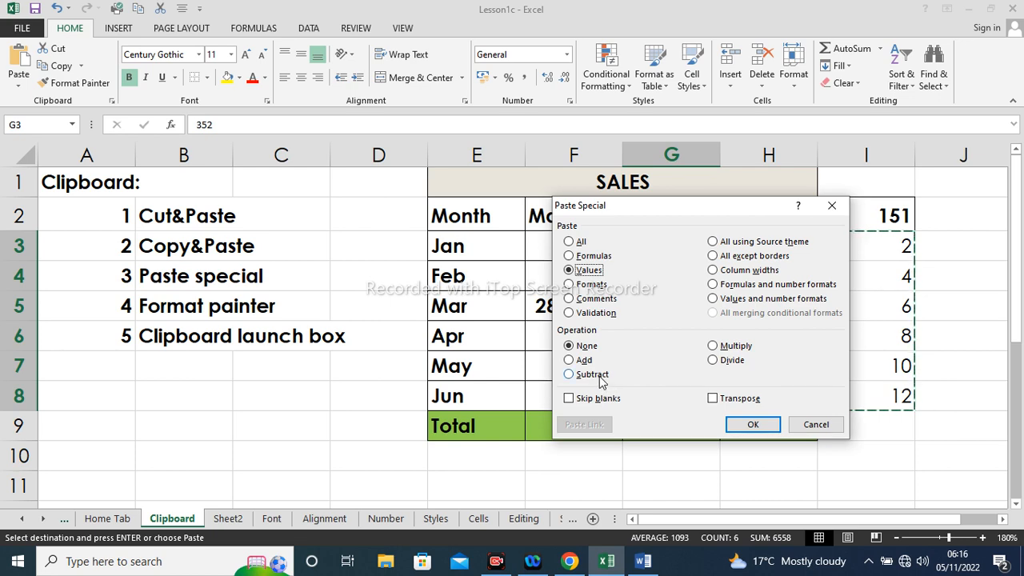
{"action": "left_click", "coordinate": [600, 377]}
{"action": "left_click", "coordinate": [754, 424]}
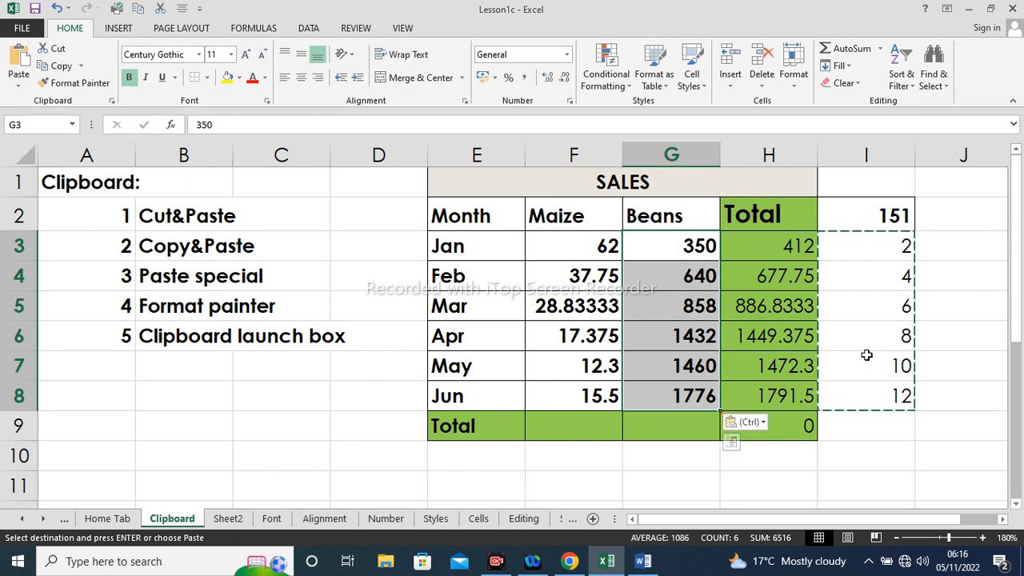
Step: Add the copied numbers in I3:I8 to the Jan to Jun Beans figures (G3:G8) using Paste Special with Values and Add
{"action": "left_click_drag", "start_coordinate": [886, 247], "coordinate": [851, 389]}
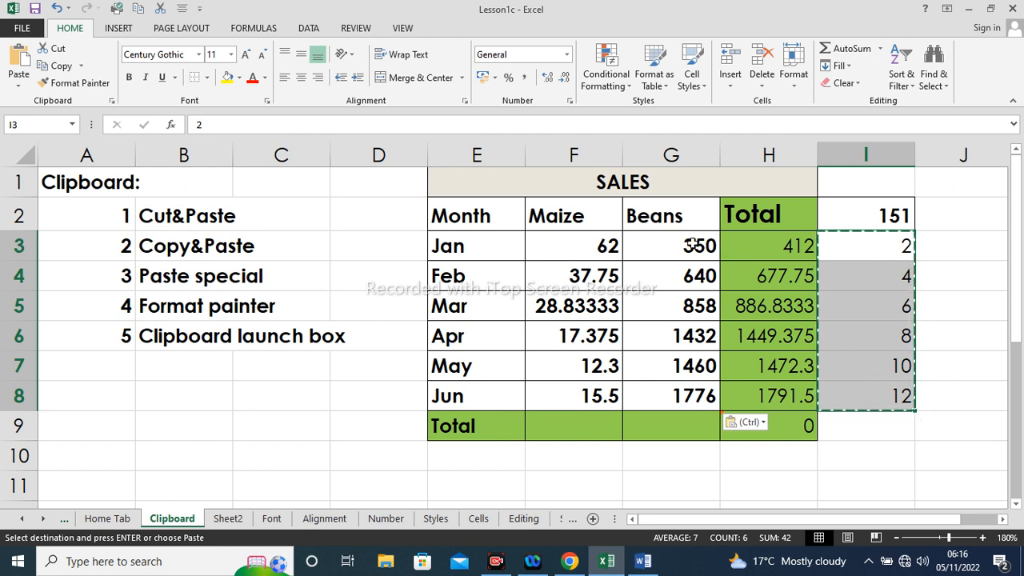
{"action": "left_click_drag", "start_coordinate": [690, 243], "coordinate": [686, 389]}
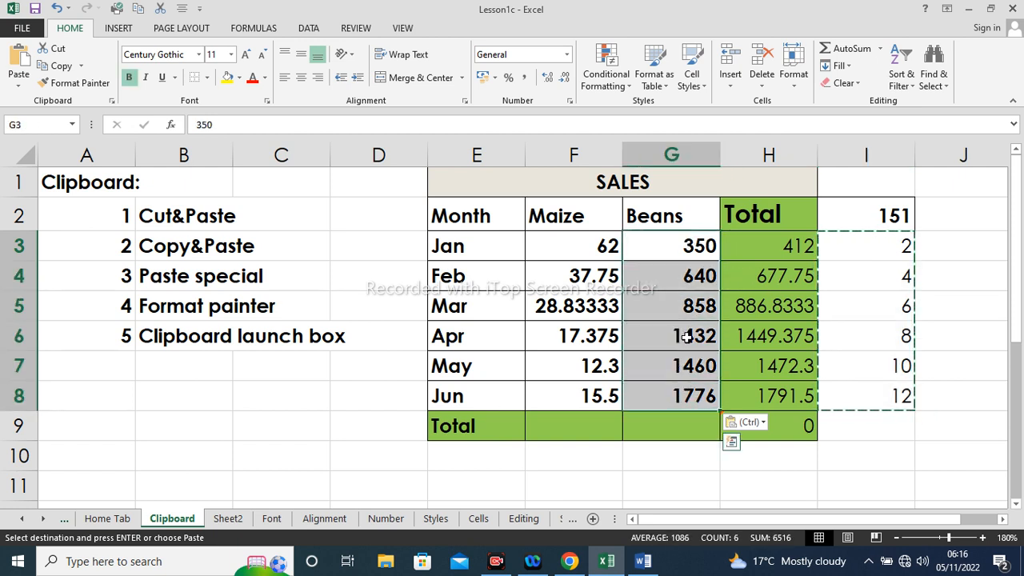
{"action": "right_click", "coordinate": [665, 249]}
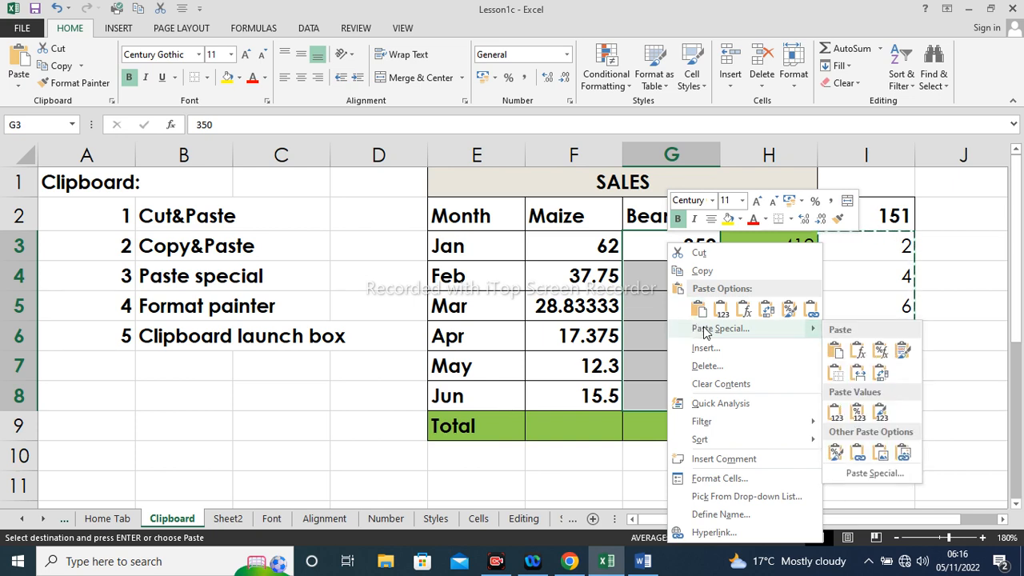
{"action": "left_click", "coordinate": [704, 329]}
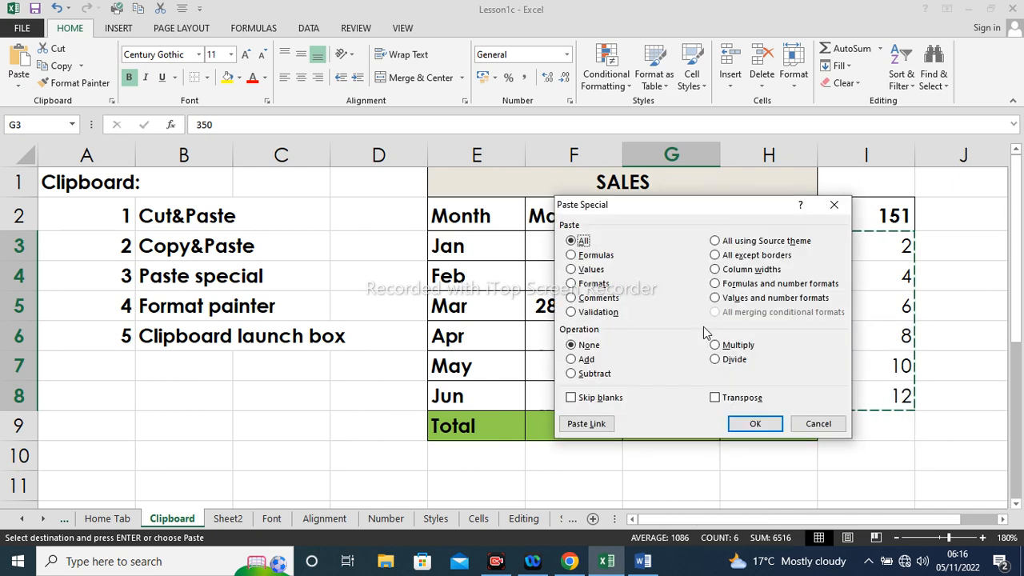
{"action": "left_click", "coordinate": [571, 270]}
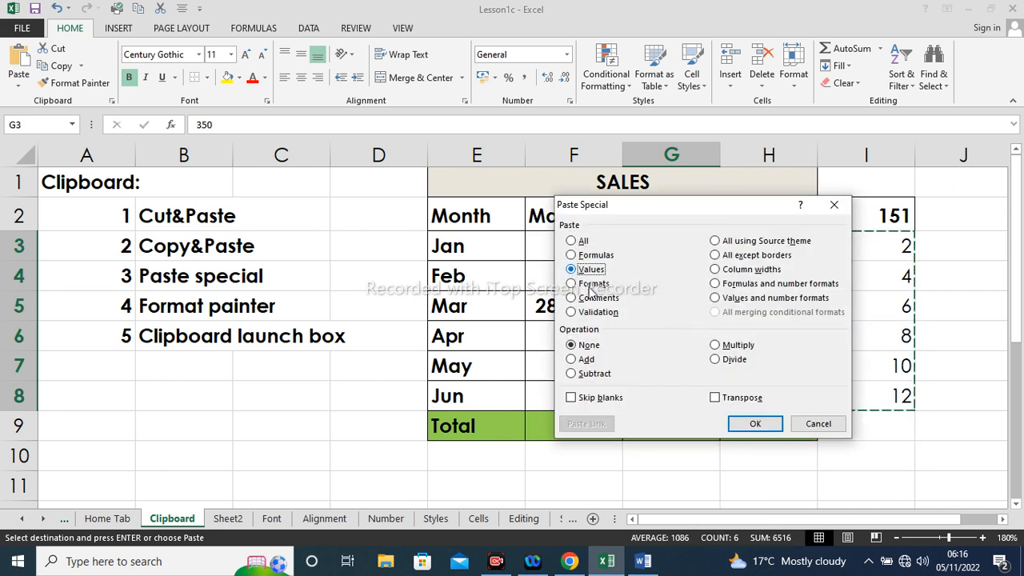
{"action": "left_click", "coordinate": [572, 360]}
{"action": "left_click", "coordinate": [755, 423]}
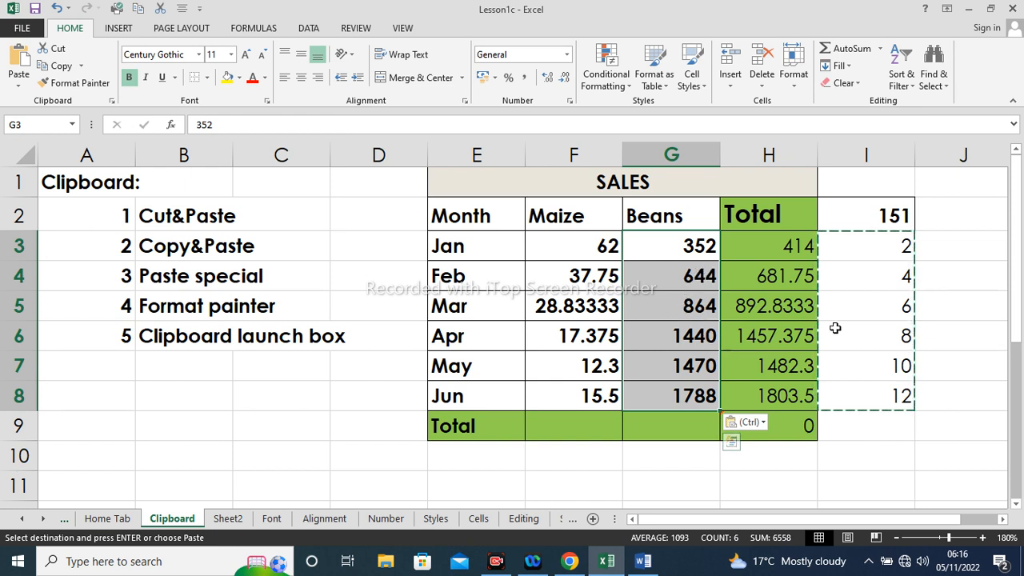
{"action": "left_click", "coordinate": [850, 433]}
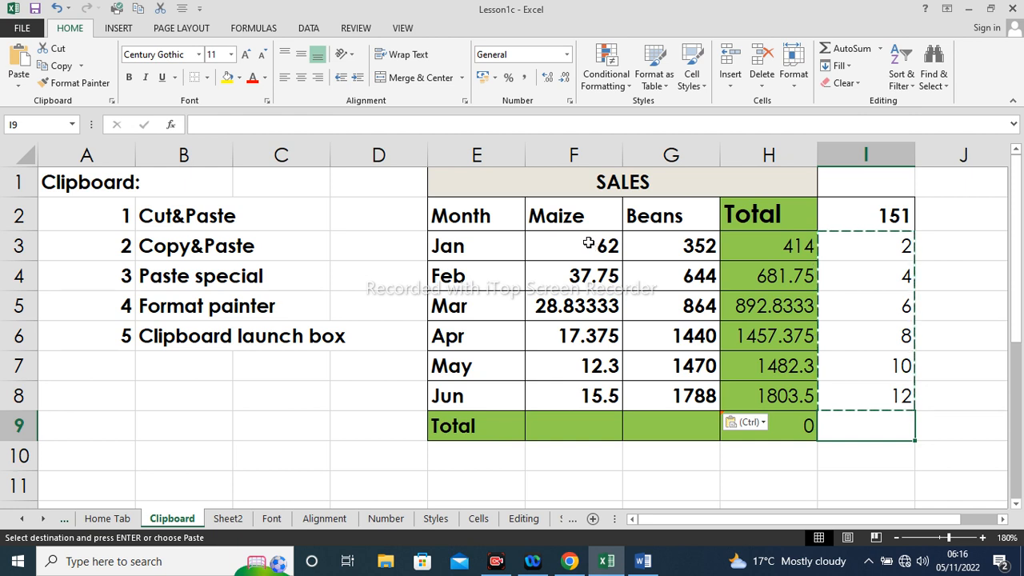
Step: Copy the Jan to Jun Maize, Beans and Total figures in F3:H8
{"action": "left_click_drag", "start_coordinate": [588, 243], "coordinate": [759, 391]}
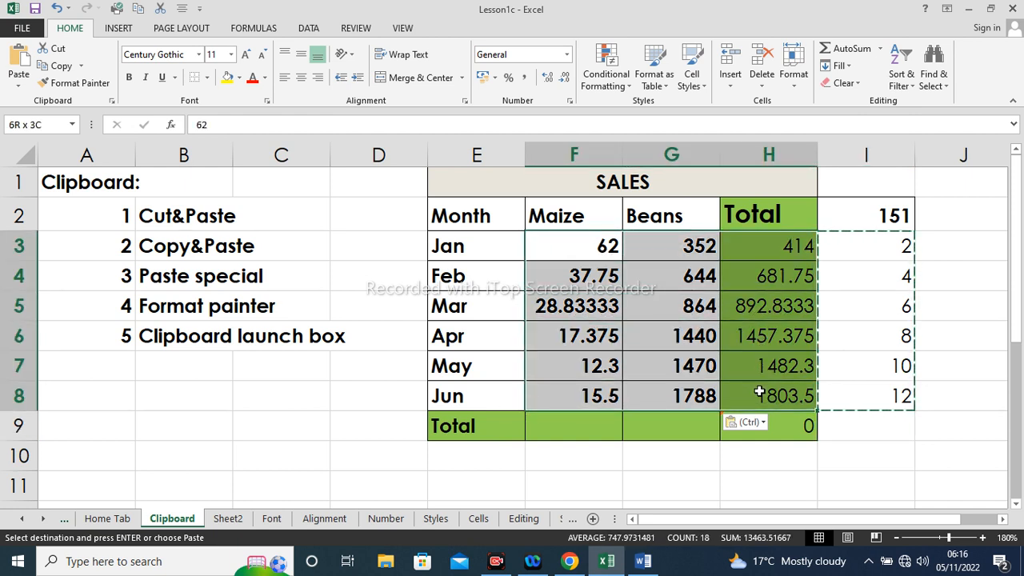
{"action": "right_click", "coordinate": [596, 253]}
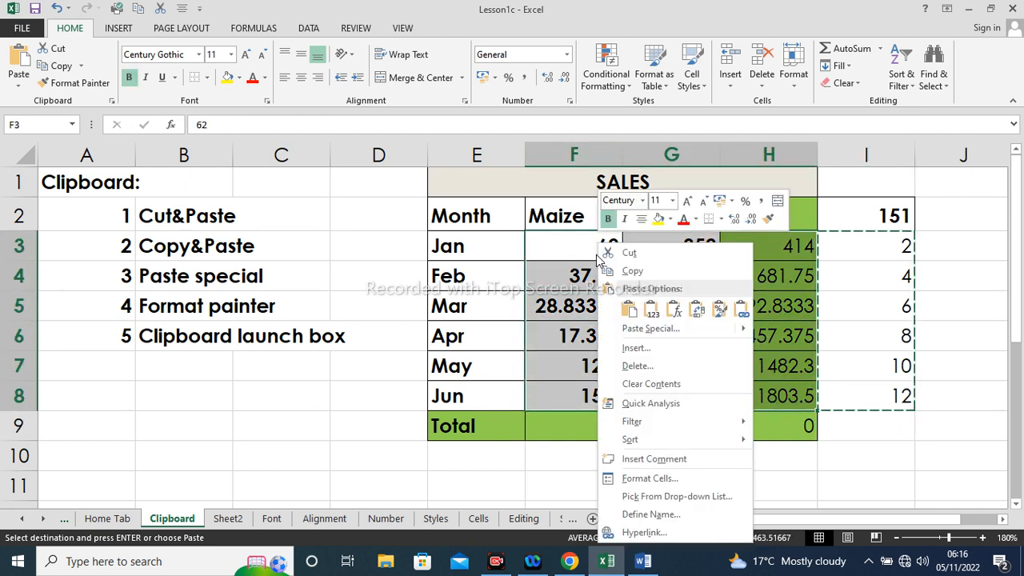
{"action": "left_click", "coordinate": [632, 267]}
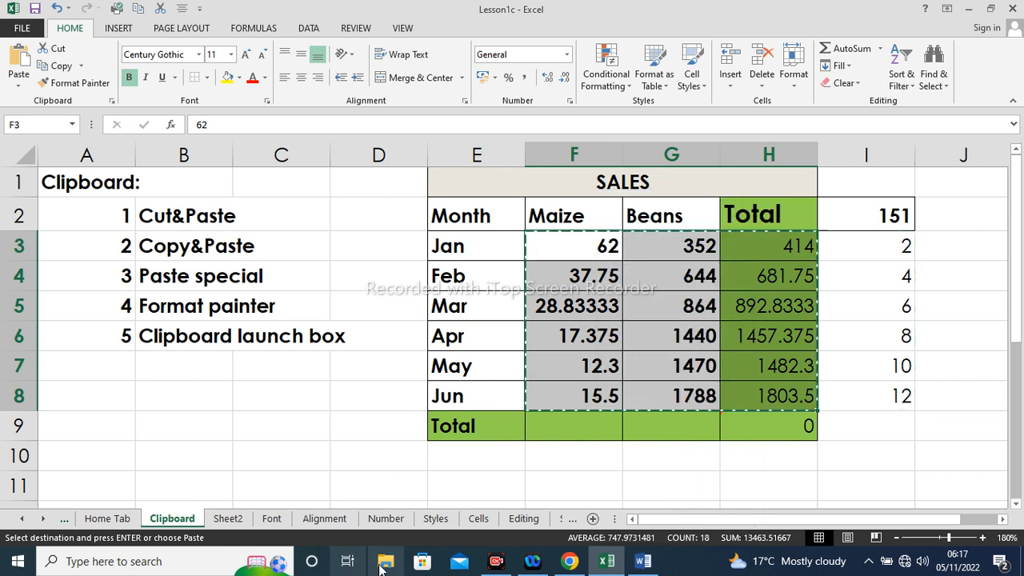
Step: Add a new sheet and paste the copied figures at D4 using Paste Special with Formulas
{"action": "left_click", "coordinate": [592, 518]}
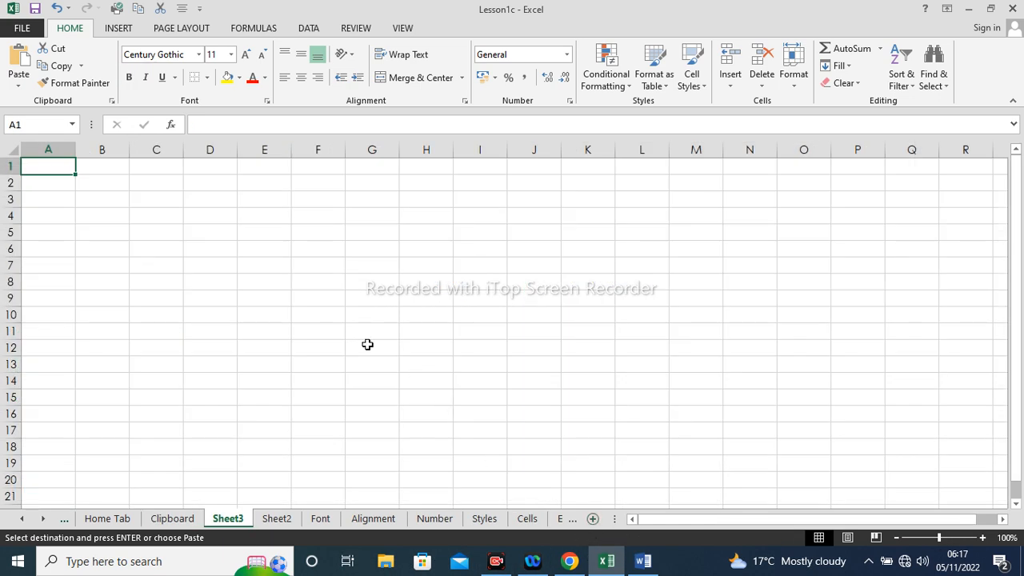
{"action": "left_click", "coordinate": [219, 212]}
{"action": "right_click", "coordinate": [219, 212]}
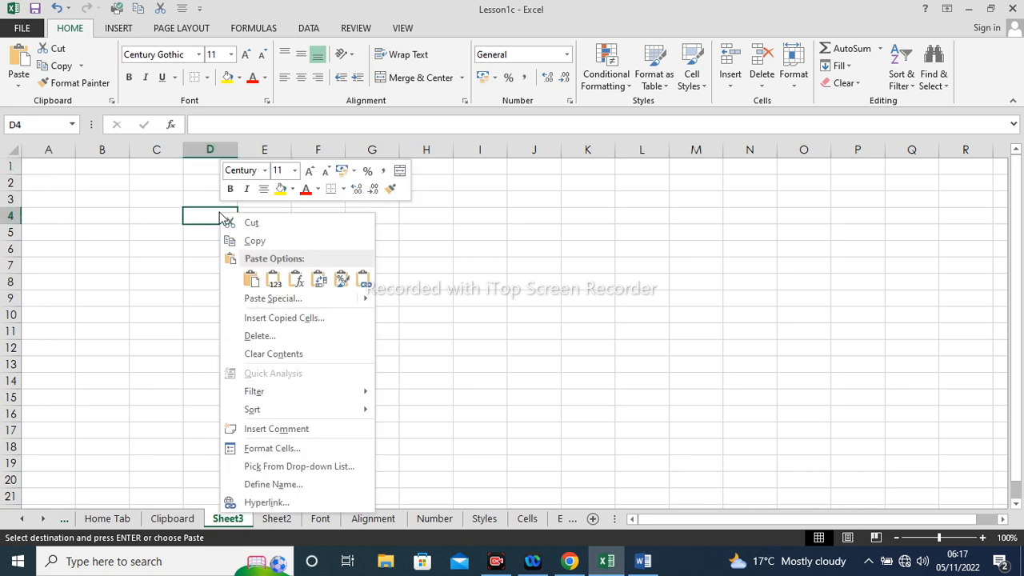
{"action": "left_click", "coordinate": [250, 298]}
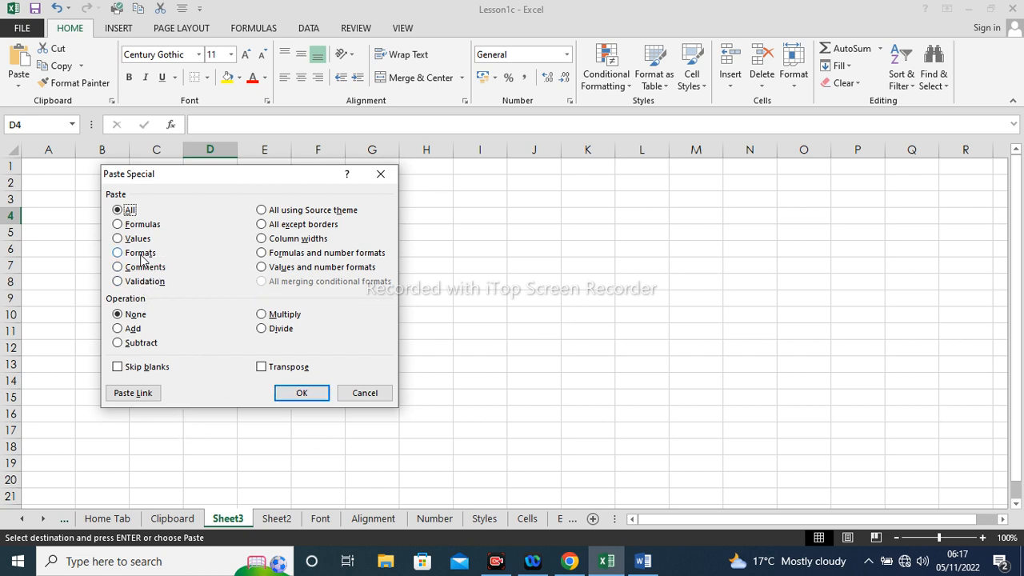
{"action": "left_click", "coordinate": [118, 226]}
{"action": "left_click", "coordinate": [297, 395]}
{"action": "left_click", "coordinate": [408, 251]}
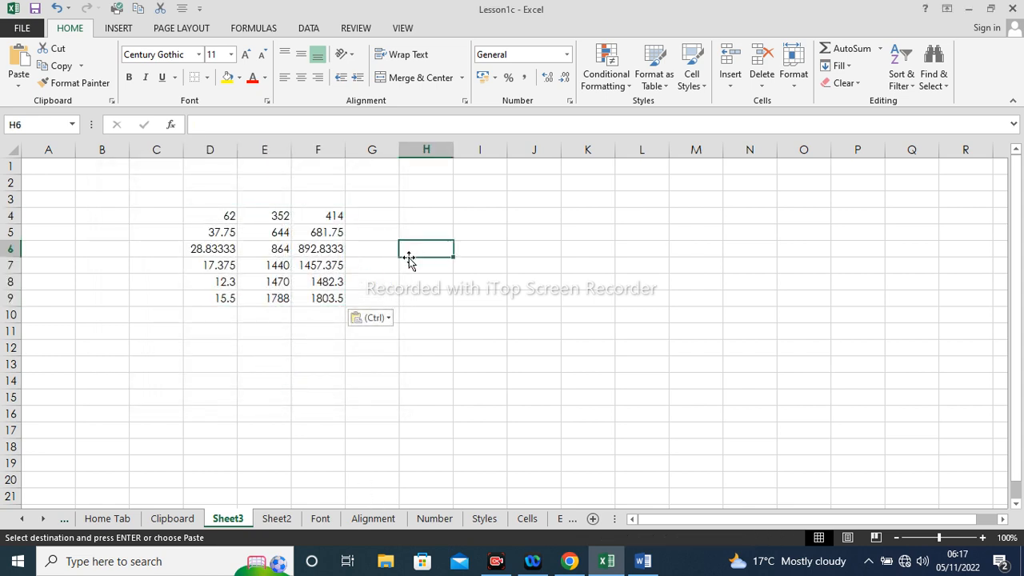
Step: Examine the formulas behind the pasted totals in F6 and F5
{"action": "double_click", "coordinate": [342, 249]}
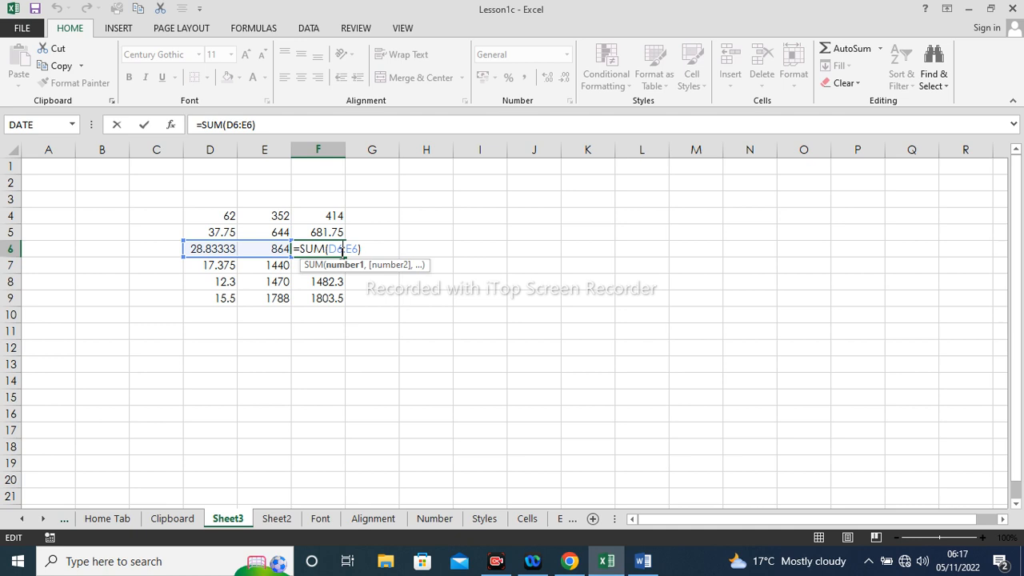
{"action": "key", "text": "Return"}
{"action": "left_click", "coordinate": [368, 269]}
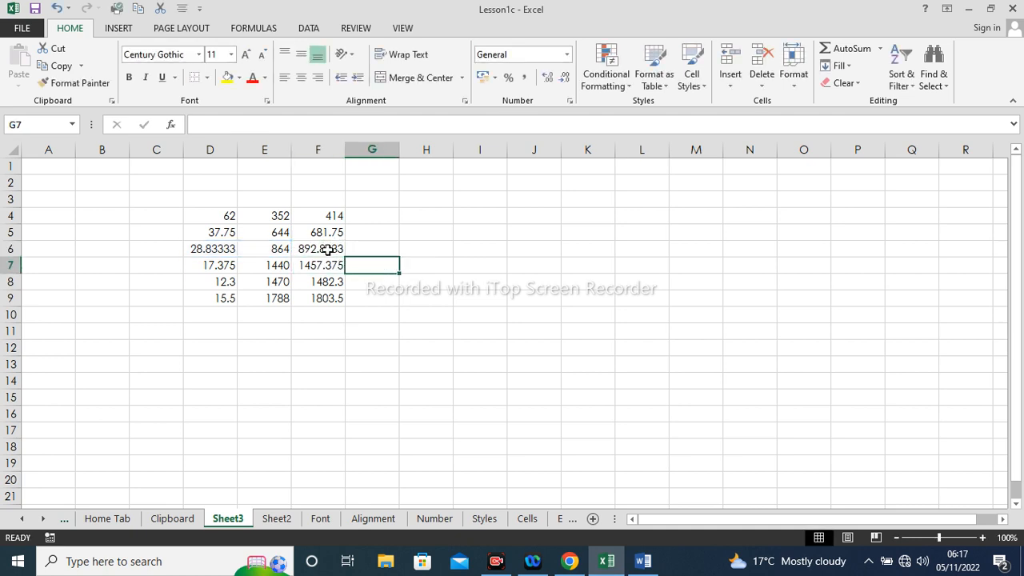
{"action": "double_click", "coordinate": [314, 236]}
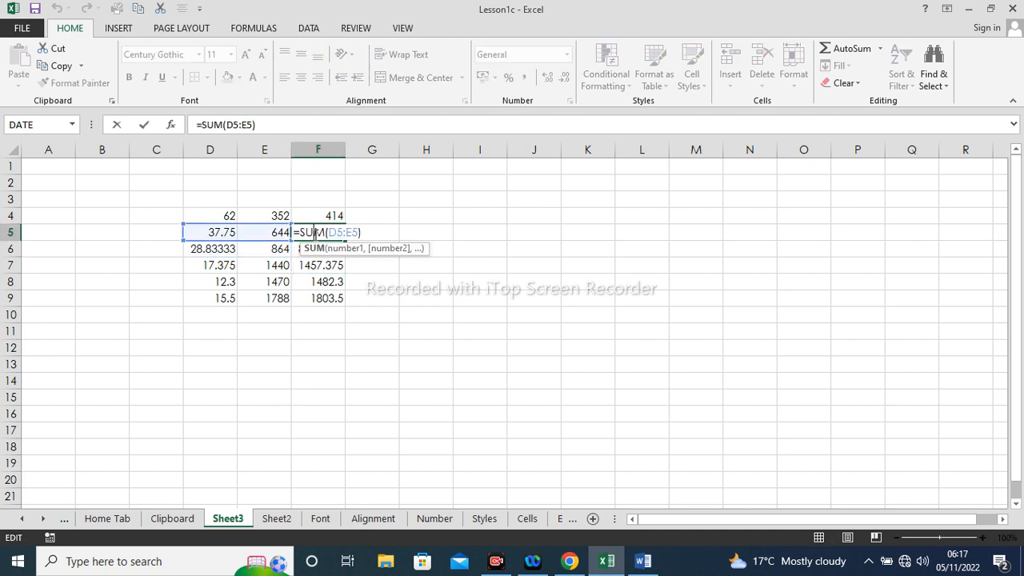
{"action": "key", "text": "Return"}
{"action": "left_click", "coordinate": [384, 271]}
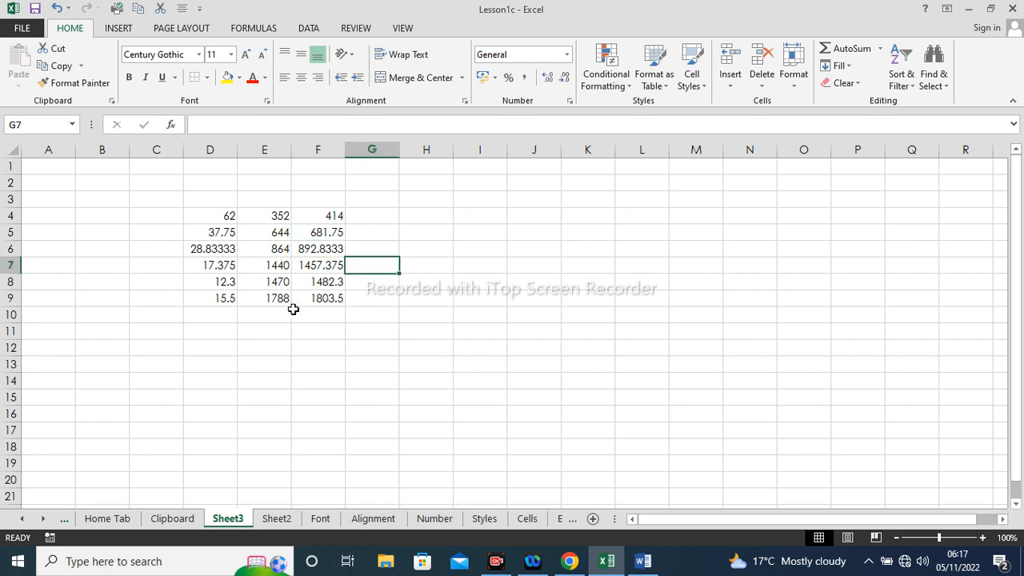
Step: Check the contents of D7 and E7 and the formulas behind the totals in F7 and F8
{"action": "double_click", "coordinate": [219, 264]}
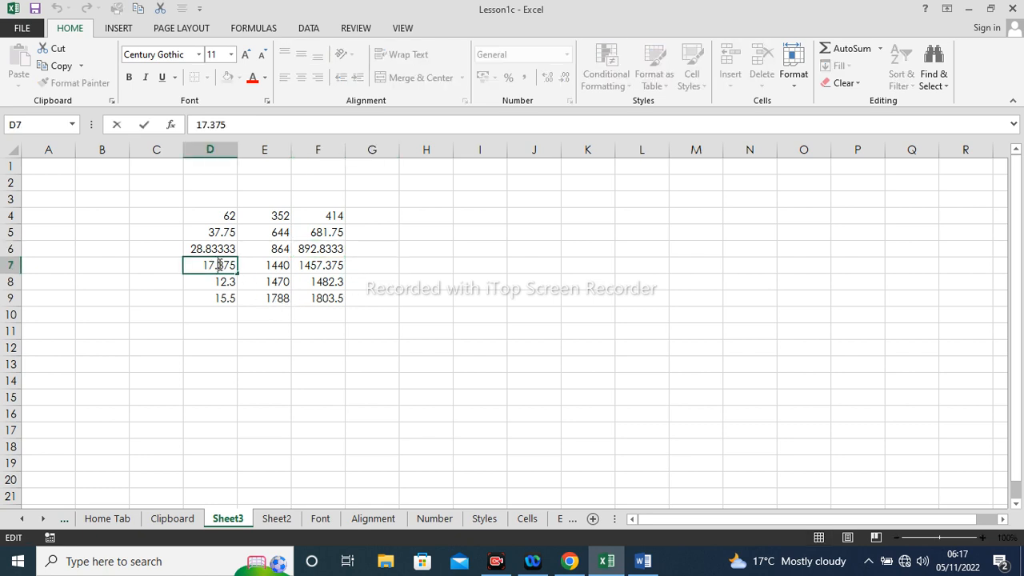
{"action": "key", "text": "Return"}
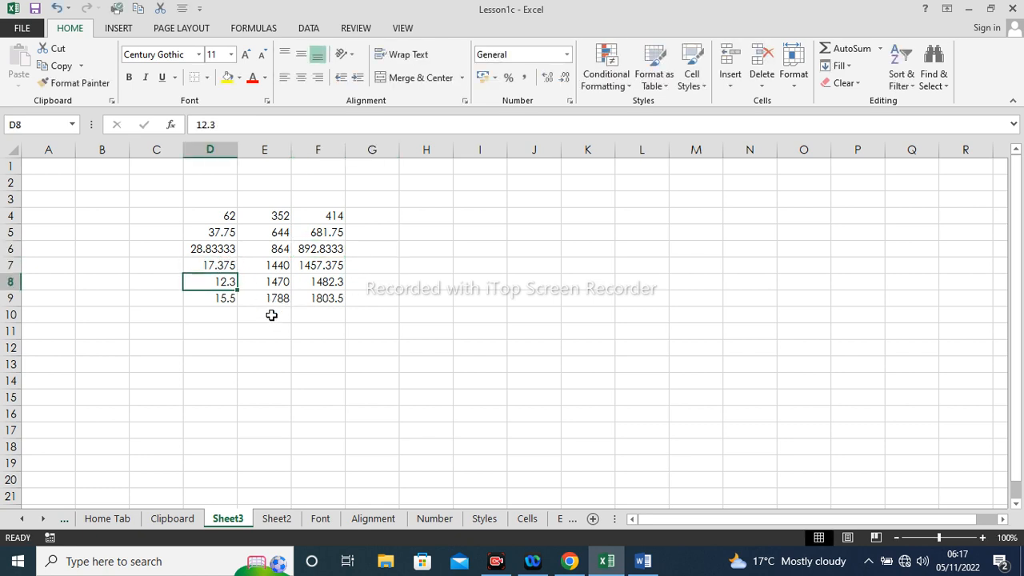
{"action": "left_click", "coordinate": [270, 316]}
{"action": "left_click", "coordinate": [276, 267]}
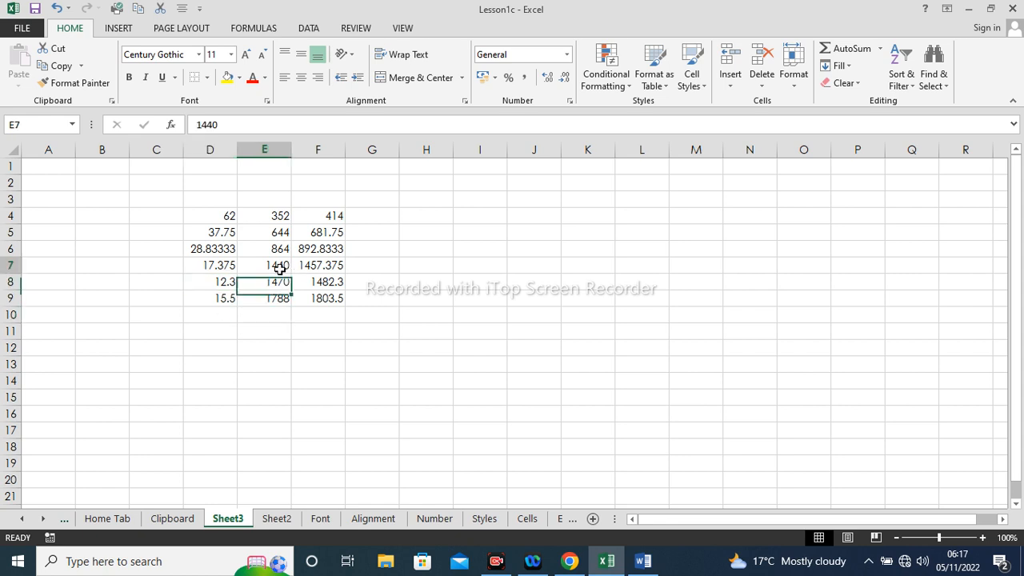
{"action": "left_click", "coordinate": [315, 264]}
{"action": "key", "text": "alt+equal"}
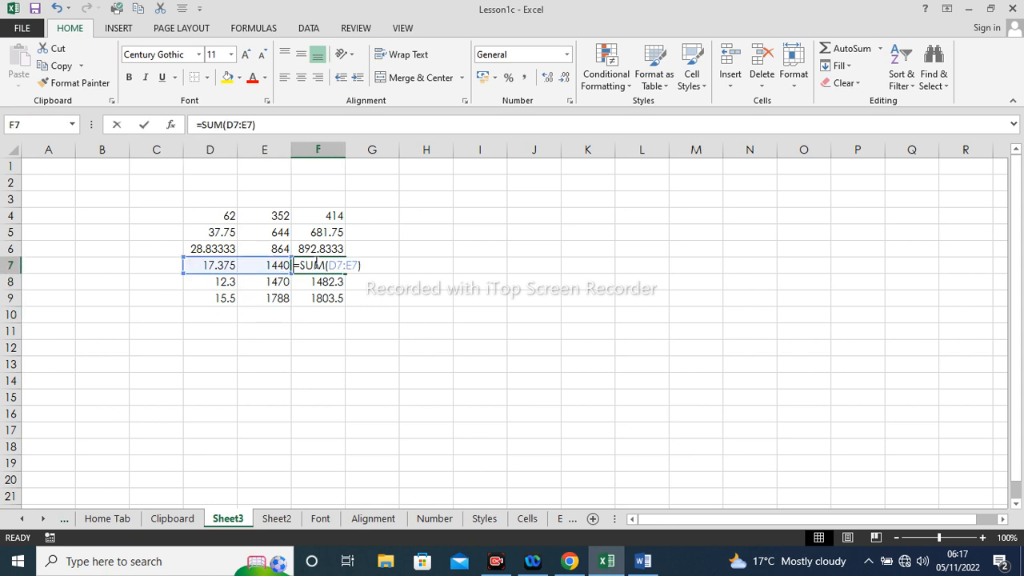
{"action": "key", "text": "Return"}
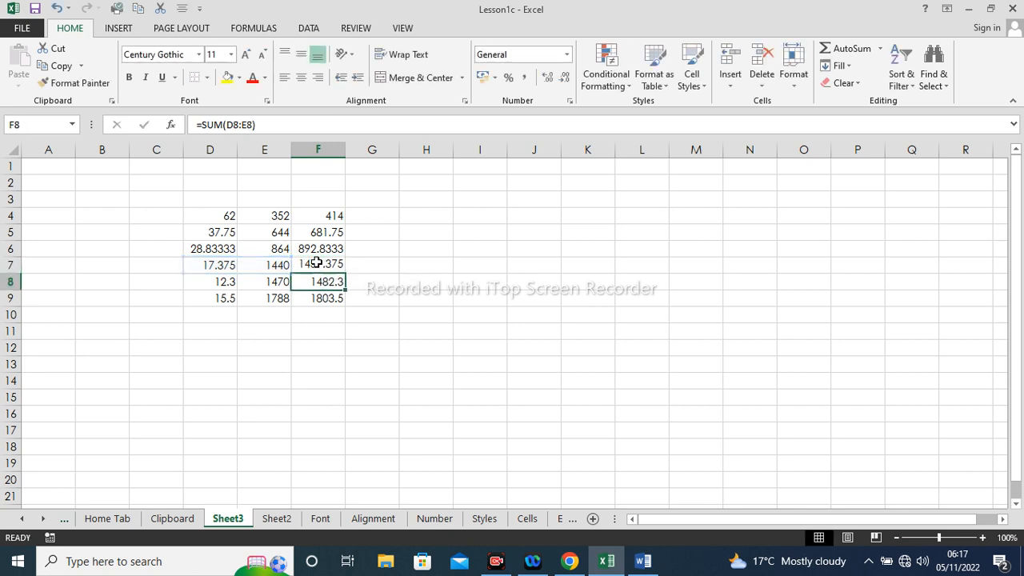
{"action": "double_click", "coordinate": [320, 283]}
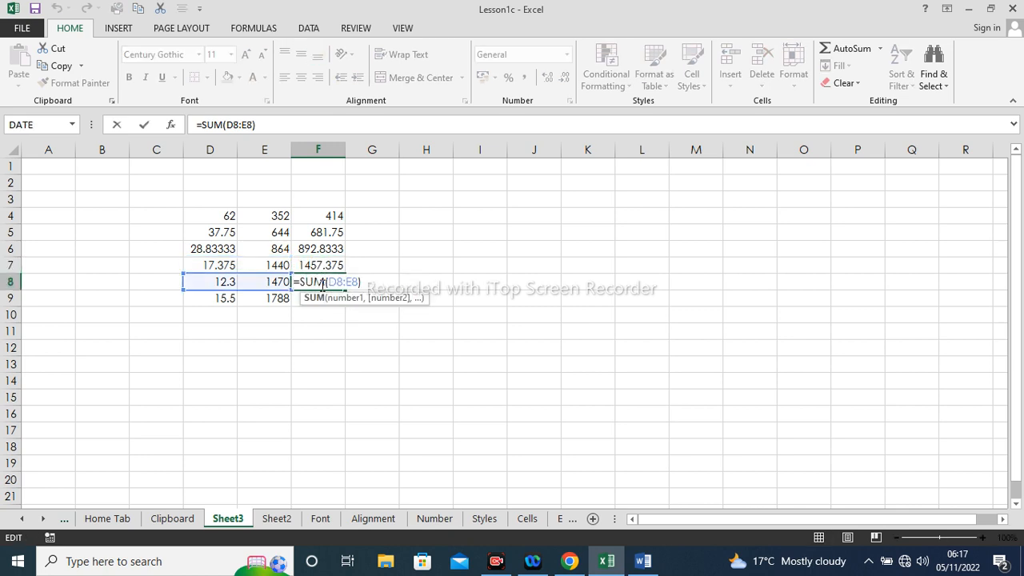
{"action": "key", "text": "Return"}
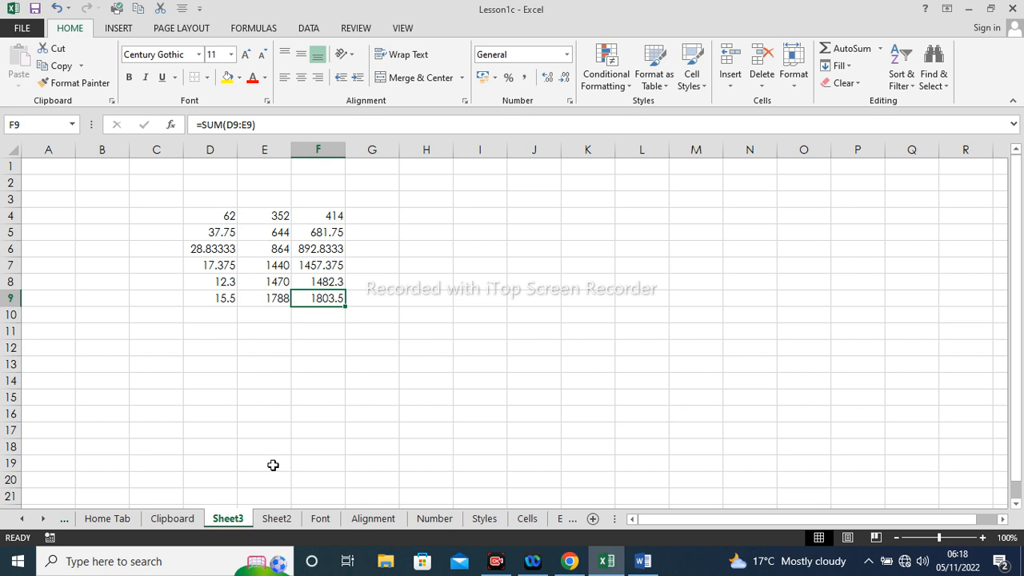
Step: Return to the Clipboard sheet and clear the table selection by selecting cell I9
{"action": "left_click", "coordinate": [169, 520]}
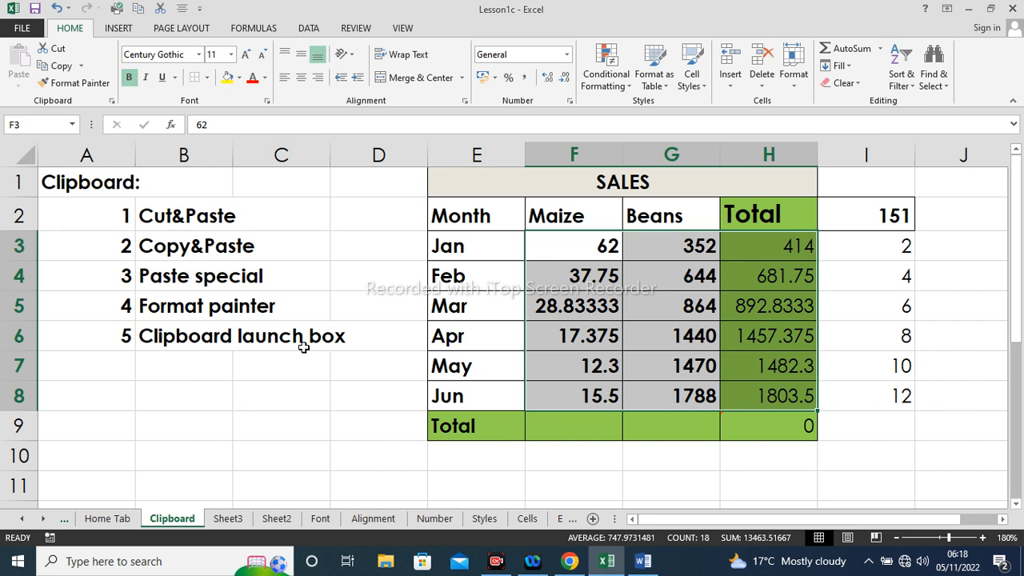
{"action": "left_click", "coordinate": [855, 434]}
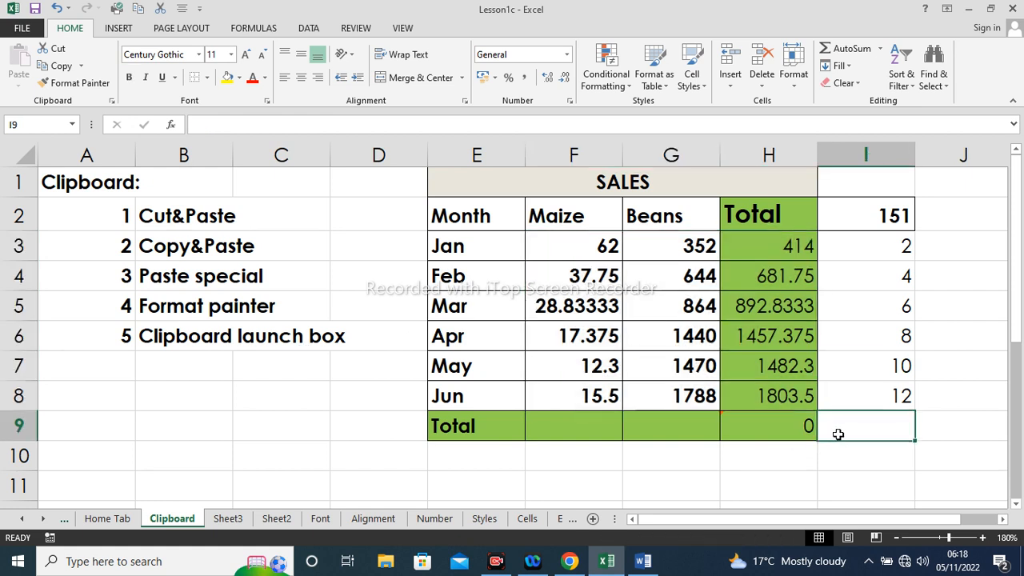
{"action": "left_click_drag", "start_coordinate": [1020, 260], "coordinate": [1019, 258]}
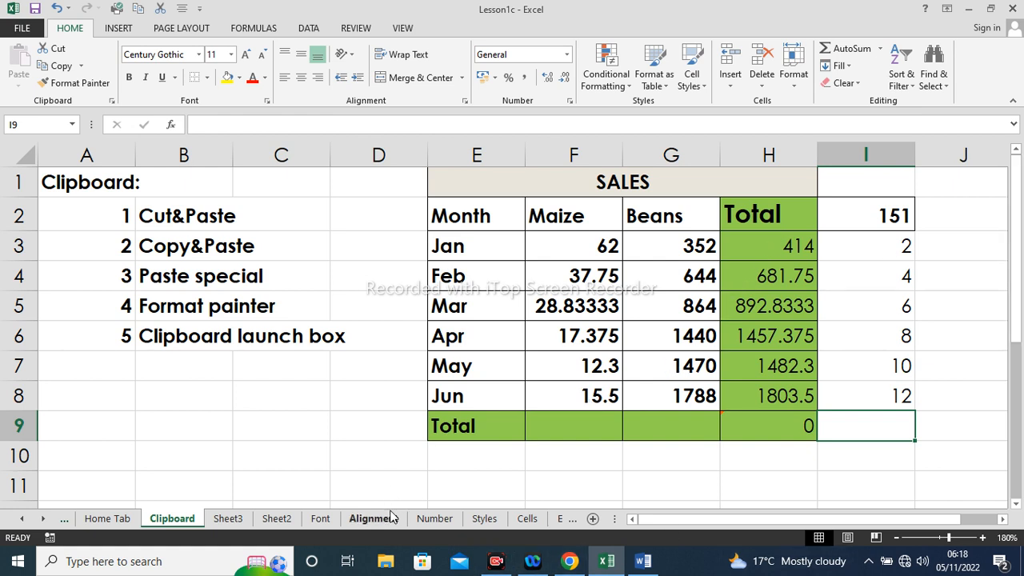
Step: Copy the formatting of the Alignment sheet's SALES table with Format Painter and apply it to E4:H13 on a new sheet
{"action": "left_click", "coordinate": [382, 520]}
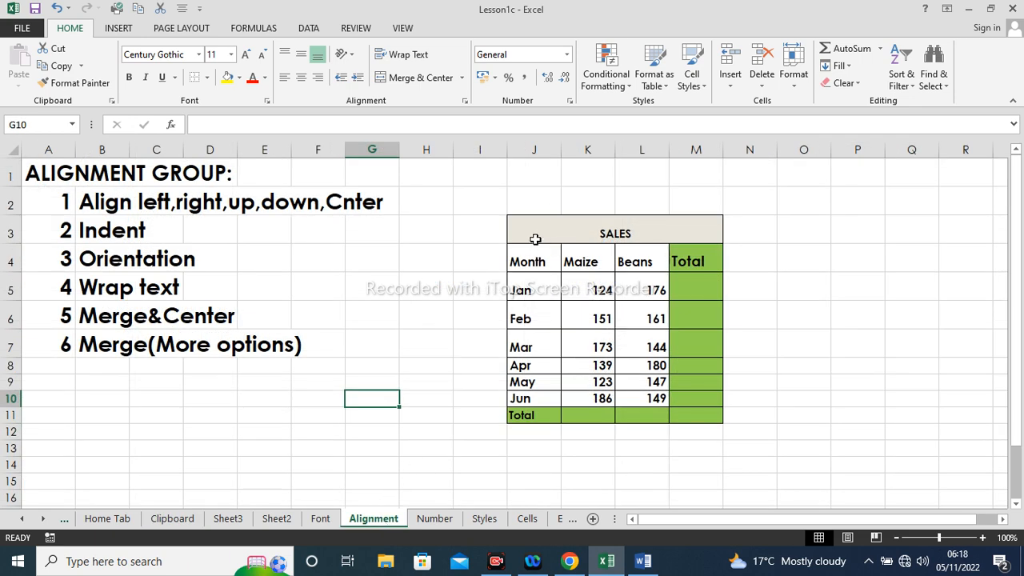
{"action": "left_click_drag", "start_coordinate": [537, 232], "coordinate": [613, 414]}
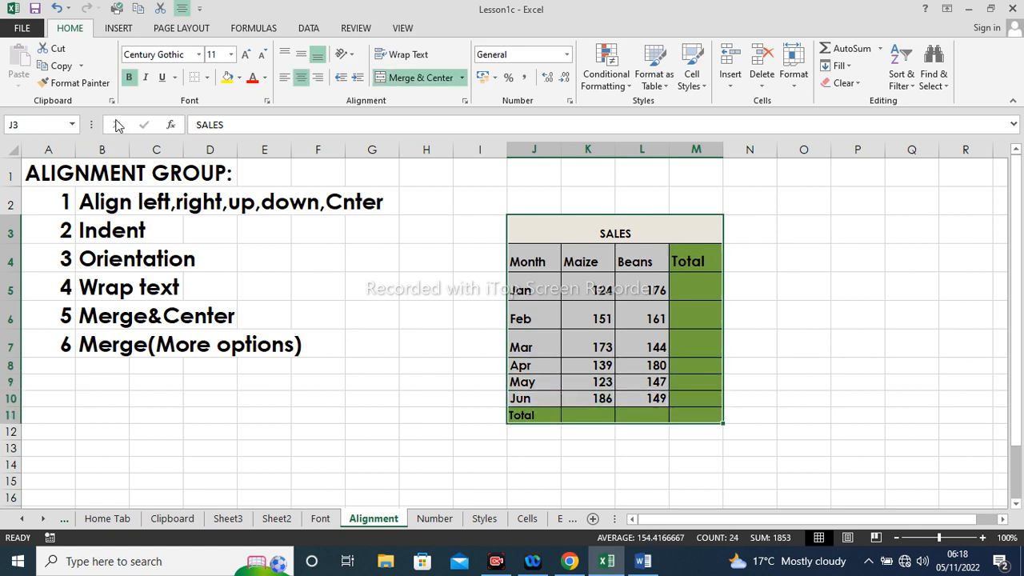
{"action": "left_click", "coordinate": [68, 85]}
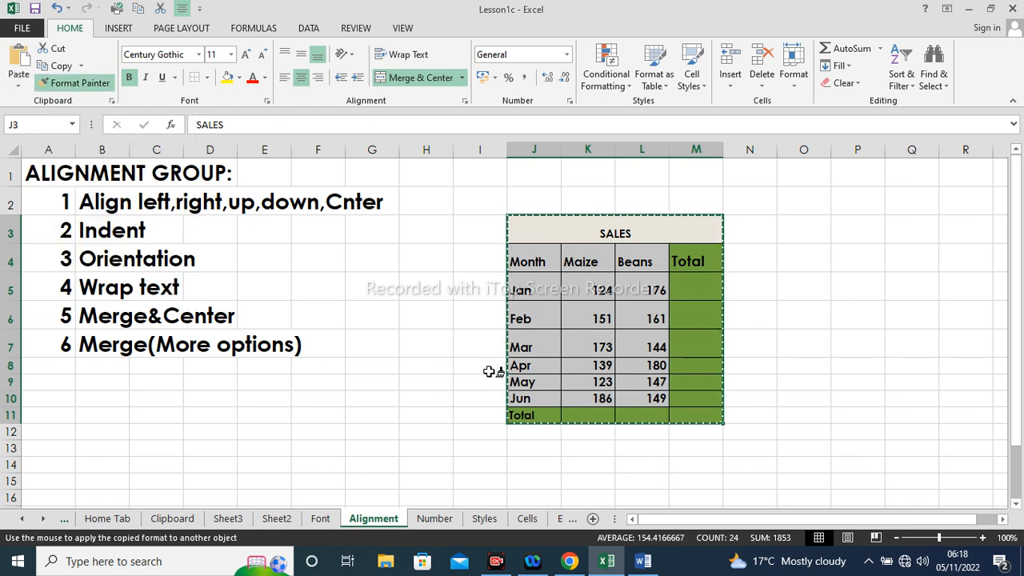
{"action": "left_click", "coordinate": [592, 518]}
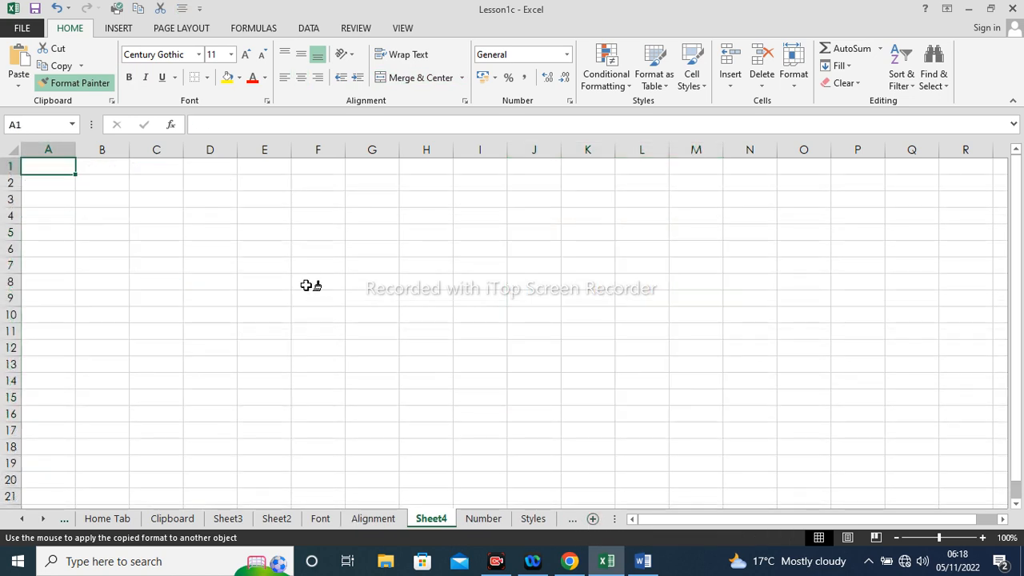
{"action": "mouse_move", "coordinate": [268, 217]}
{"action": "left_mouse_down"}
{"action": "mouse_move", "coordinate": [355, 272]}
{"action": "mouse_move", "coordinate": [418, 354]}
{"action": "left_mouse_up"}
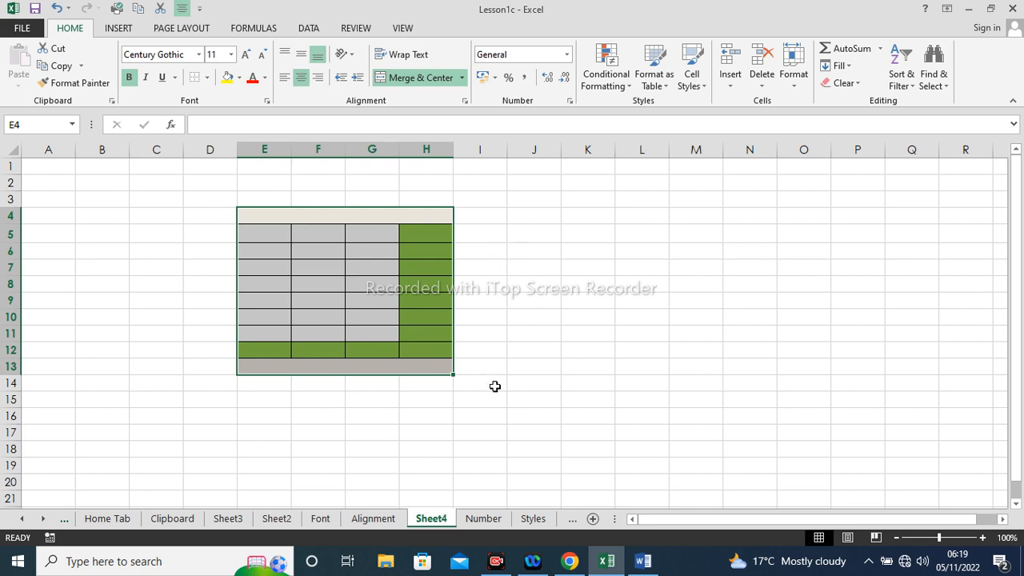
Step: Copy the formatting of empty cell I9 on the Clipboard sheet with locked Format Painter and apply it to E3:H12 and F4:G7 on a new sheet
{"action": "left_click", "coordinate": [171, 519]}
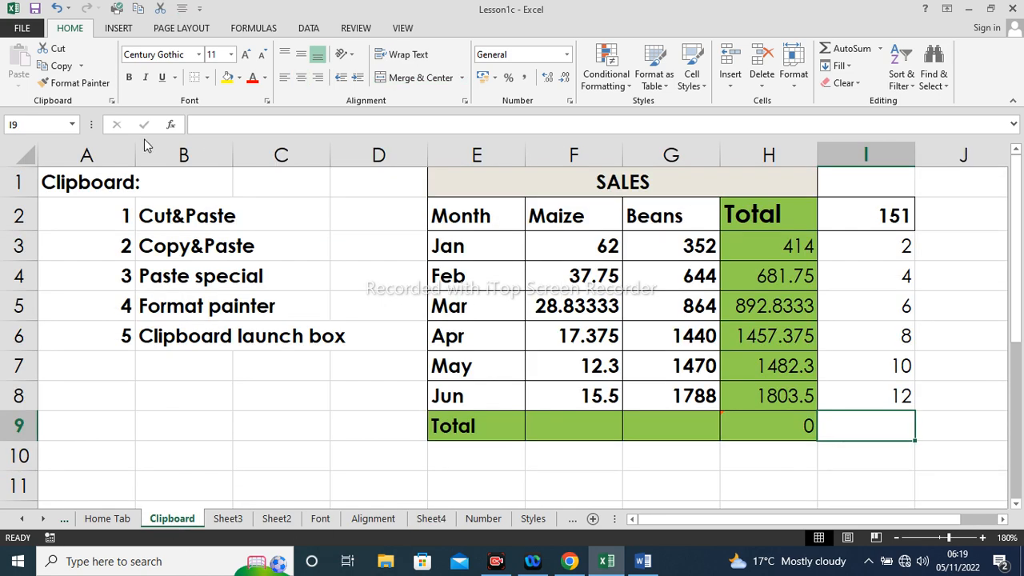
{"action": "left_click", "coordinate": [89, 84]}
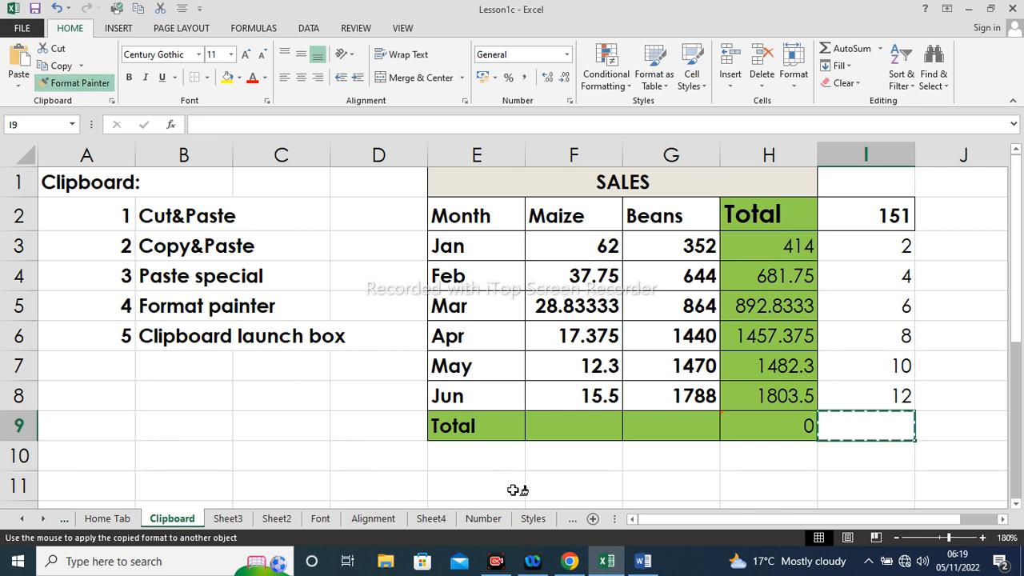
{"action": "left_click", "coordinate": [593, 518]}
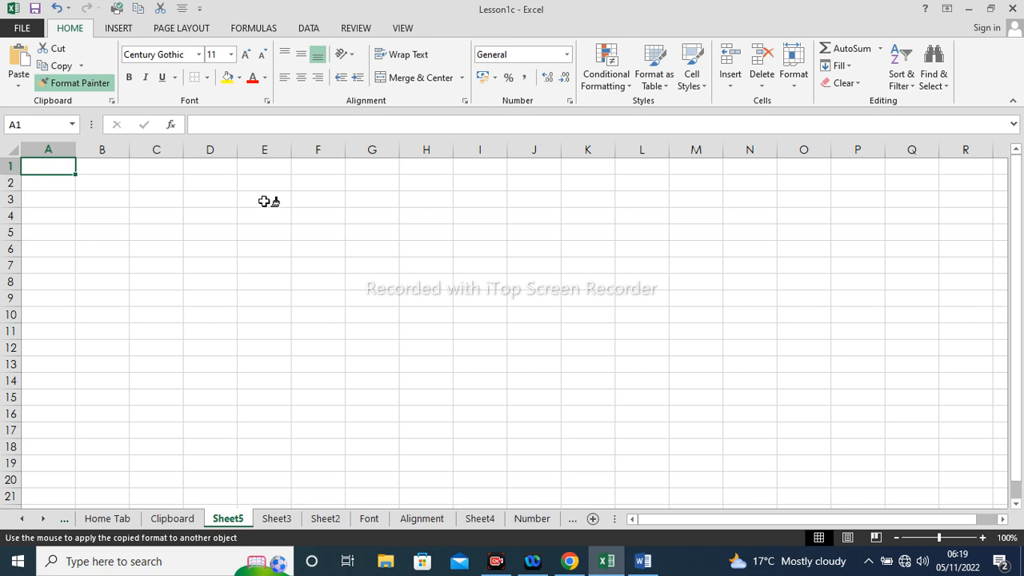
{"action": "mouse_move", "coordinate": [264, 201]}
{"action": "left_mouse_down"}
{"action": "mouse_move", "coordinate": [416, 290]}
{"action": "mouse_move", "coordinate": [429, 343]}
{"action": "left_mouse_up"}
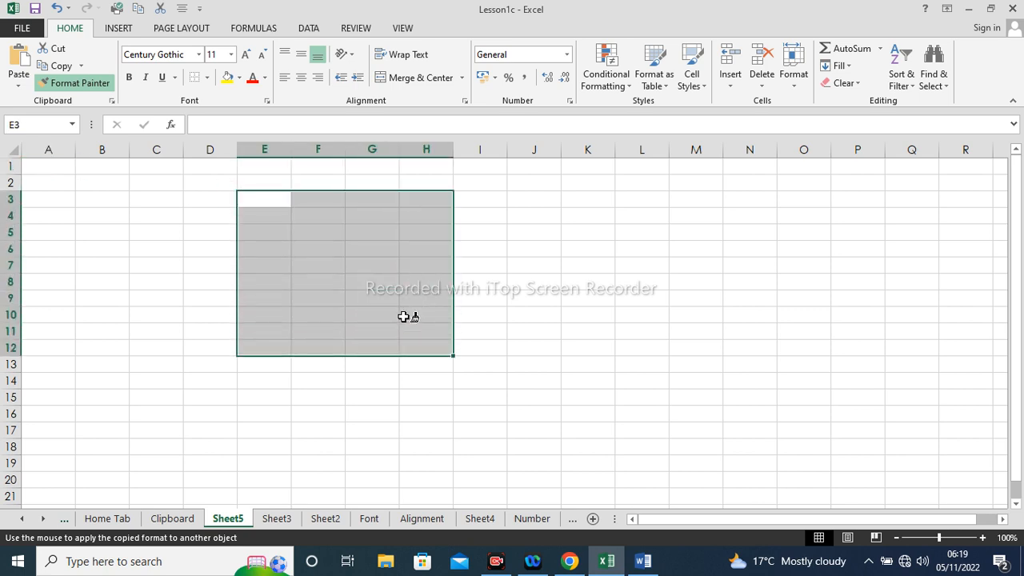
{"action": "left_click", "coordinate": [396, 226]}
{"action": "left_click", "coordinate": [304, 209]}
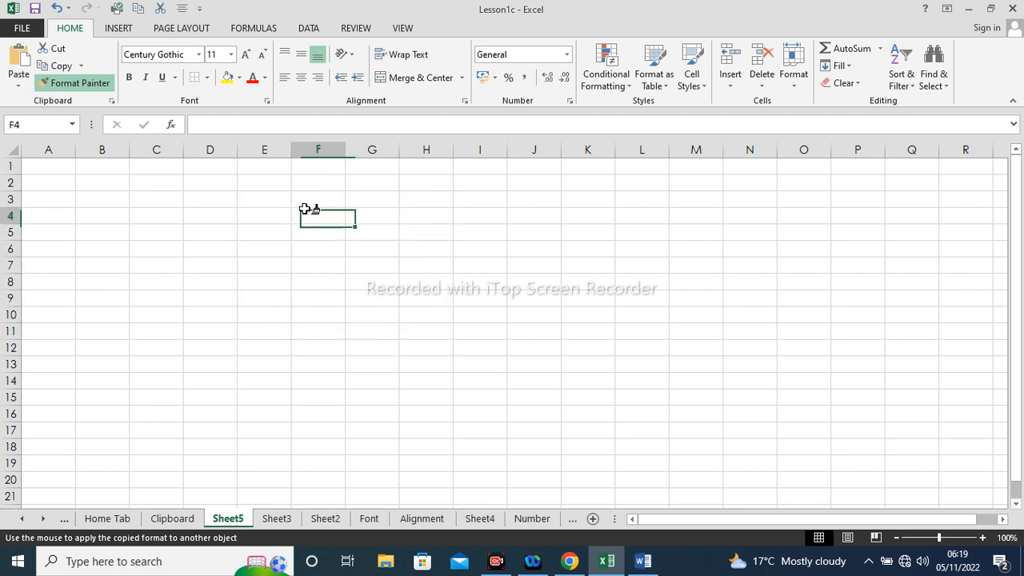
{"action": "left_click_drag", "start_coordinate": [305, 209], "coordinate": [386, 264]}
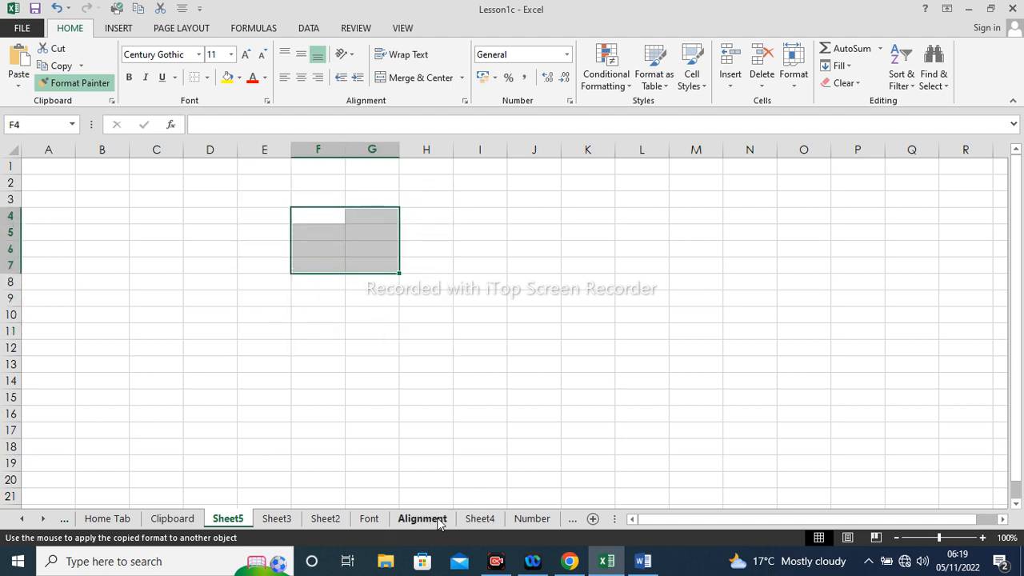
Step: Apply the copied blank-cell formatting to the SALES table in J3:M11 on the Alignment sheet and turn Format Painter off
{"action": "left_click", "coordinate": [423, 519]}
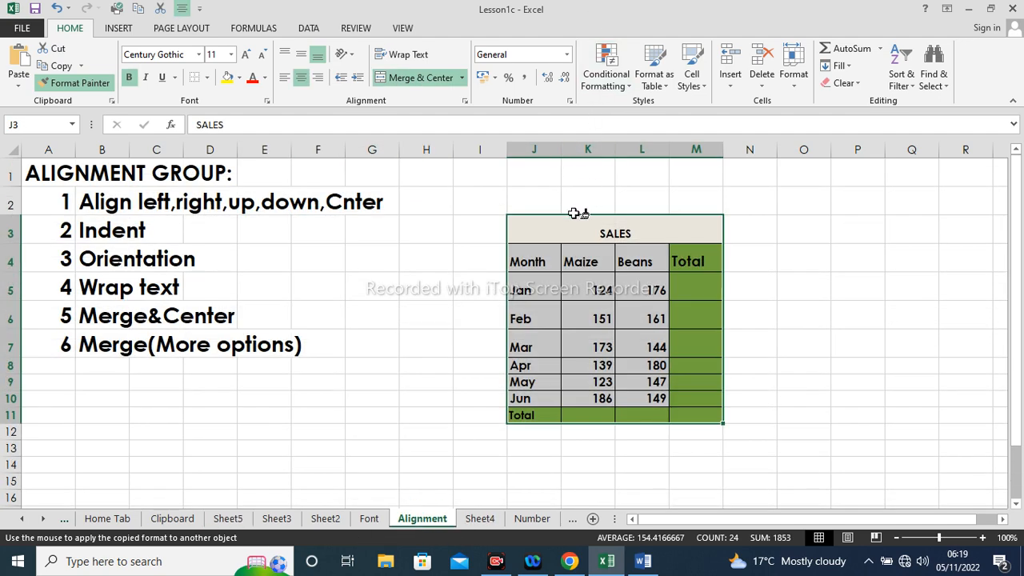
{"action": "left_click_drag", "start_coordinate": [551, 233], "coordinate": [632, 411]}
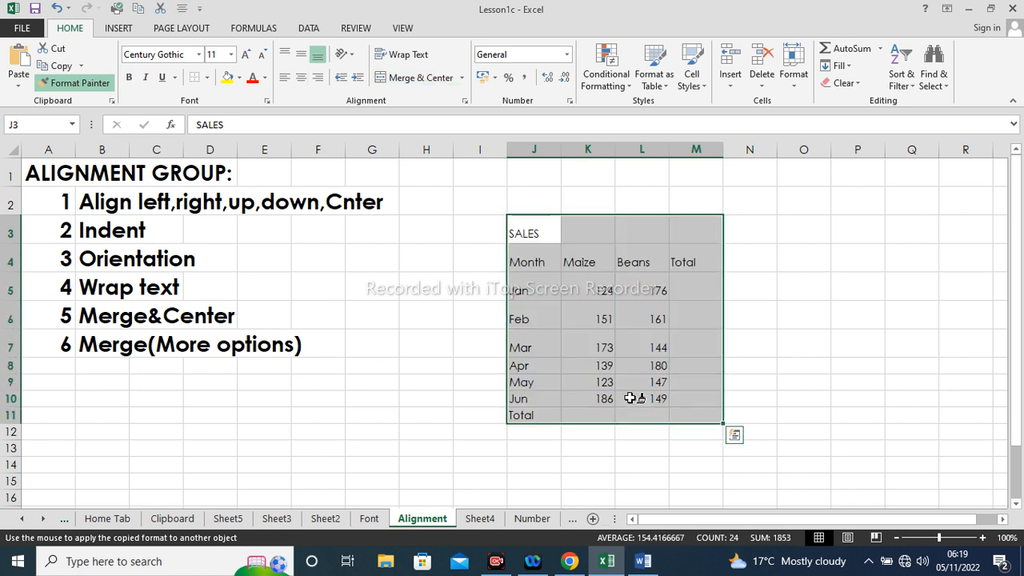
{"action": "left_click", "coordinate": [856, 255]}
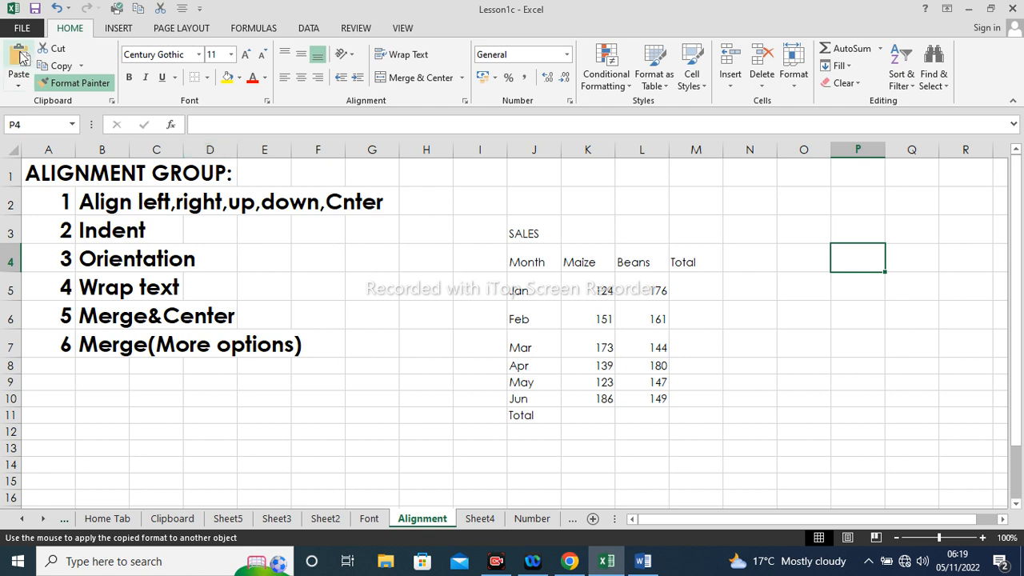
{"action": "left_click", "coordinate": [76, 83]}
{"action": "left_click", "coordinate": [706, 318]}
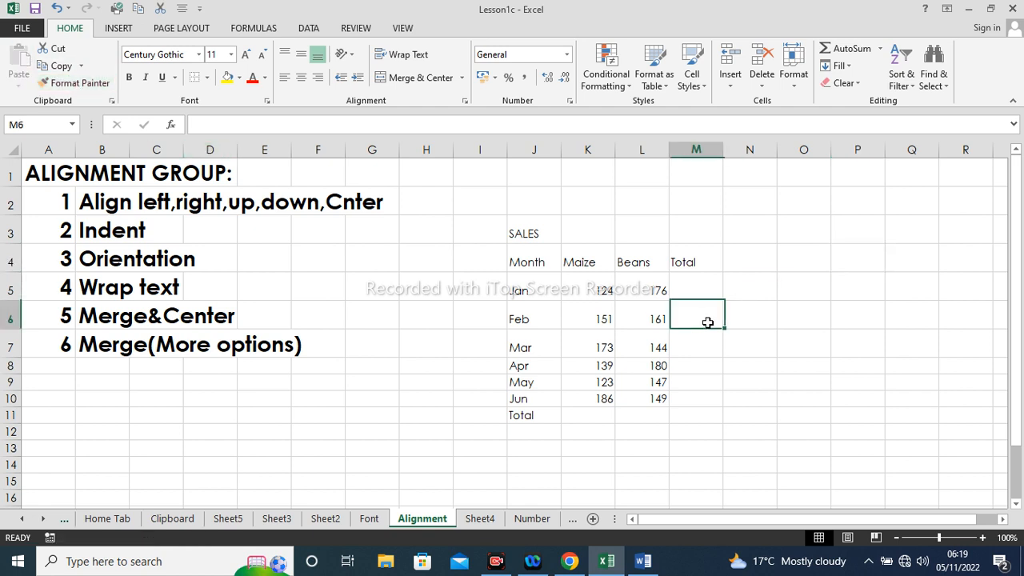
Step: Copy the formatting of the Font sheet's SALES table with locked Format Painter and apply it to G3:J11 on a new sheet
{"action": "left_click", "coordinate": [375, 518]}
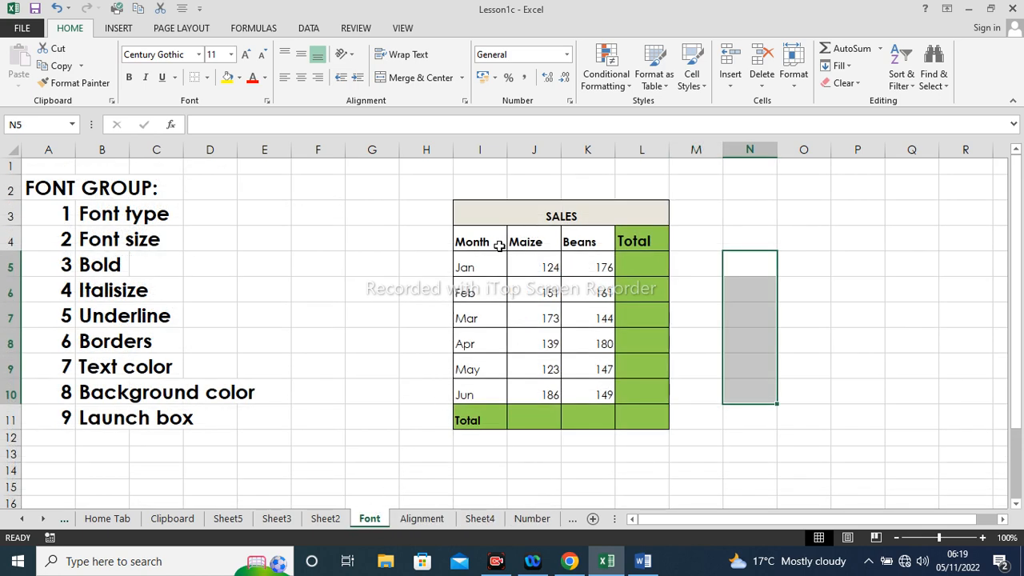
{"action": "left_click_drag", "start_coordinate": [486, 216], "coordinate": [565, 417]}
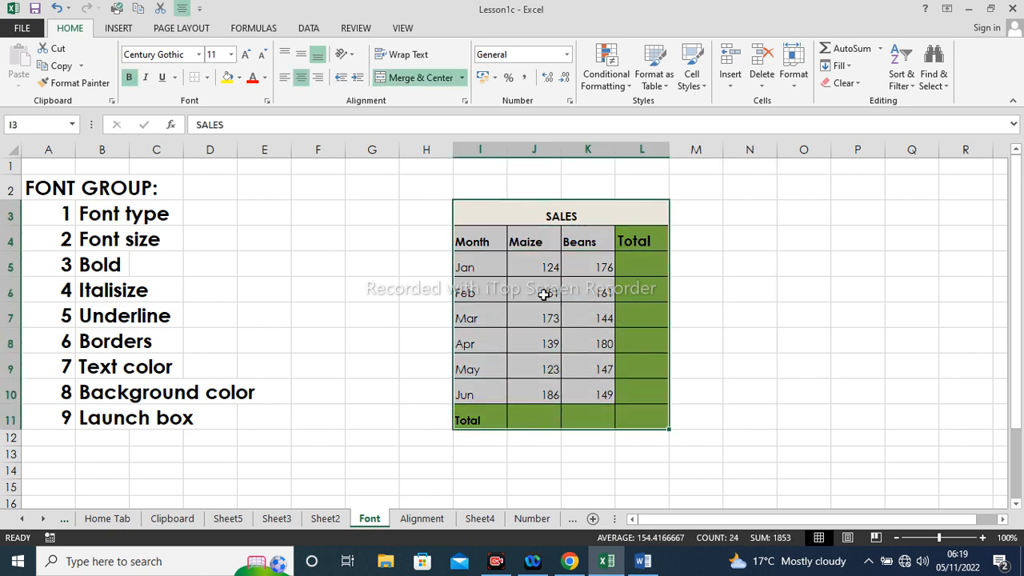
{"action": "left_click", "coordinate": [80, 84]}
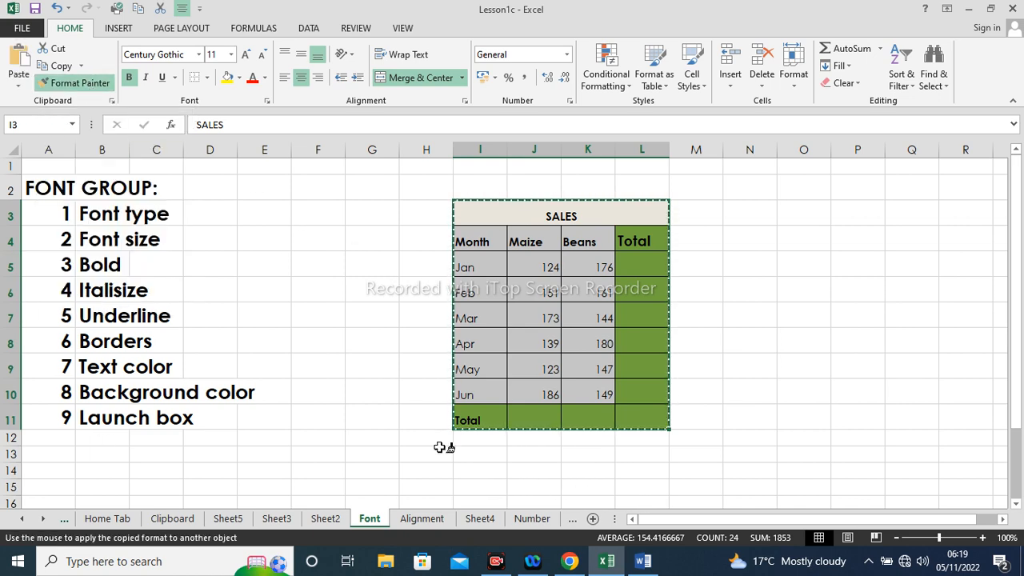
{"action": "left_click", "coordinate": [592, 519]}
{"action": "left_click", "coordinate": [359, 205]}
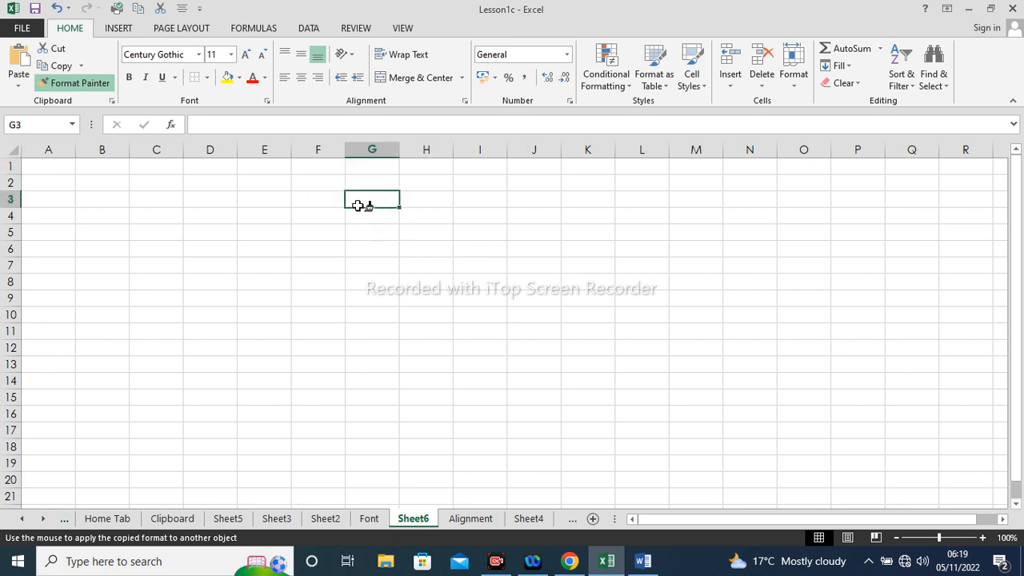
{"action": "mouse_move", "coordinate": [359, 206]}
{"action": "left_mouse_down"}
{"action": "mouse_move", "coordinate": [530, 291]}
{"action": "mouse_move", "coordinate": [550, 334]}
{"action": "left_mouse_up"}
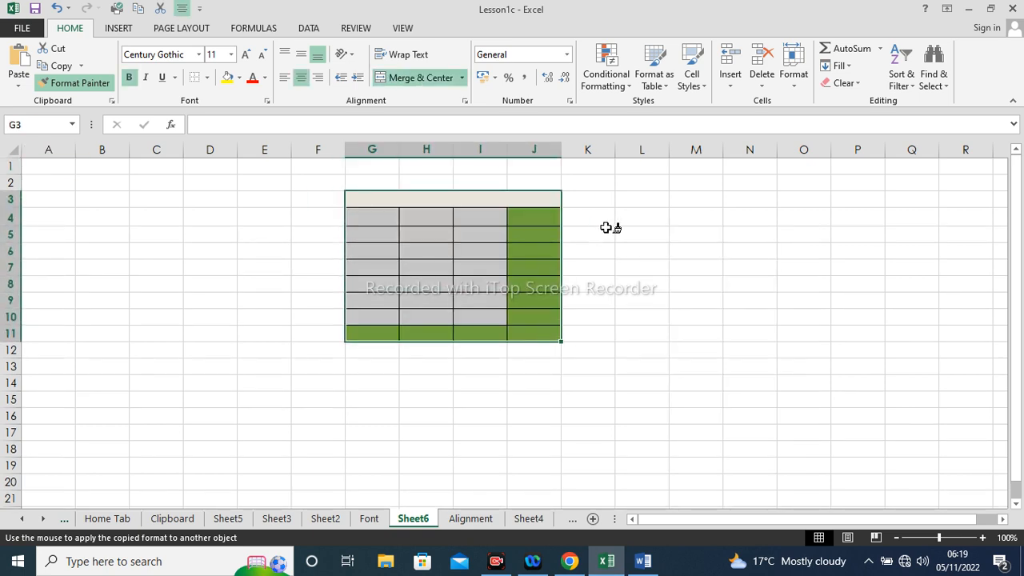
Step: Apply the same table formatting to K3:N13 and P3:R12, ending with Format Painter turned off
{"action": "mouse_move", "coordinate": [611, 199]}
{"action": "left_mouse_down"}
{"action": "mouse_move", "coordinate": [688, 274]}
{"action": "mouse_move", "coordinate": [746, 360]}
{"action": "left_mouse_up"}
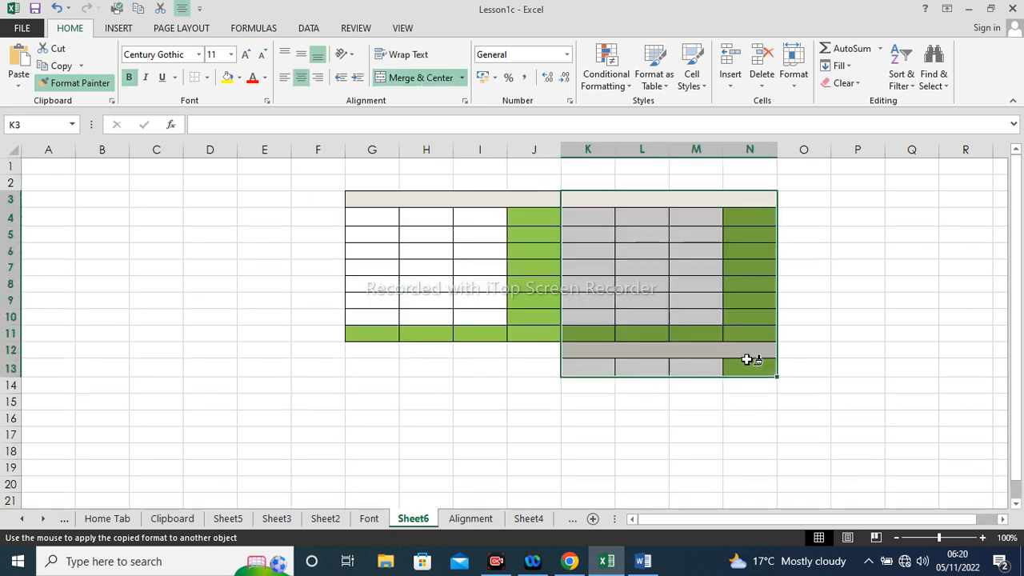
{"action": "mouse_move", "coordinate": [838, 204]}
{"action": "left_mouse_down"}
{"action": "mouse_move", "coordinate": [875, 311]}
{"action": "mouse_move", "coordinate": [967, 357]}
{"action": "left_mouse_up"}
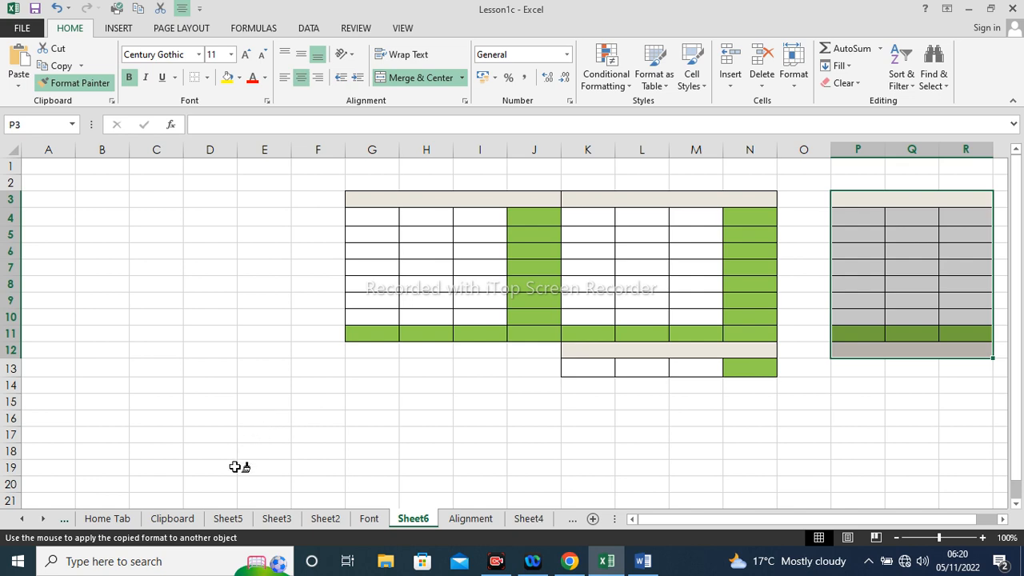
{"action": "left_click", "coordinate": [80, 82]}
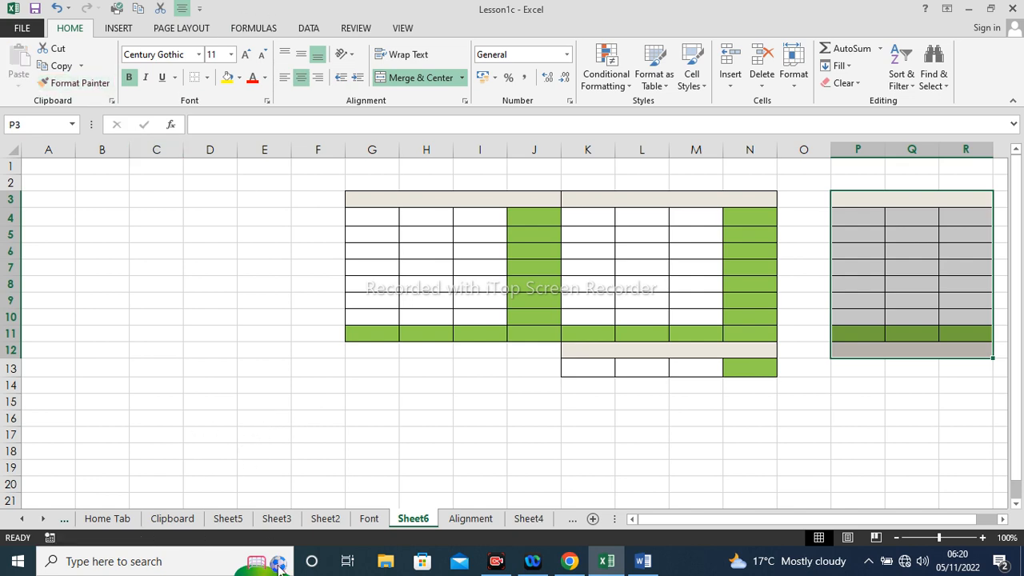
Step: Return to the Clipboard sheet and display the Office Clipboard's list of collected items
{"action": "left_click", "coordinate": [192, 522]}
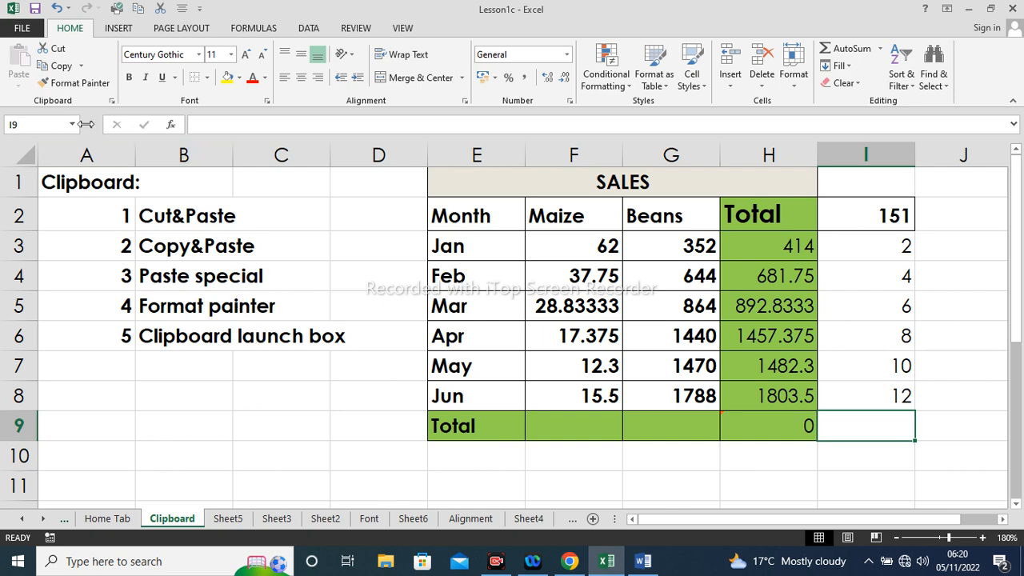
{"action": "left_click", "coordinate": [112, 101]}
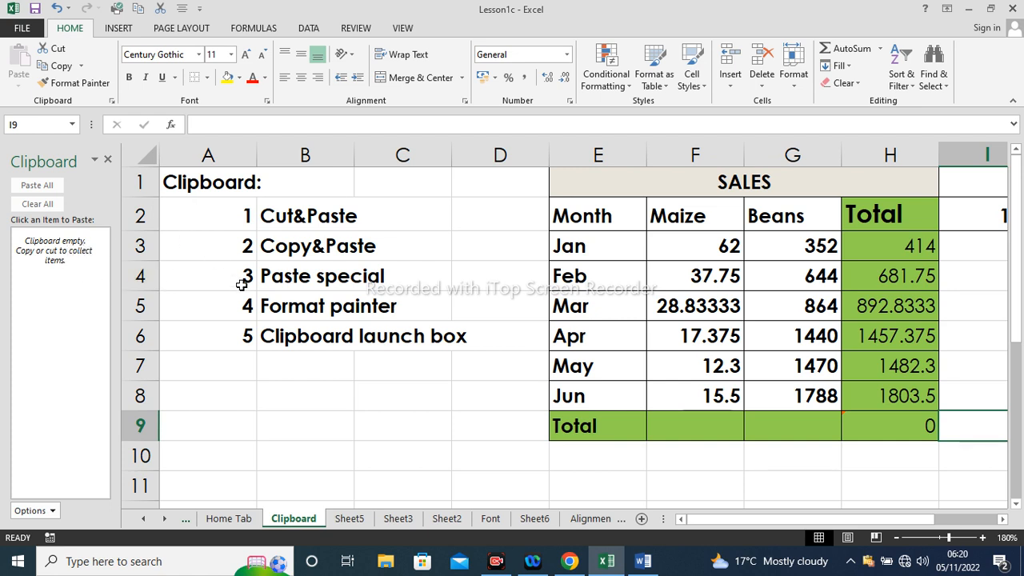
{"action": "left_click", "coordinate": [290, 377]}
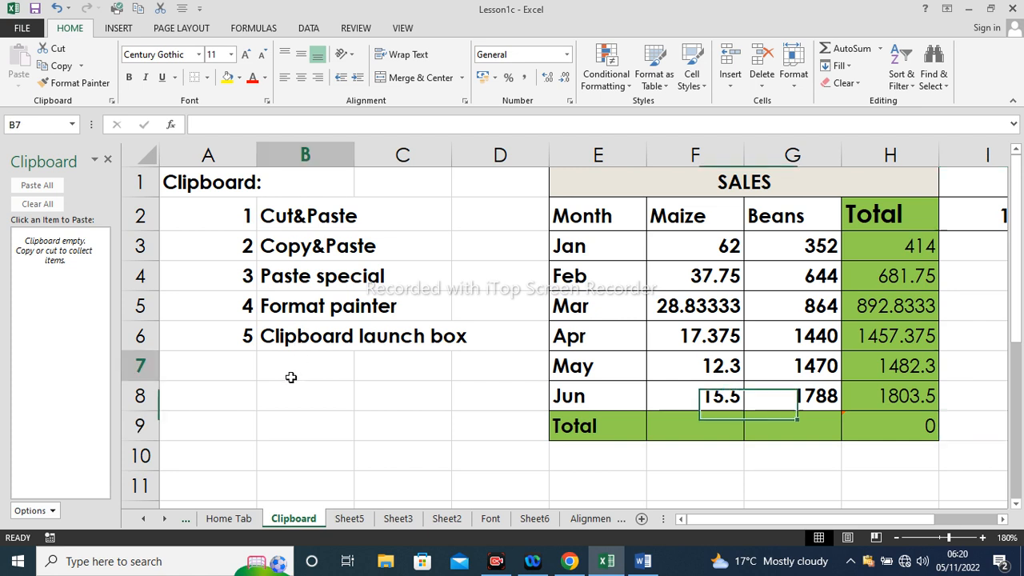
Step: Copy the Cut&Paste entry in B2 and paste it into B8
{"action": "left_click", "coordinate": [283, 221]}
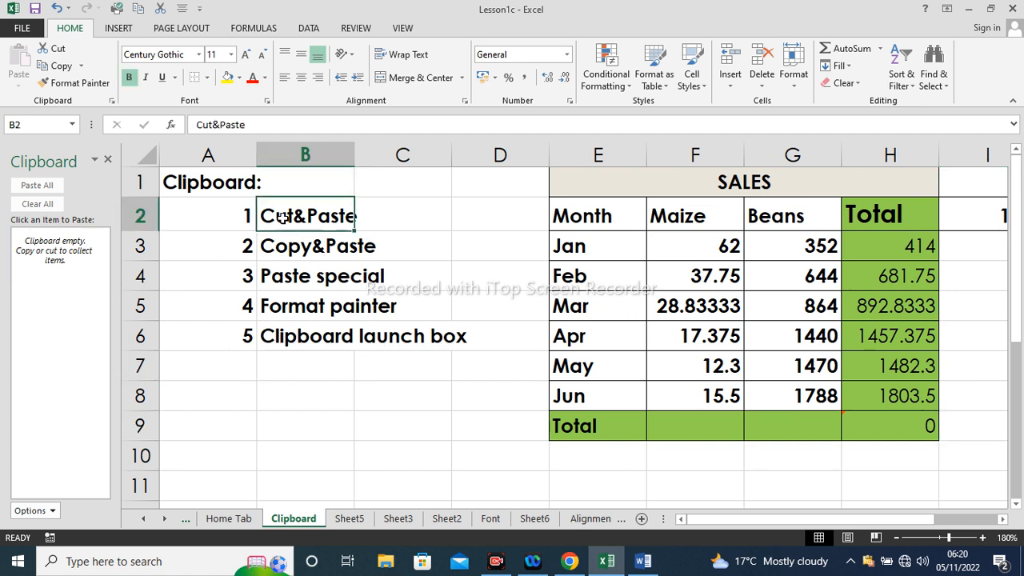
{"action": "left_click", "coordinate": [60, 66]}
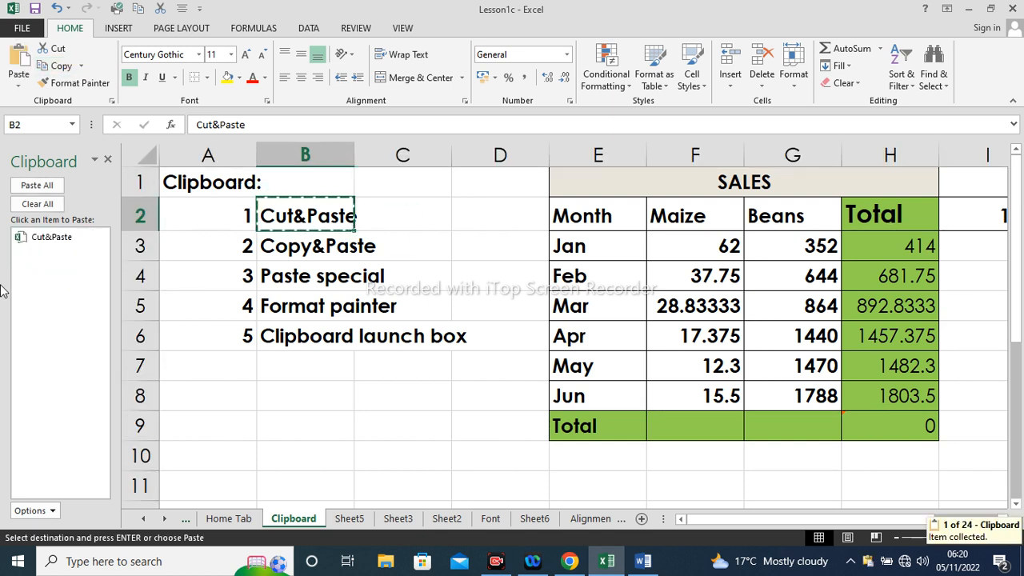
{"action": "left_click", "coordinate": [282, 395]}
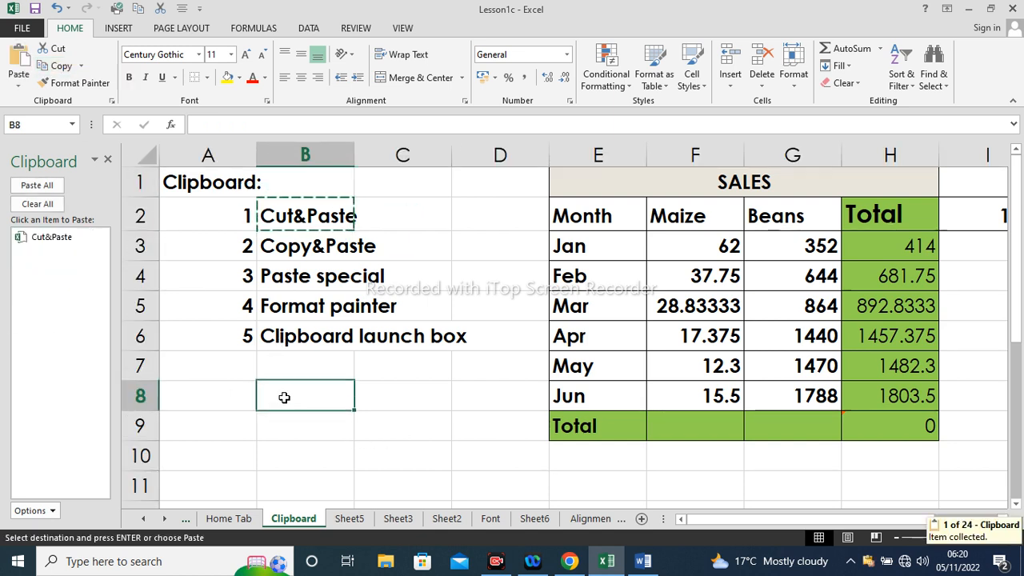
{"action": "right_click", "coordinate": [284, 393]}
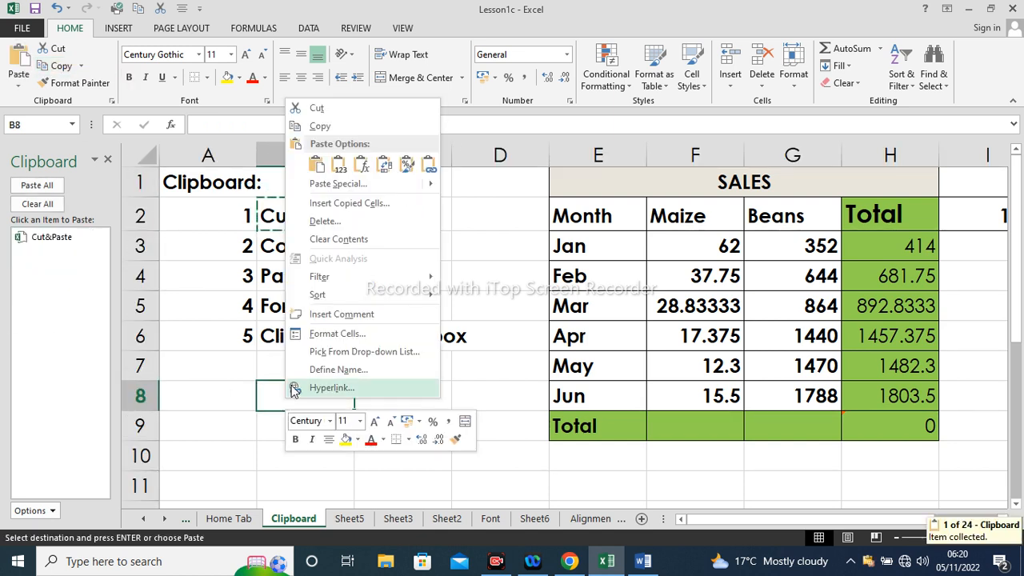
{"action": "left_click", "coordinate": [317, 164]}
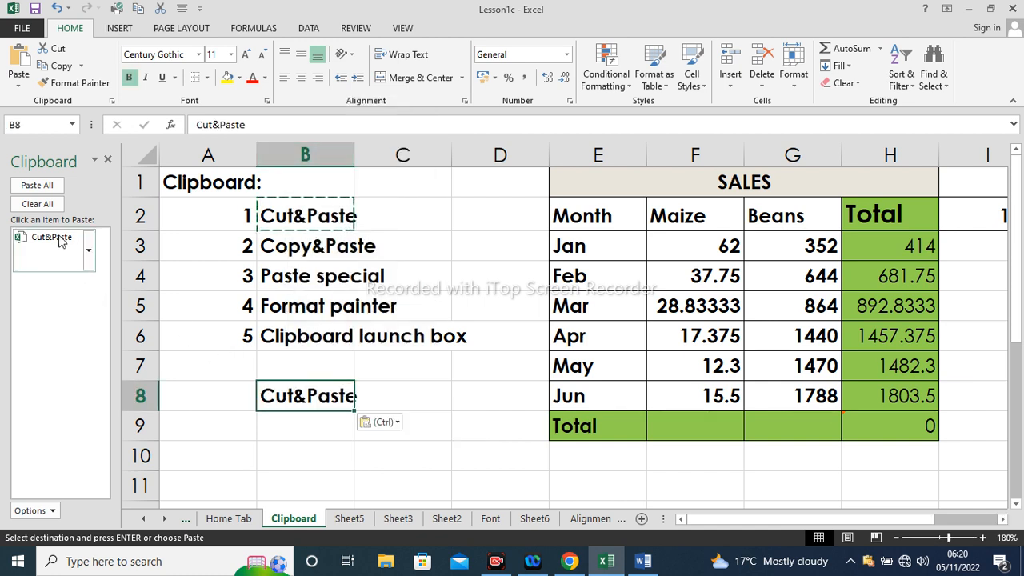
Step: Copy the Copy&Paste entry in B3 and paste it into B9
{"action": "left_click", "coordinate": [304, 249]}
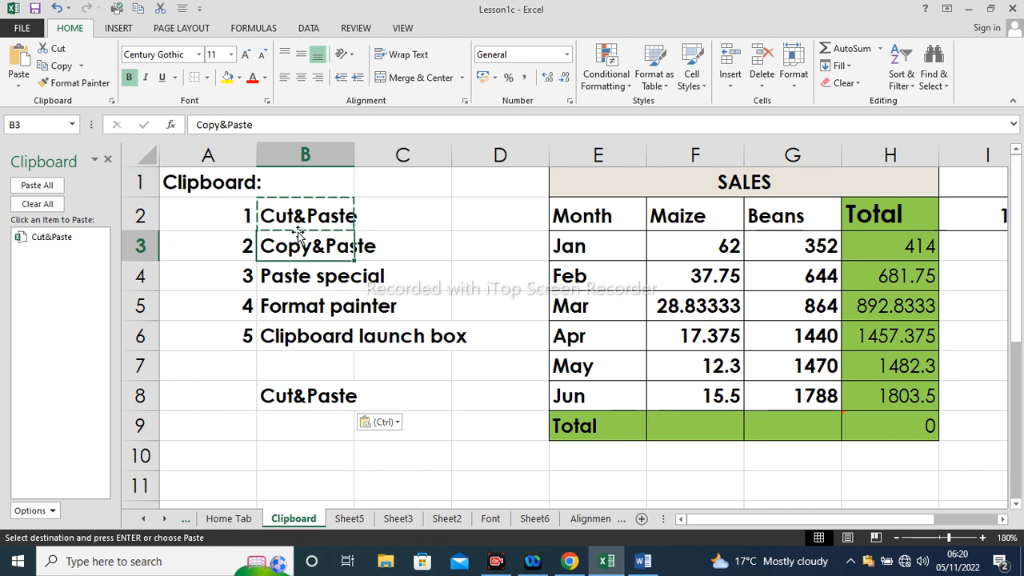
{"action": "left_click", "coordinate": [61, 67]}
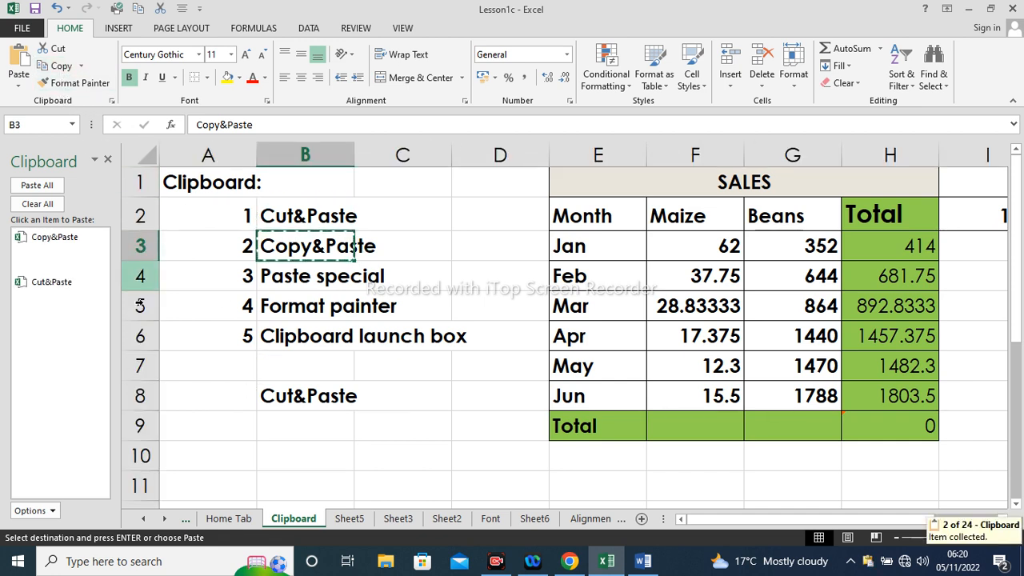
{"action": "left_click", "coordinate": [307, 424]}
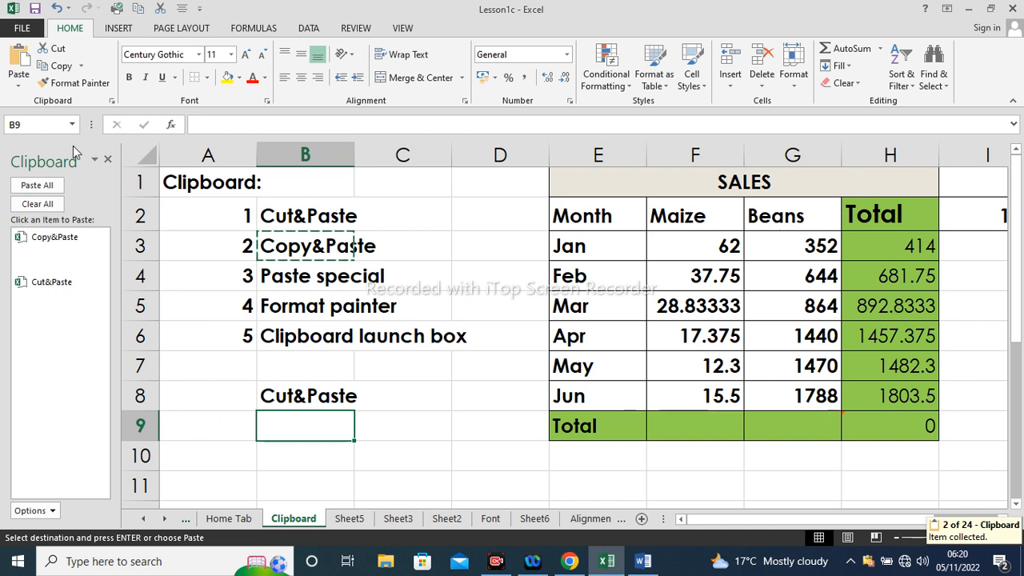
{"action": "left_click", "coordinate": [18, 61]}
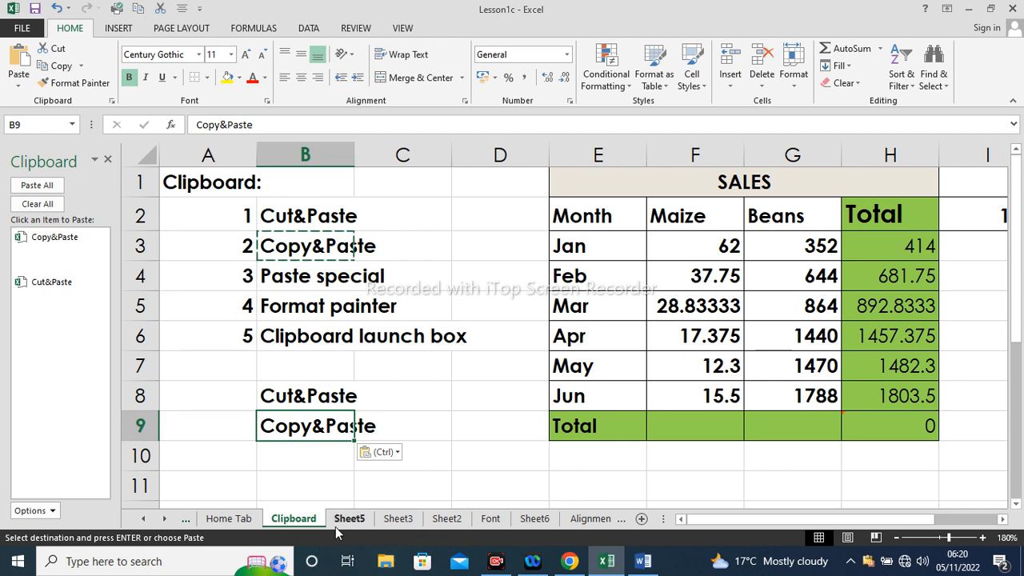
Step: Cancel the active copy selection and paste the collected Cut&Paste item from the Office Clipboard into B7
{"action": "left_click", "coordinate": [290, 453]}
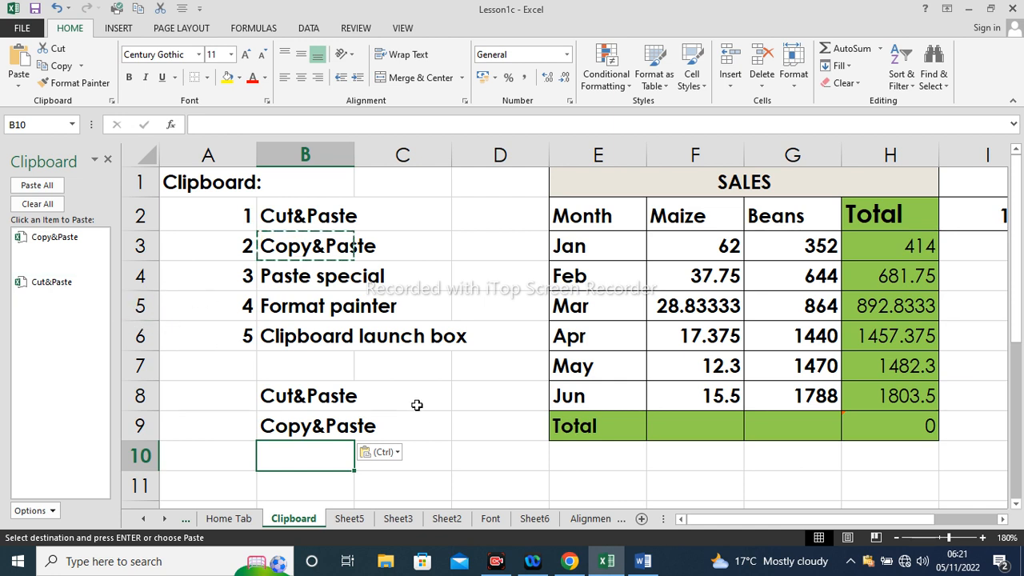
{"action": "left_click", "coordinate": [317, 370]}
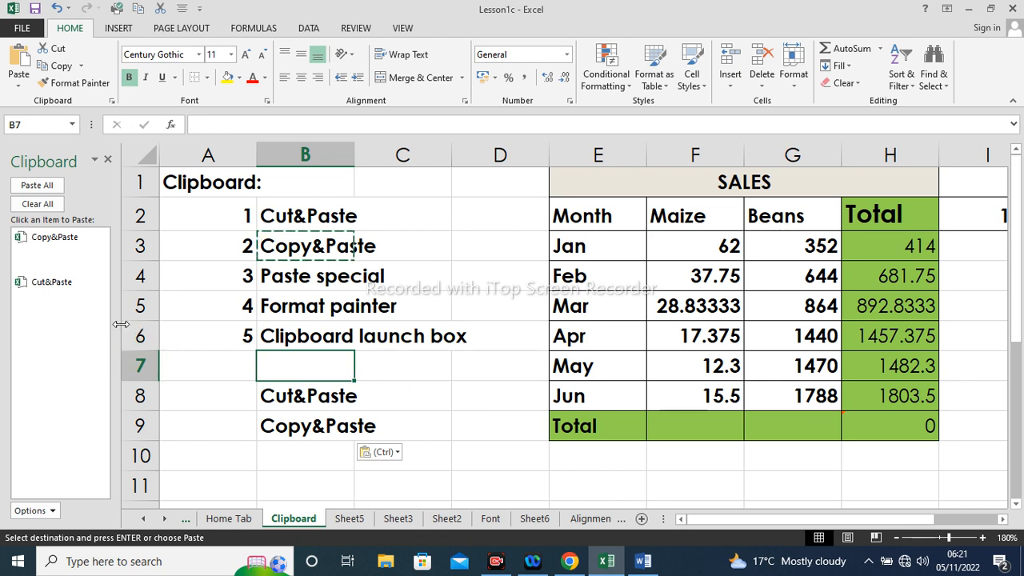
{"action": "key", "text": "Escape"}
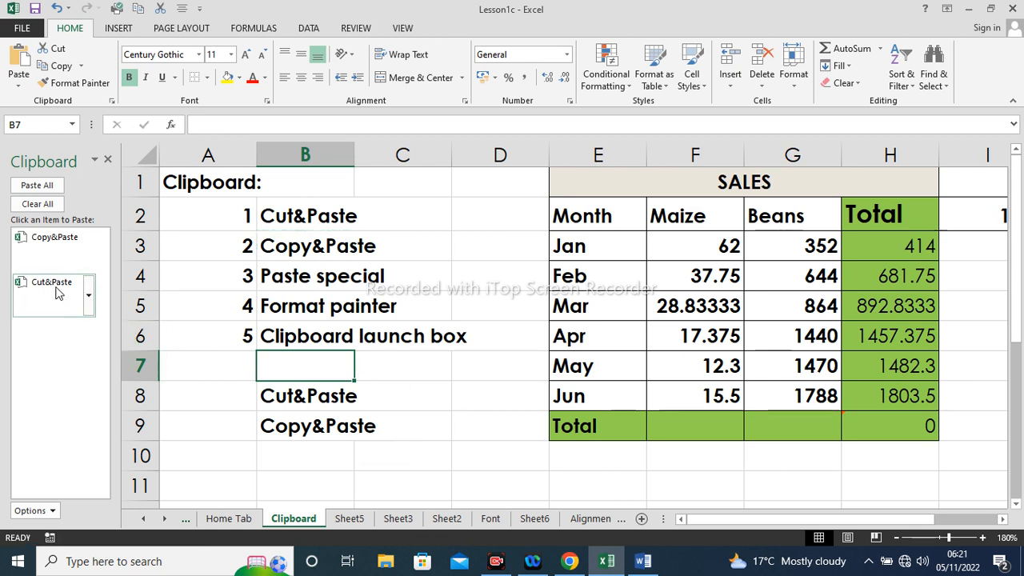
{"action": "key", "text": "Right"}
{"action": "key", "text": "Right"}
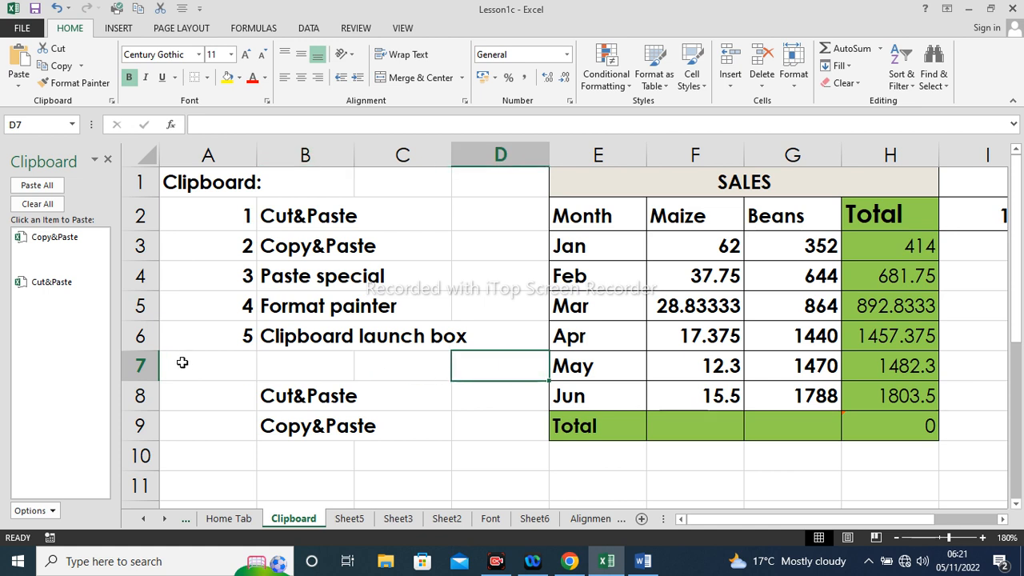
{"action": "key", "text": "Left"}
{"action": "key", "text": "Left"}
{"action": "left_click", "coordinate": [72, 294]}
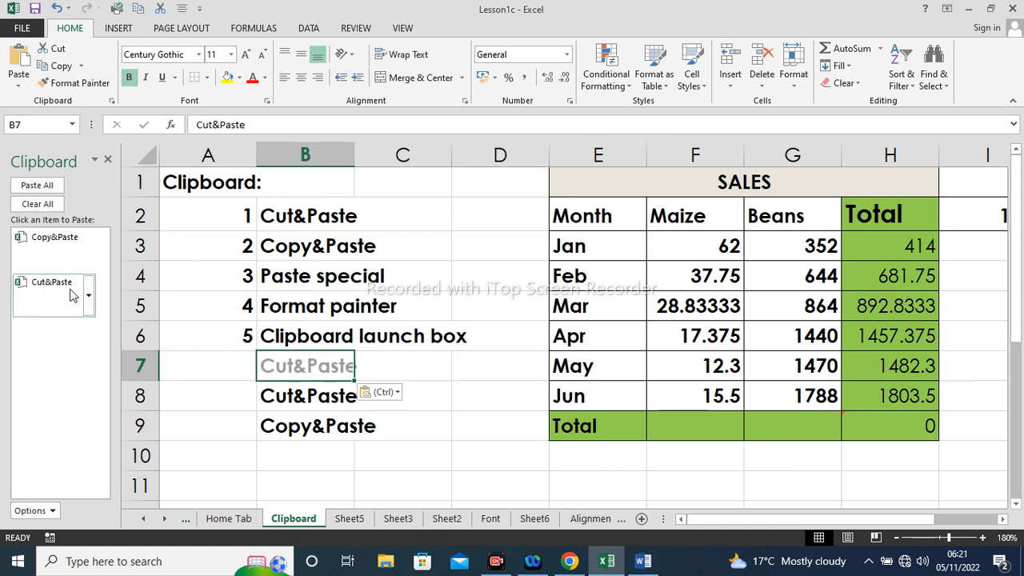
Step: Paste the collected Cut&Paste item from the Office Clipboard into B10 and try pasting Copy&Paste into B11
{"action": "left_click", "coordinate": [325, 455]}
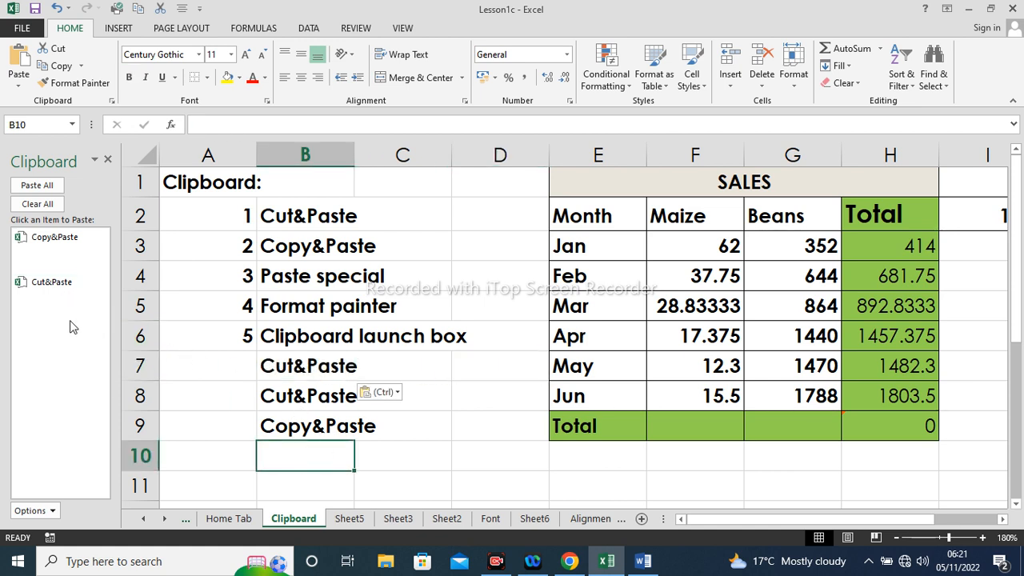
{"action": "left_click", "coordinate": [61, 288]}
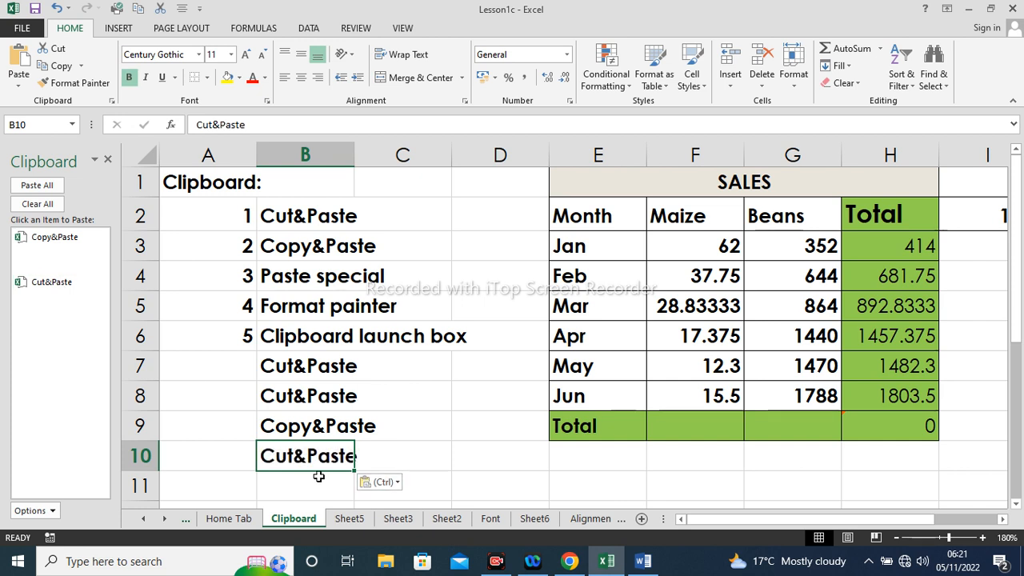
{"action": "key", "text": "Down"}
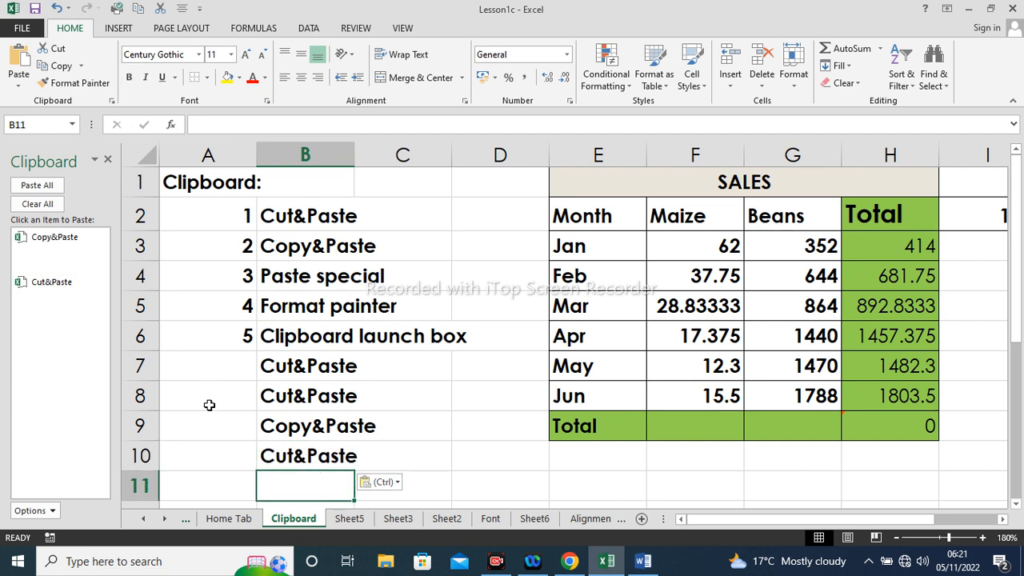
{"action": "left_click", "coordinate": [43, 247]}
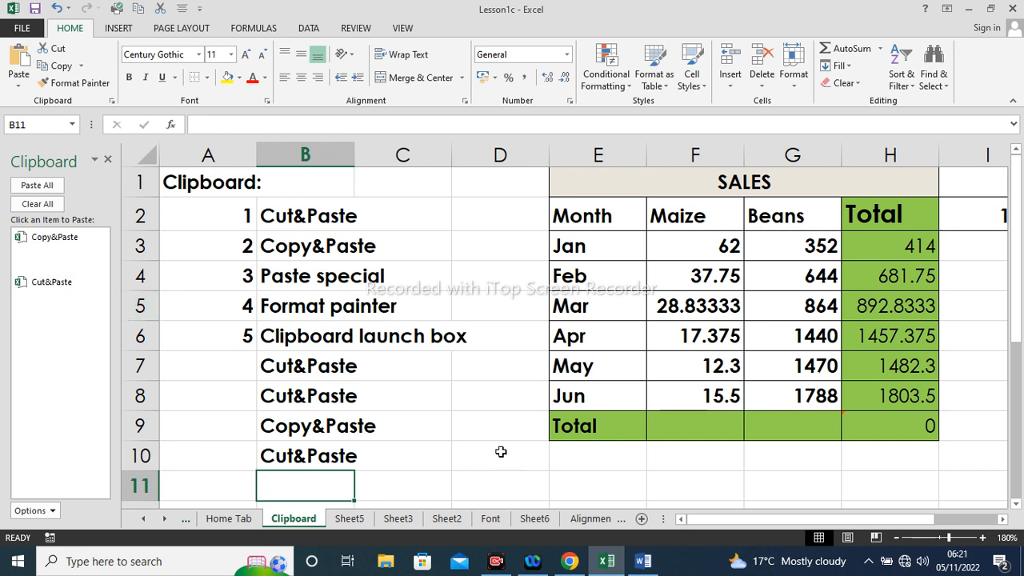
Step: Clear the pasted test entries from B7:C10 and close the Office Clipboard
{"action": "left_click_drag", "start_coordinate": [310, 366], "coordinate": [365, 456]}
{"action": "key", "text": "Delete"}
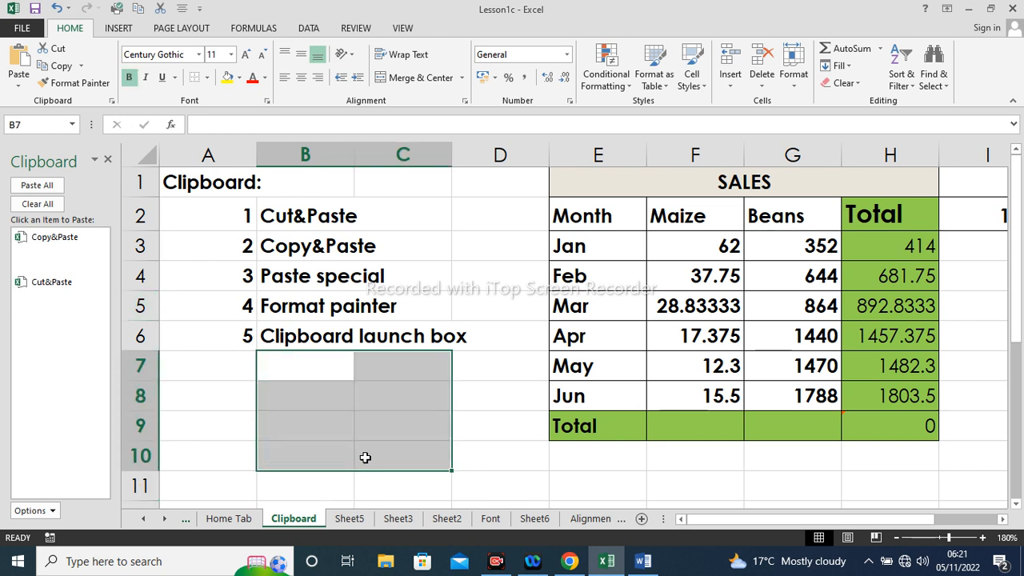
{"action": "left_click", "coordinate": [323, 390]}
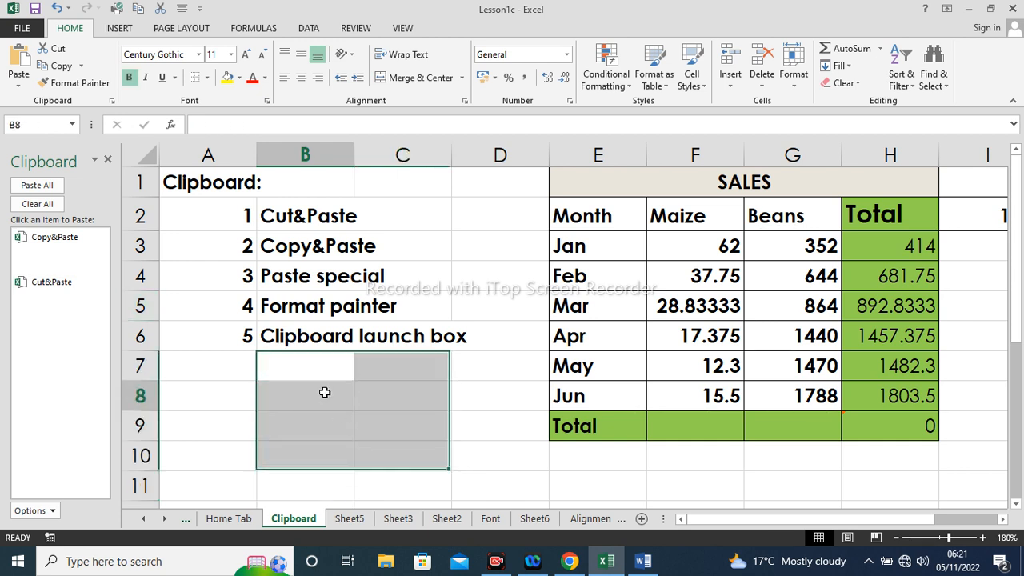
{"action": "left_click", "coordinate": [107, 160]}
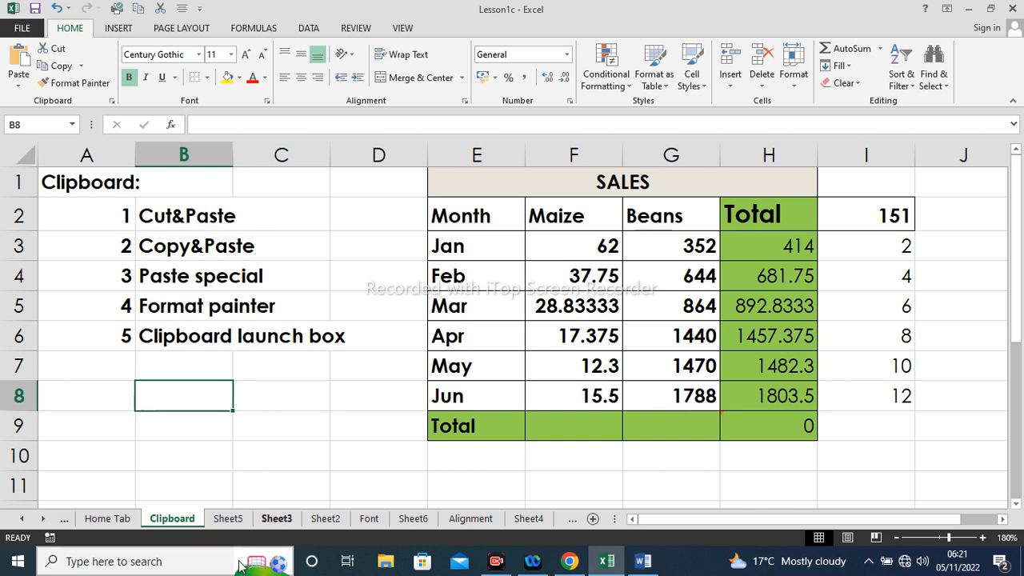
Step: On the Font sheet, set the font of the whole SALES table to Arial Black
{"action": "left_click", "coordinate": [368, 518]}
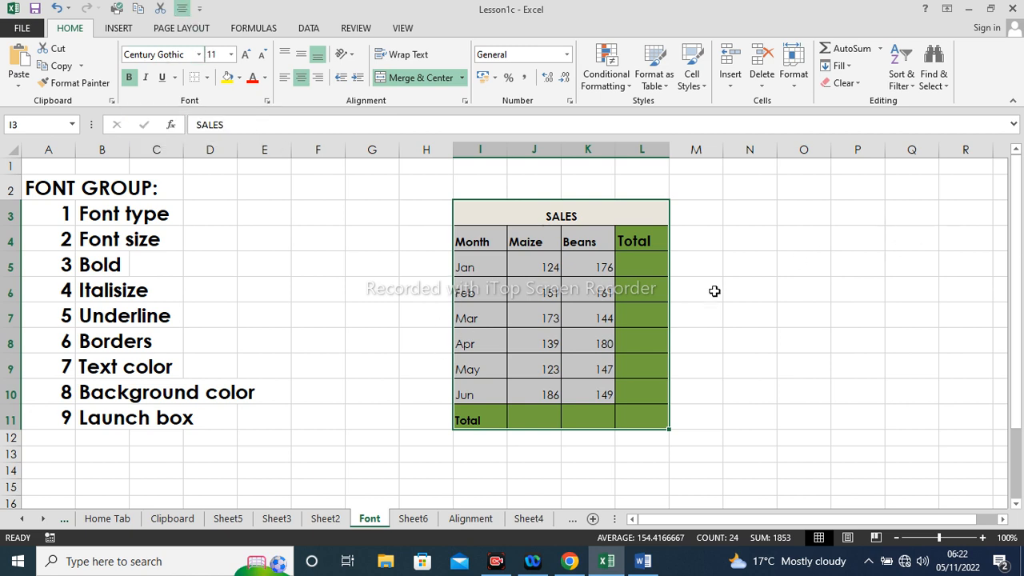
{"action": "left_click", "coordinate": [741, 261]}
{"action": "left_click_drag", "start_coordinate": [503, 216], "coordinate": [601, 411]}
{"action": "left_click", "coordinate": [199, 58]}
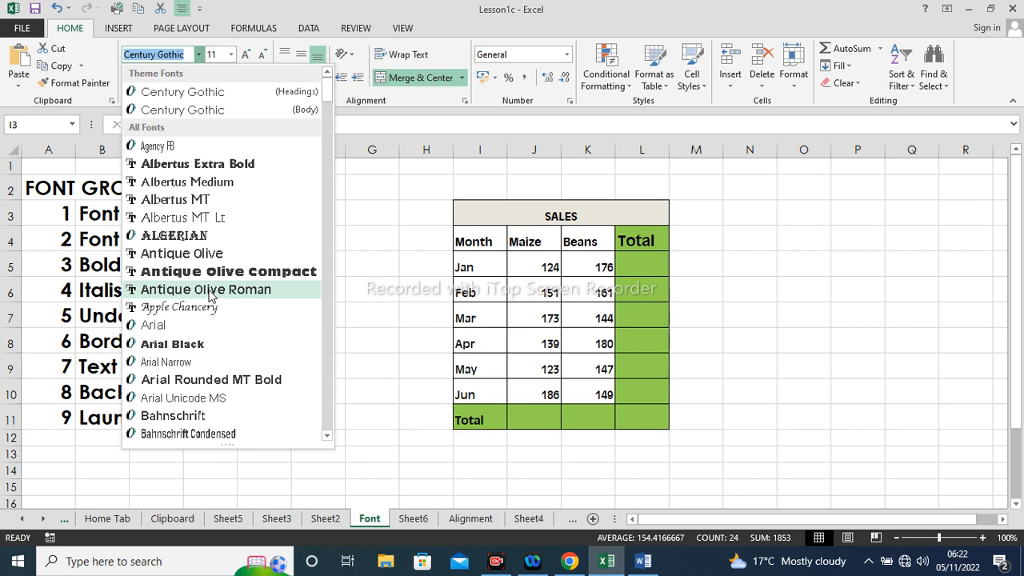
{"action": "left_click", "coordinate": [190, 345]}
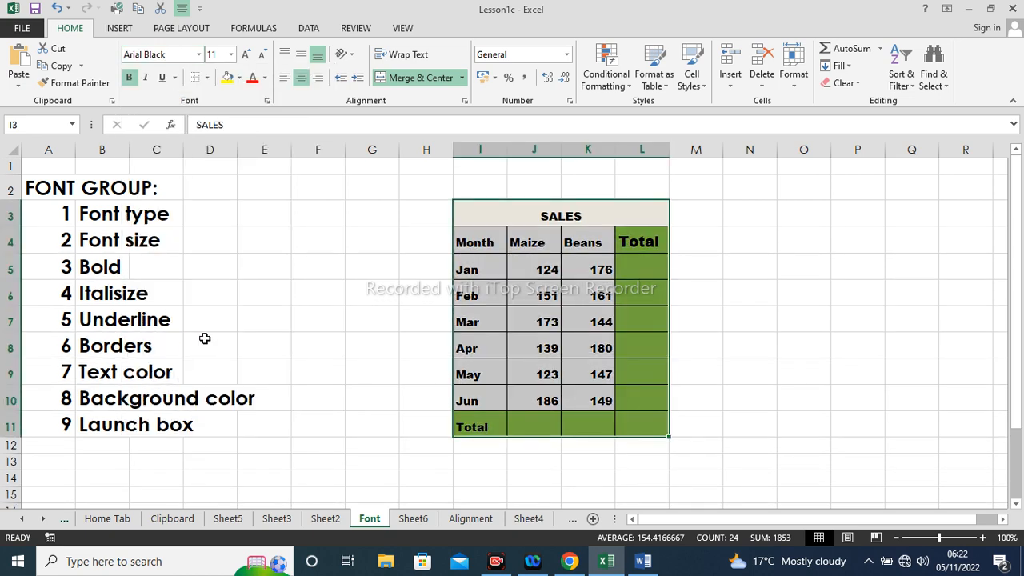
Step: Change the SALES table's font to Times
{"action": "left_click", "coordinate": [197, 54]}
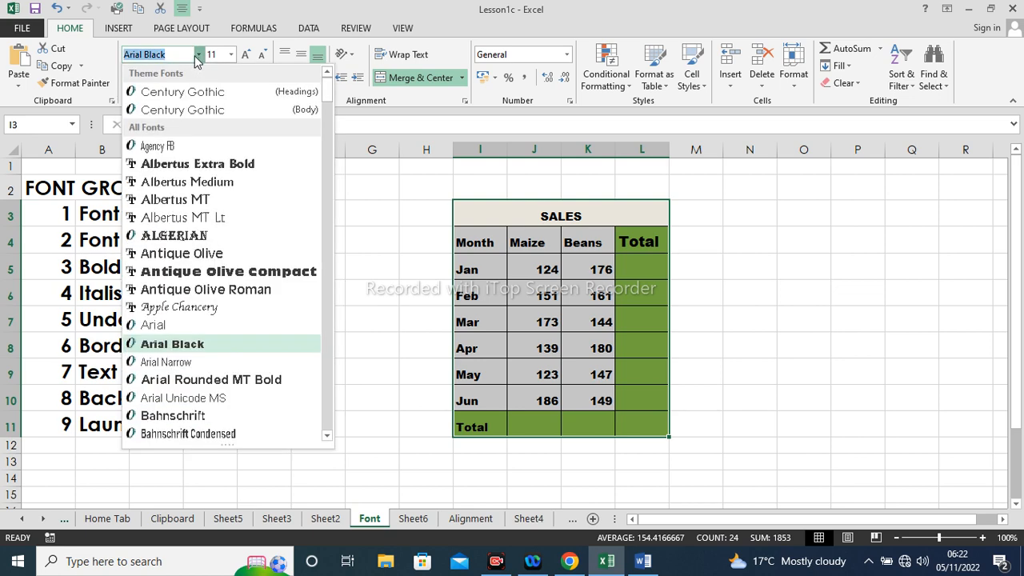
{"action": "type", "text": "Times"}
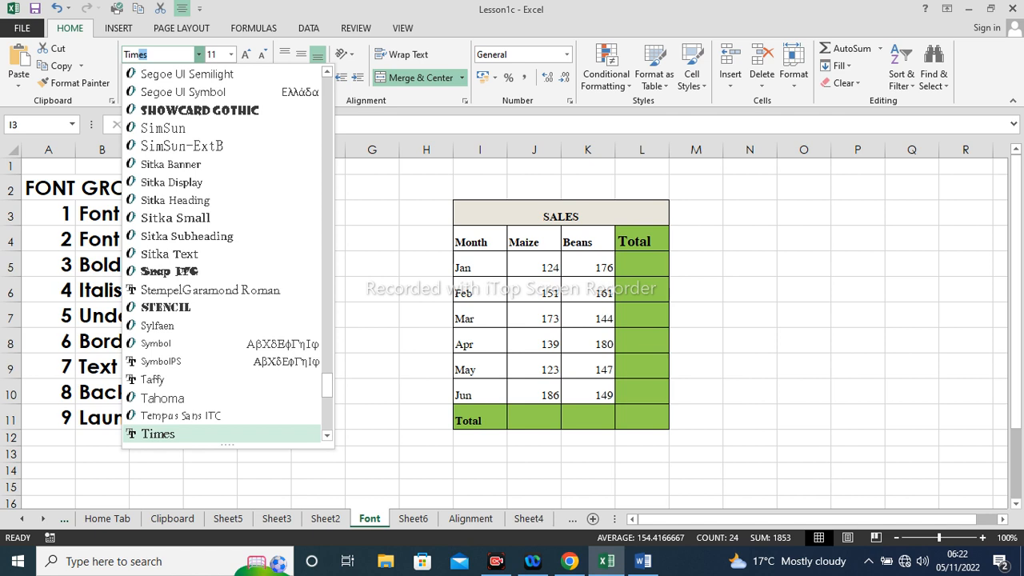
{"action": "key", "text": "Return"}
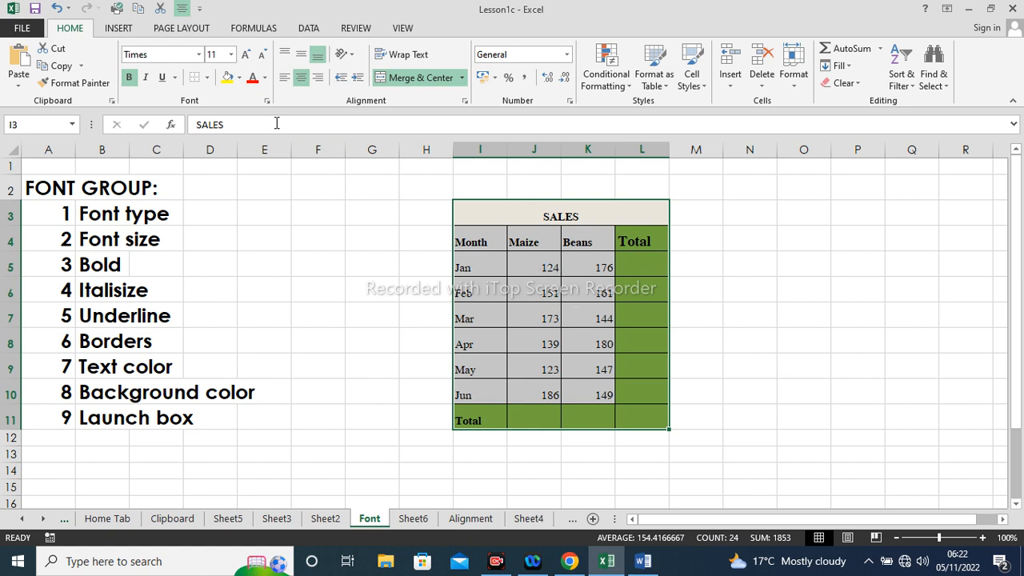
Step: Try font sizes 22 and 12 on the SALES table, and set it to 14
{"action": "left_click", "coordinate": [232, 54]}
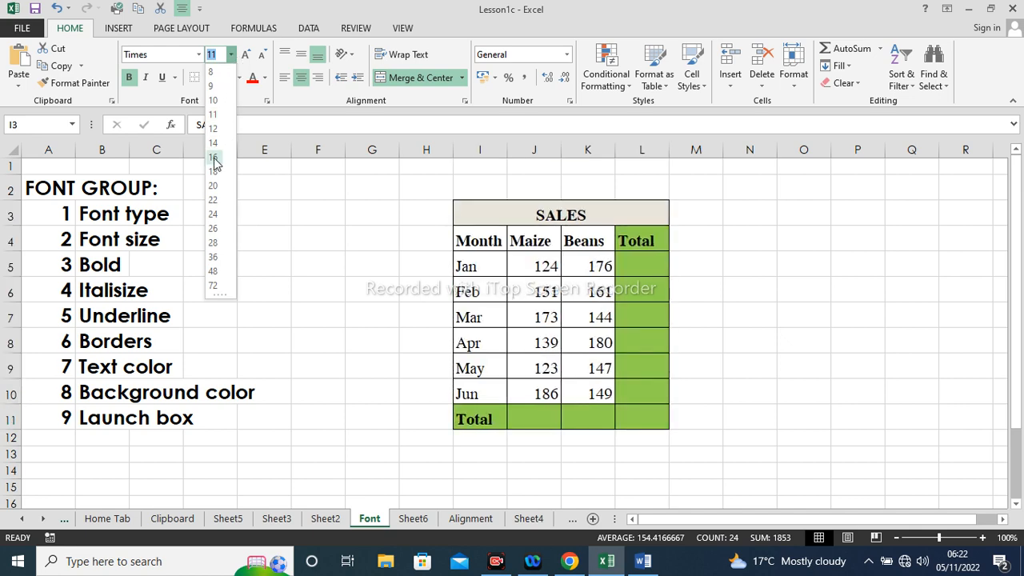
{"action": "left_click", "coordinate": [214, 199]}
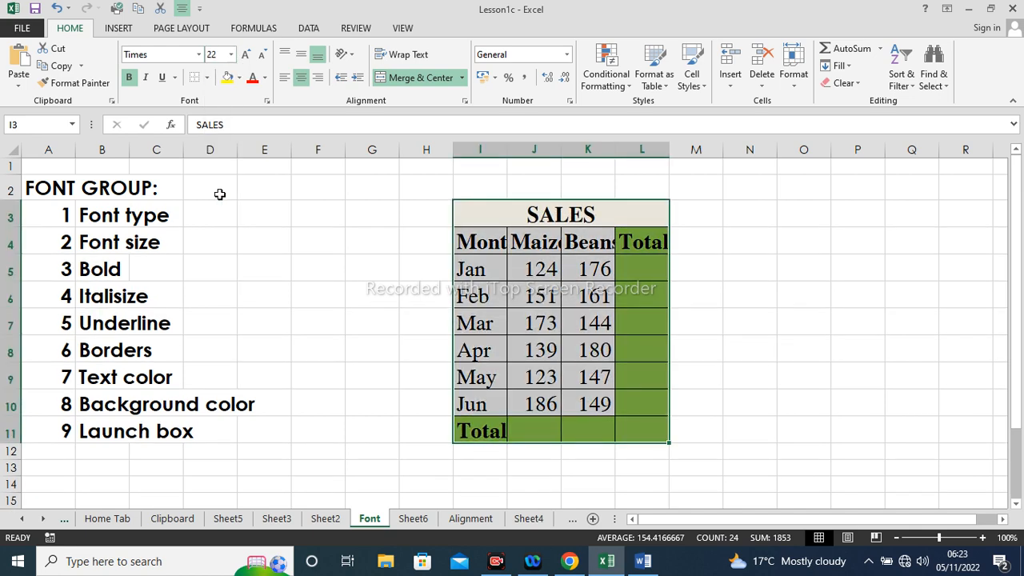
{"action": "left_click", "coordinate": [231, 54]}
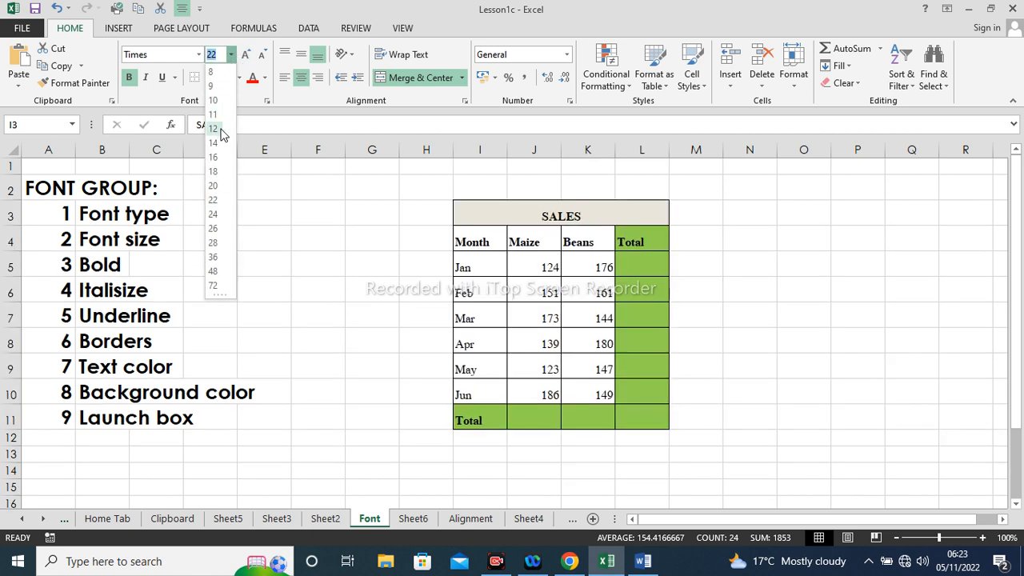
{"action": "left_click", "coordinate": [221, 135]}
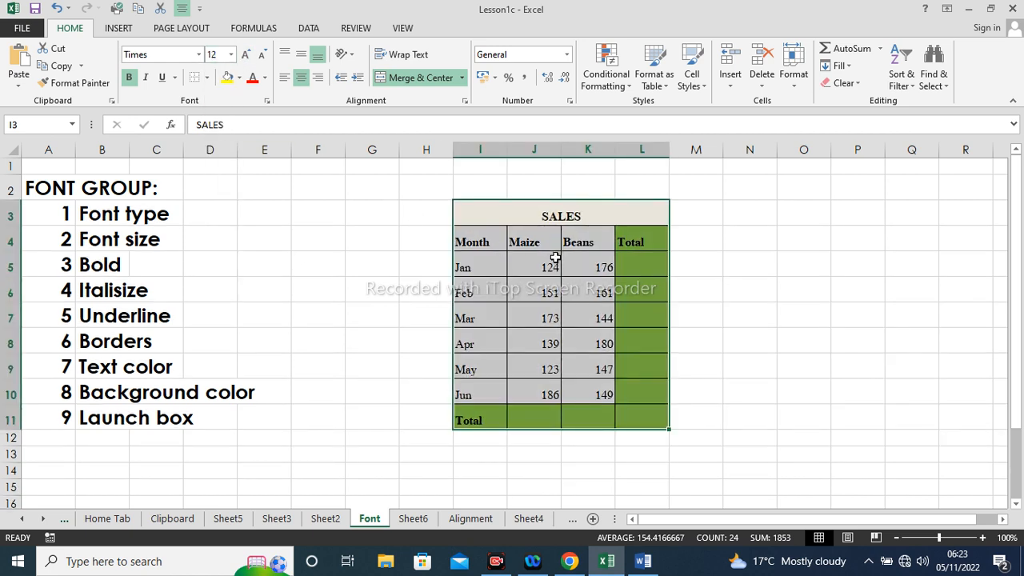
{"action": "left_click", "coordinate": [230, 55]}
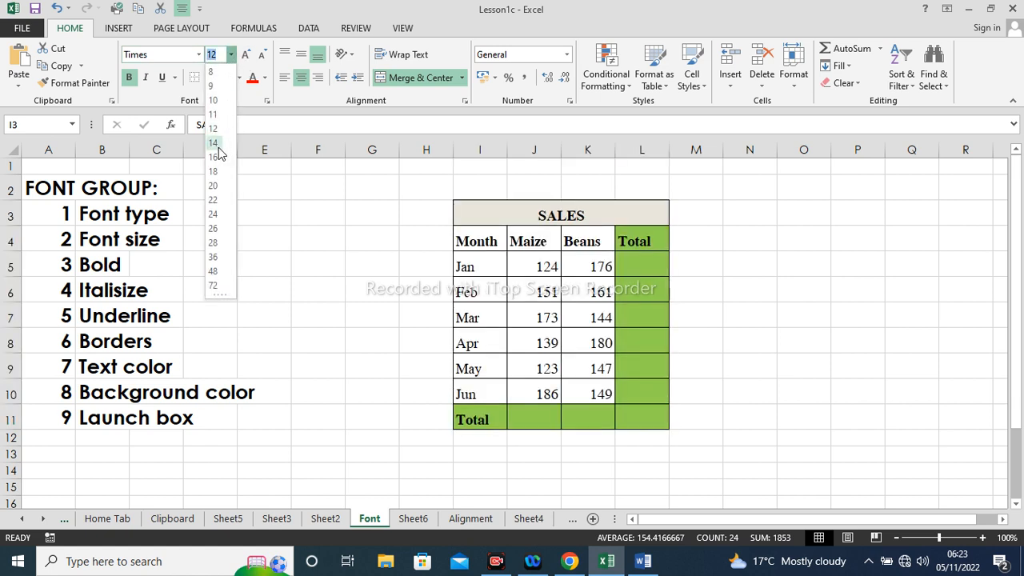
{"action": "left_click", "coordinate": [214, 143]}
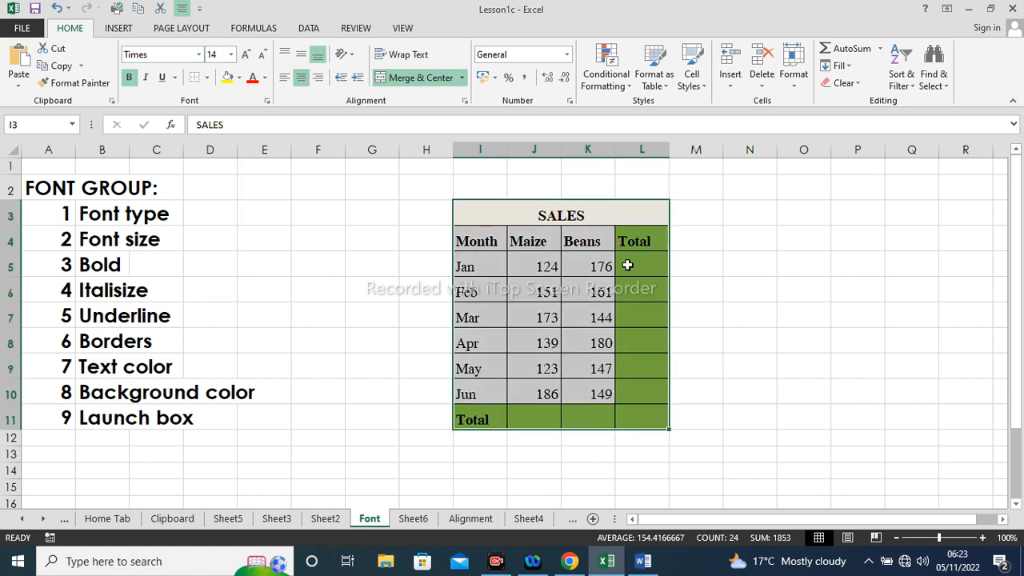
Step: Increase the SALES table's font size in increments to 20, and decrease it back to 14
{"action": "left_click", "coordinate": [247, 57]}
{"action": "left_click", "coordinate": [247, 57]}
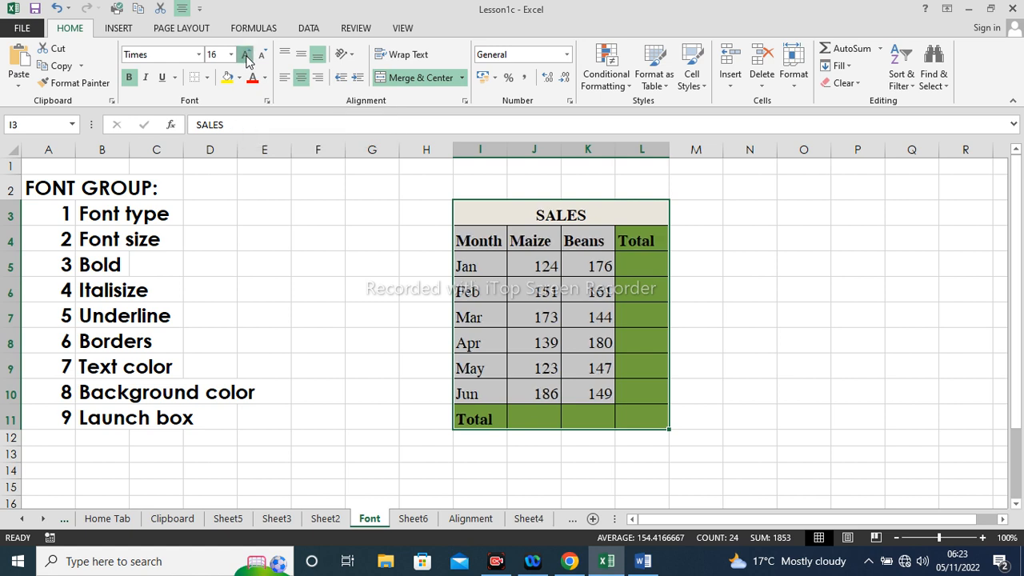
{"action": "left_click", "coordinate": [246, 57]}
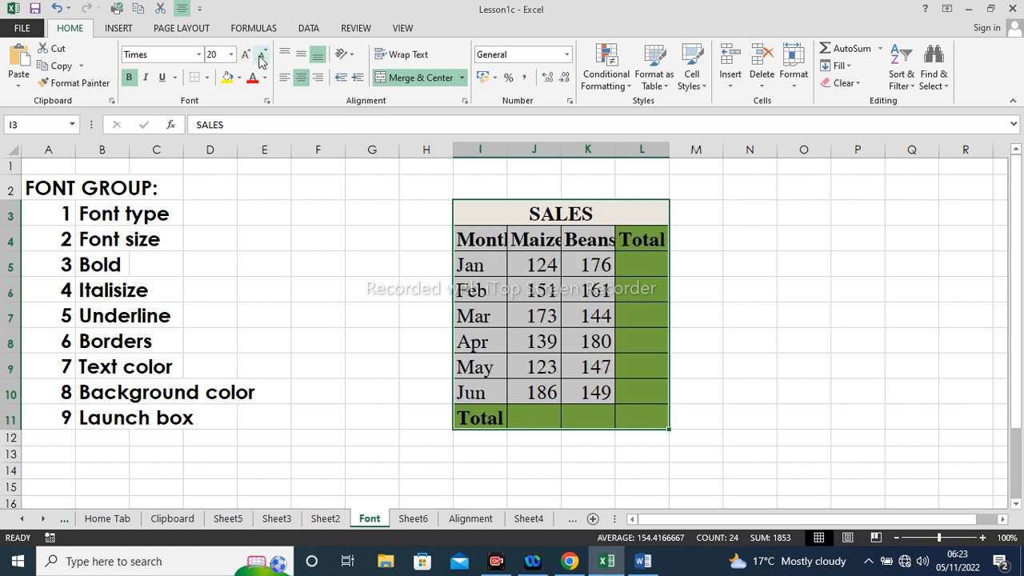
{"action": "left_click", "coordinate": [263, 57]}
{"action": "left_click", "coordinate": [263, 57]}
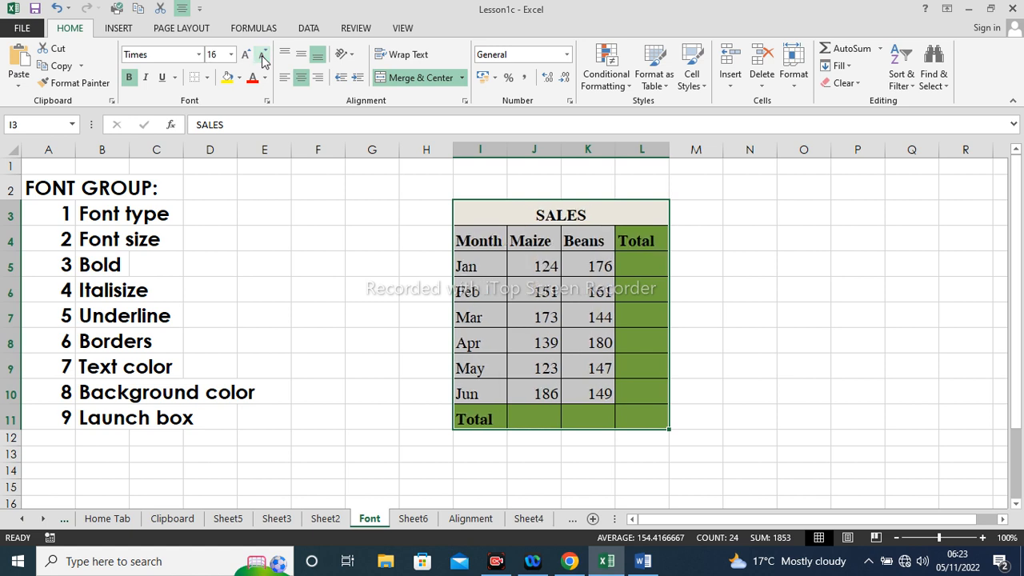
{"action": "left_click", "coordinate": [263, 57]}
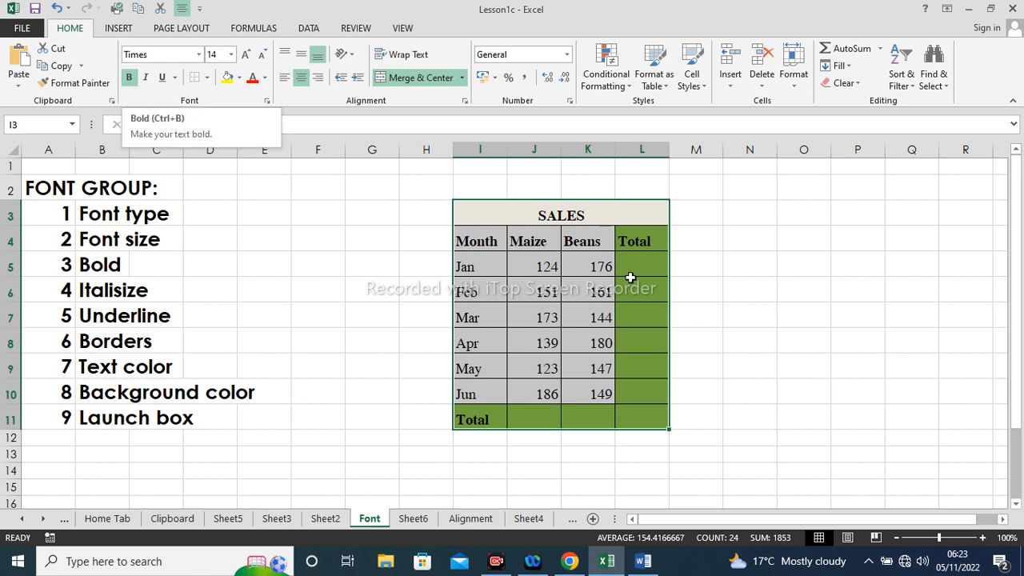
Step: Reselect the whole SALES table and toggle bold off and on, ending with all its text bold
{"action": "left_click", "coordinate": [763, 272]}
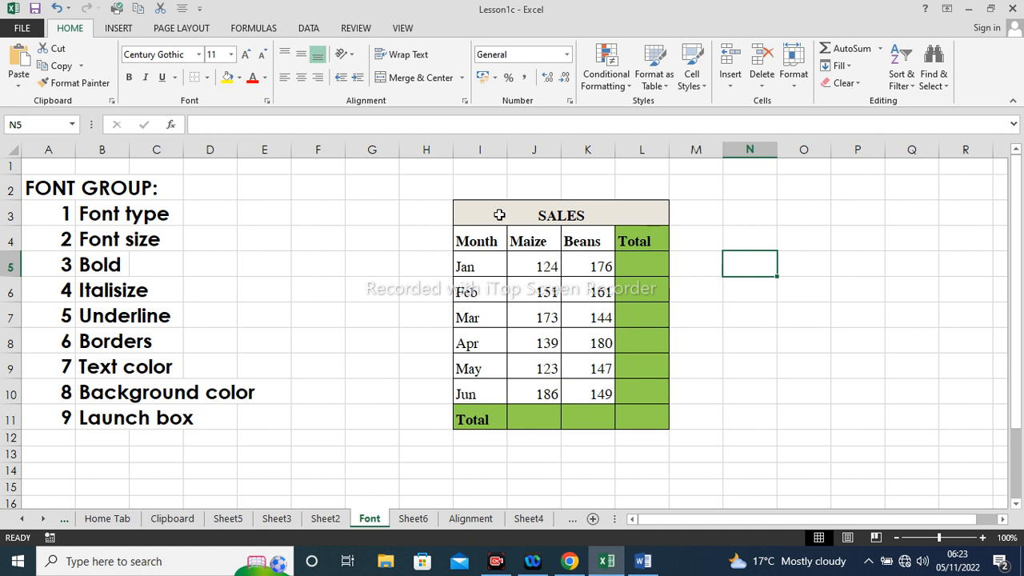
{"action": "left_click_drag", "start_coordinate": [468, 206], "coordinate": [575, 419]}
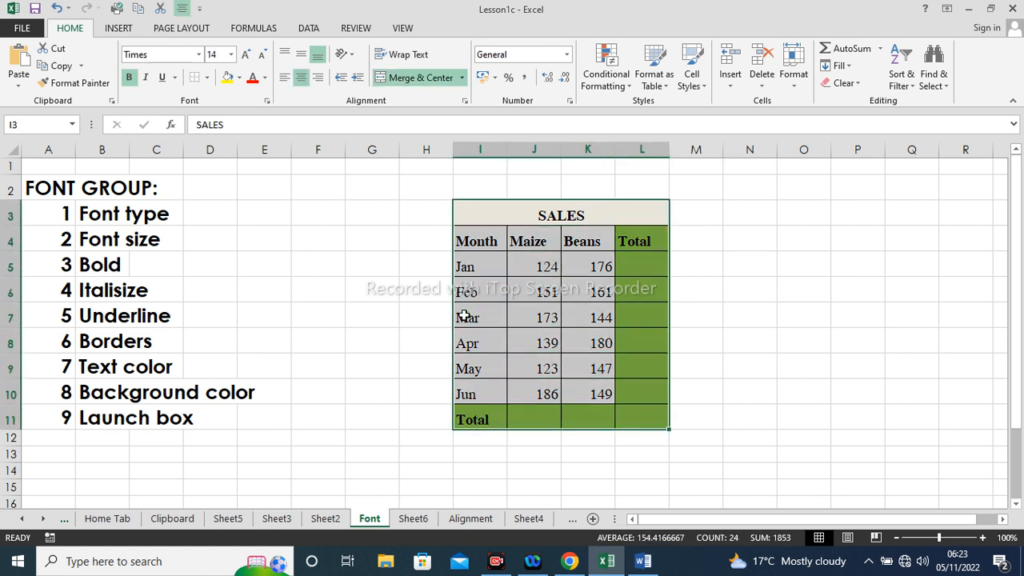
{"action": "left_click", "coordinate": [129, 80]}
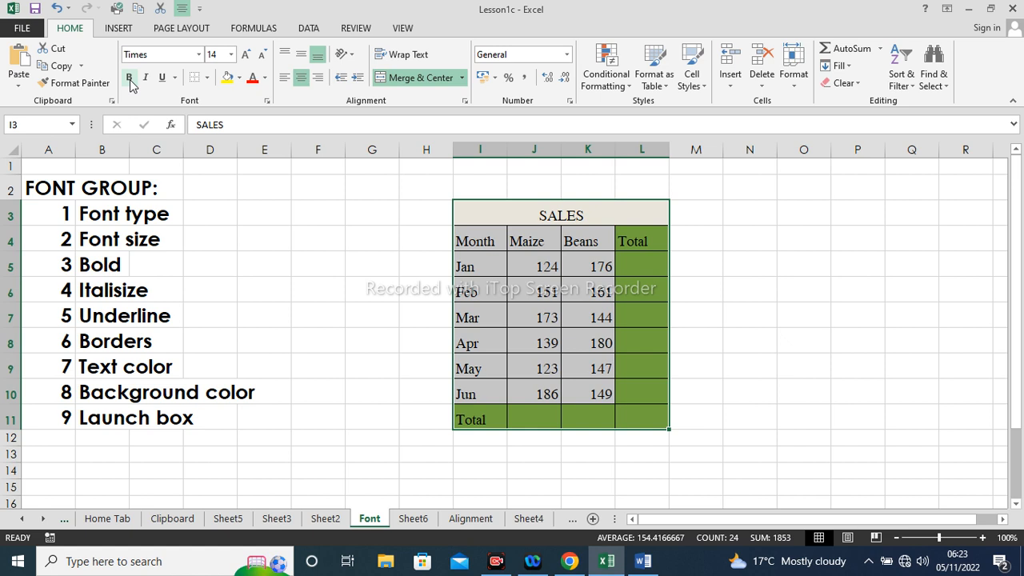
{"action": "left_click", "coordinate": [129, 78]}
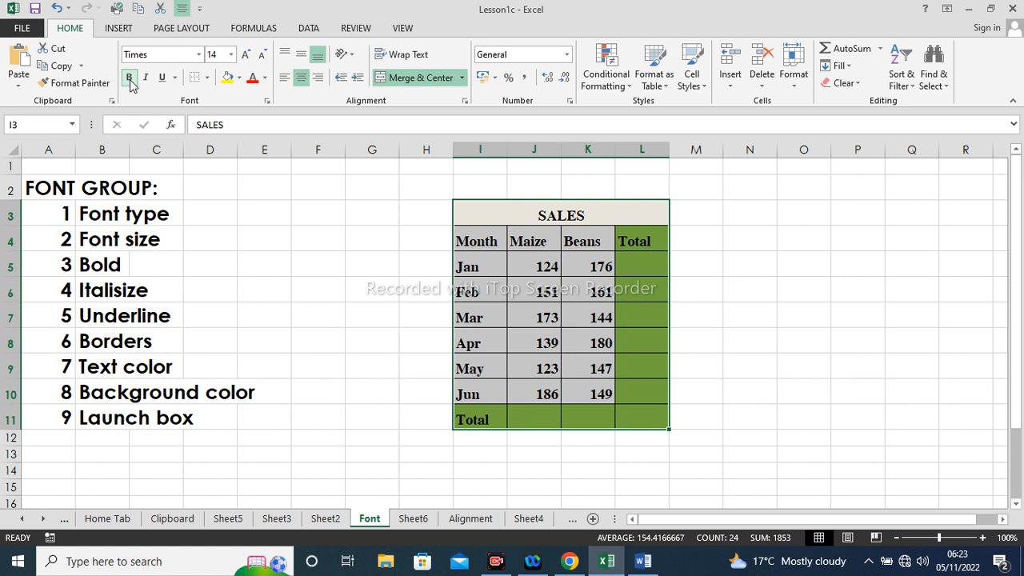
{"action": "left_click", "coordinate": [129, 79]}
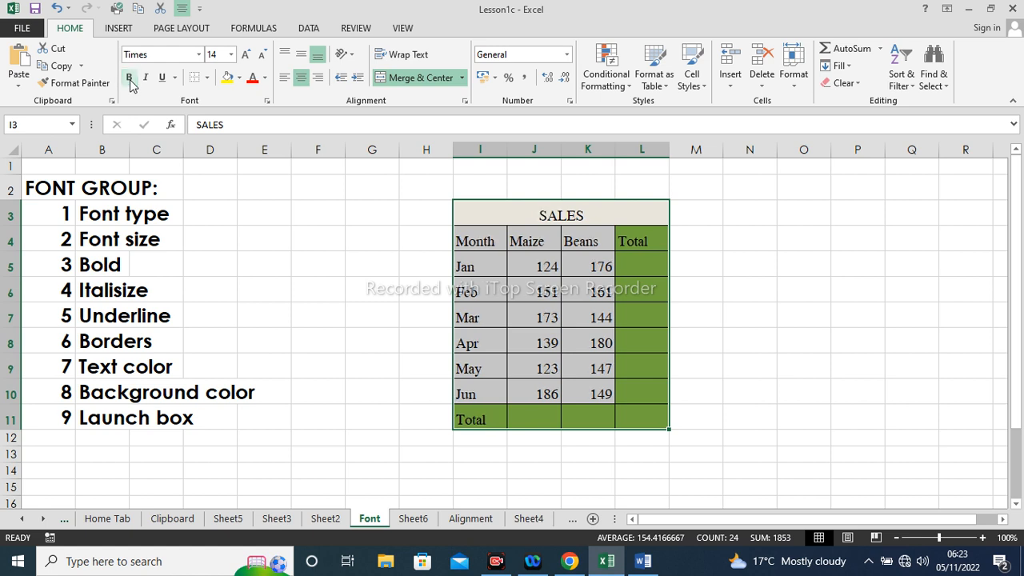
{"action": "left_click", "coordinate": [129, 79]}
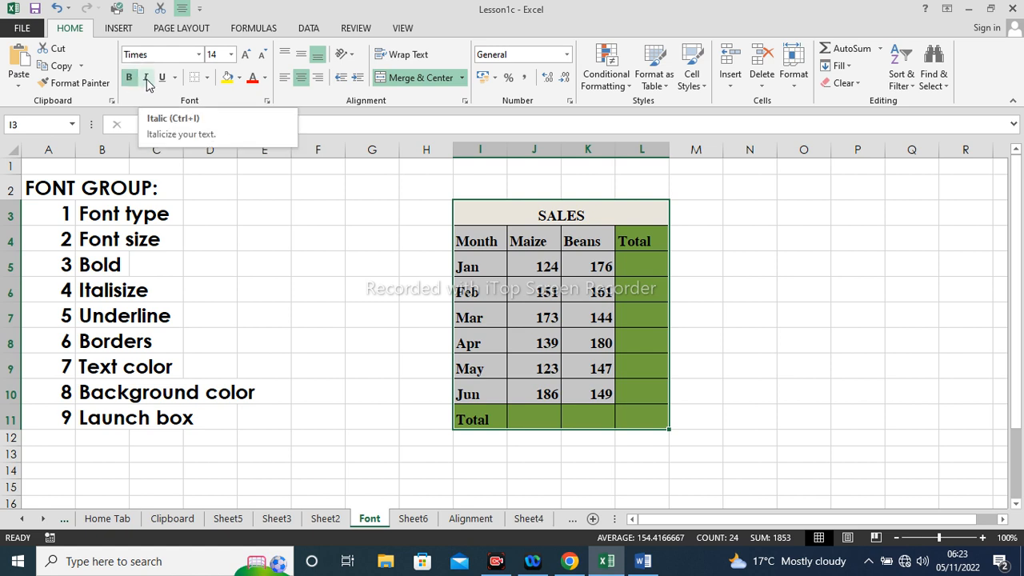
Step: Italicize and underline the SALES table's text, changing the underline style to Double Underline
{"action": "left_click", "coordinate": [147, 80]}
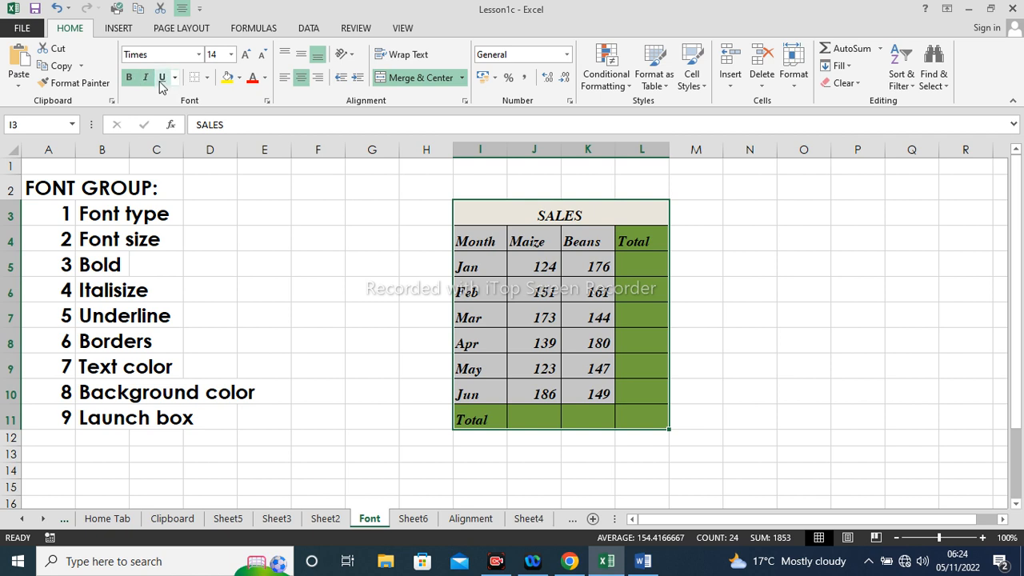
{"action": "left_click", "coordinate": [163, 80]}
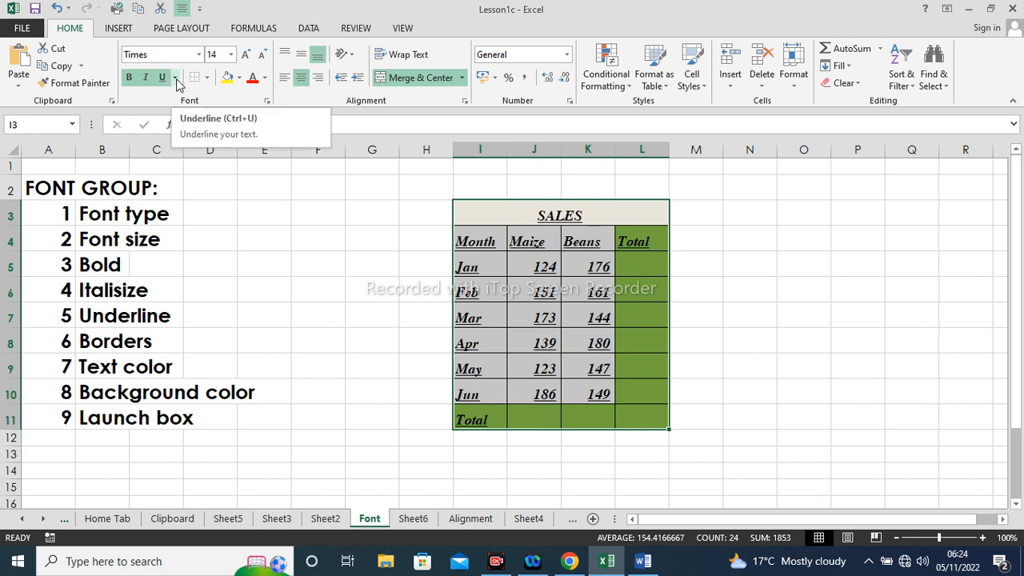
{"action": "left_click", "coordinate": [176, 78]}
{"action": "left_click", "coordinate": [208, 115]}
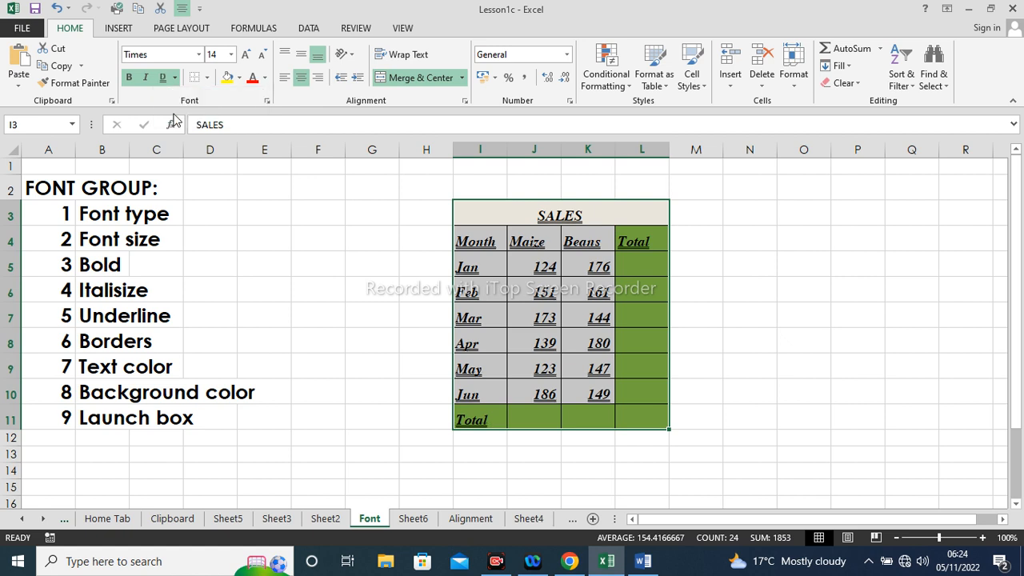
{"action": "left_click", "coordinate": [174, 78]}
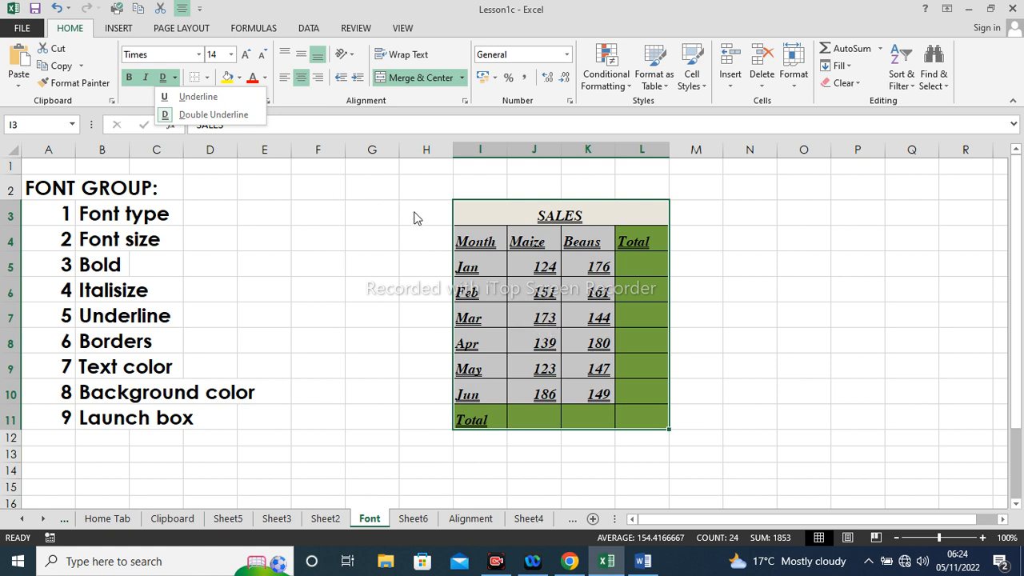
{"action": "left_click", "coordinate": [798, 336]}
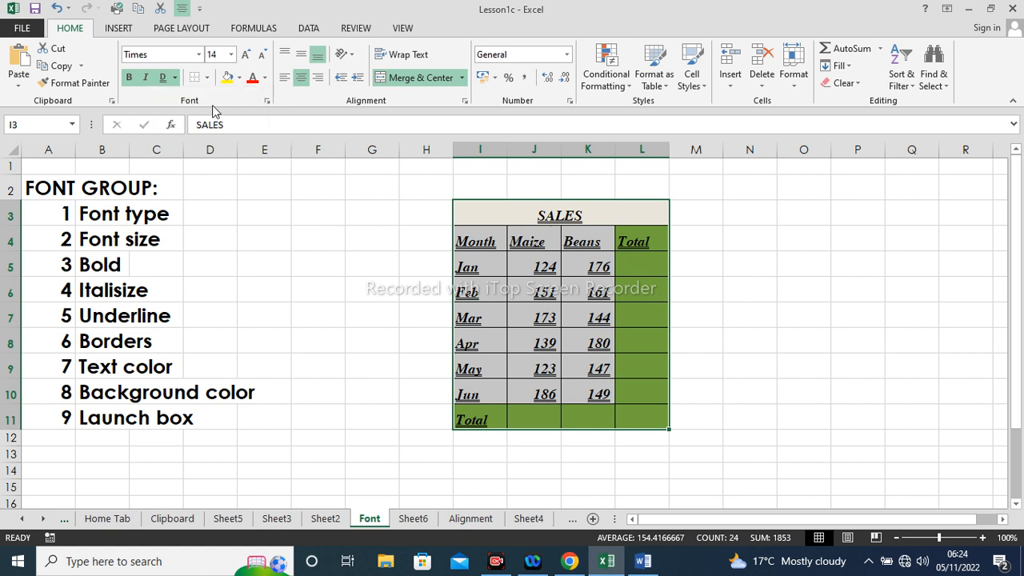
Step: Reselect the whole SALES table and clear all its formatting while keeping the data
{"action": "left_click", "coordinate": [693, 281]}
{"action": "left_click_drag", "start_coordinate": [491, 211], "coordinate": [600, 418]}
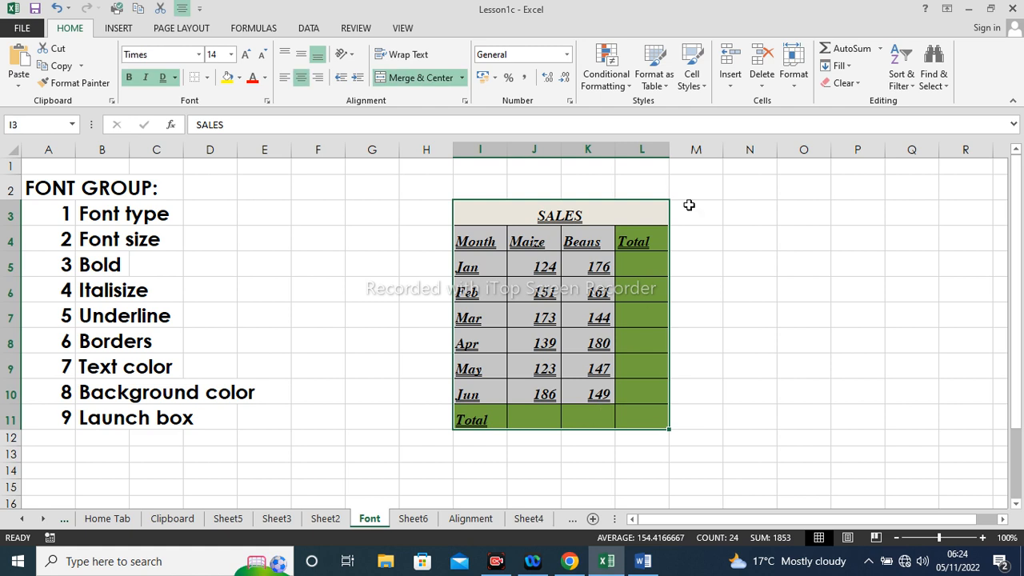
{"action": "left_click", "coordinate": [859, 84]}
{"action": "left_click", "coordinate": [867, 120]}
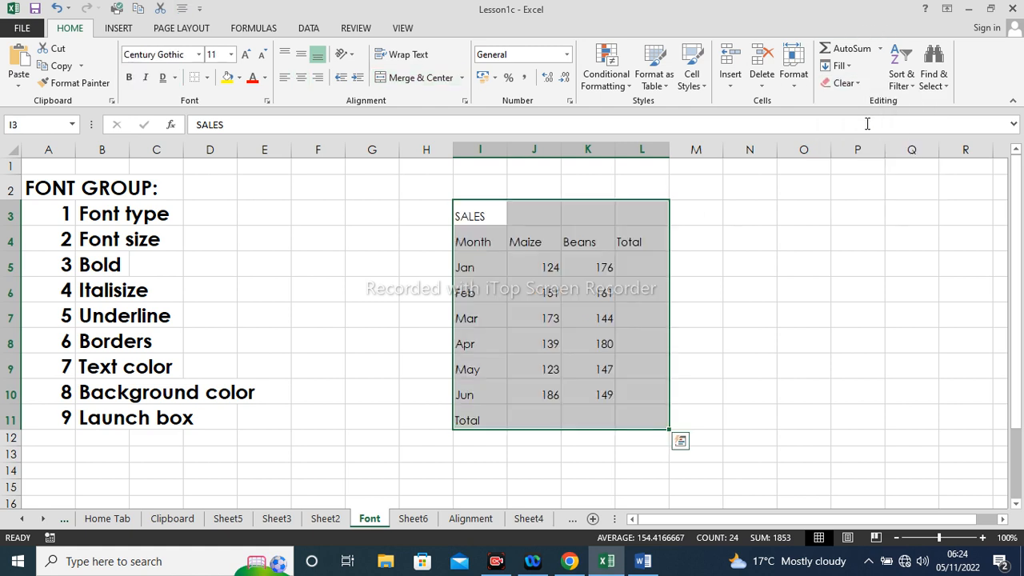
{"action": "left_click", "coordinate": [733, 271]}
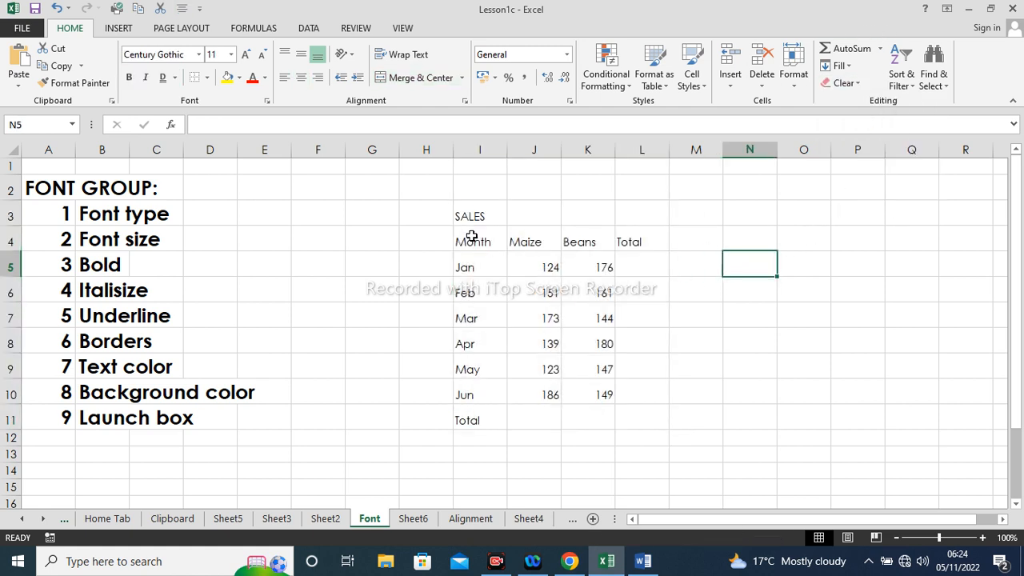
Step: Apply a Bottom Border and a Top Border to the whole SALES table
{"action": "left_click_drag", "start_coordinate": [470, 219], "coordinate": [622, 412]}
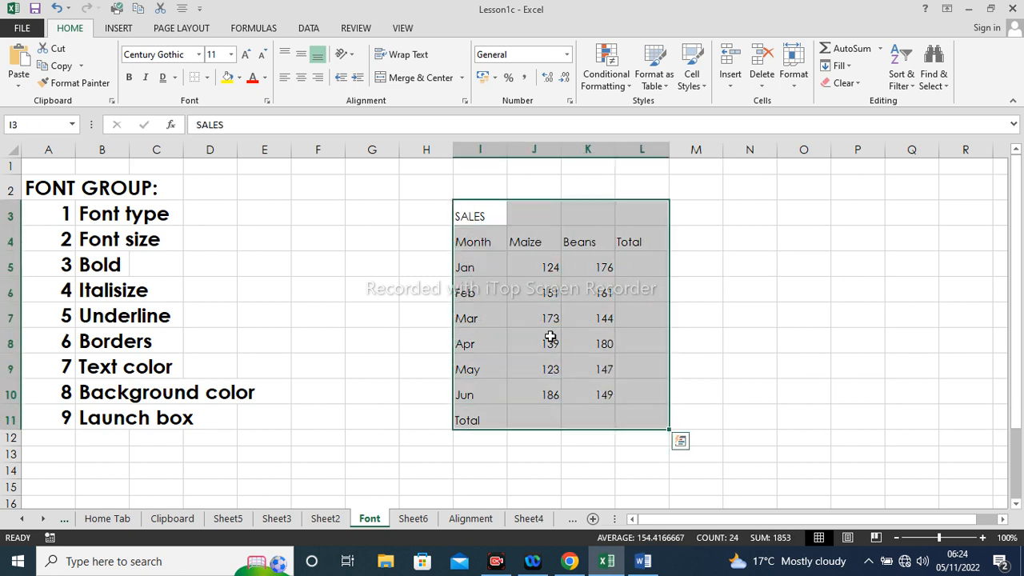
{"action": "left_click", "coordinate": [205, 78]}
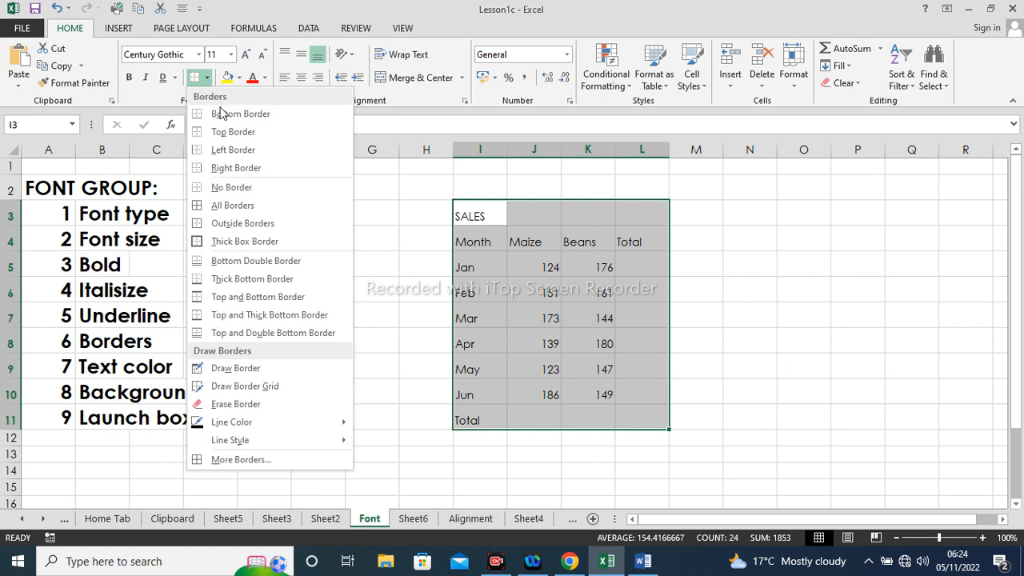
{"action": "left_click", "coordinate": [223, 114]}
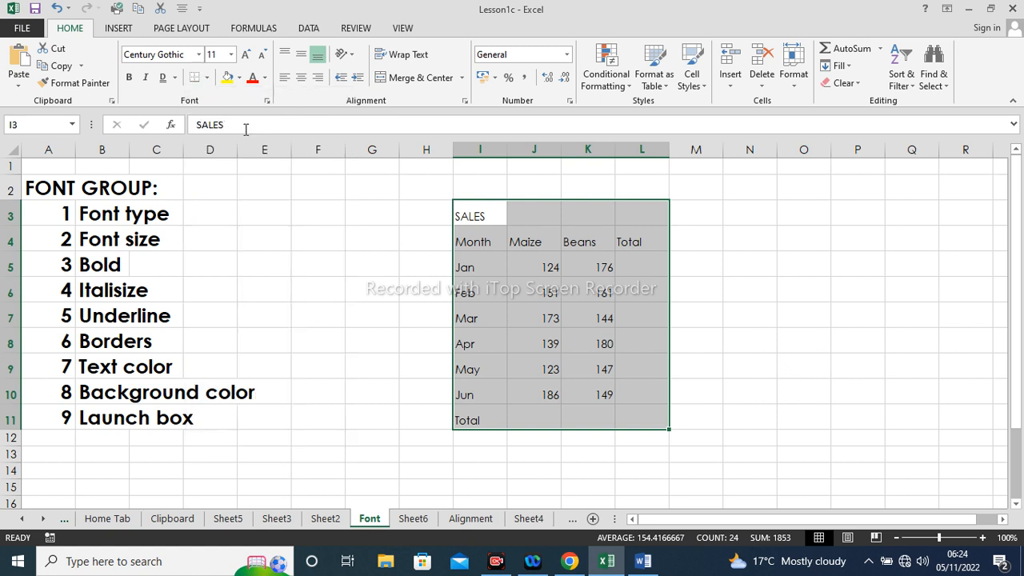
{"action": "left_click", "coordinate": [840, 304]}
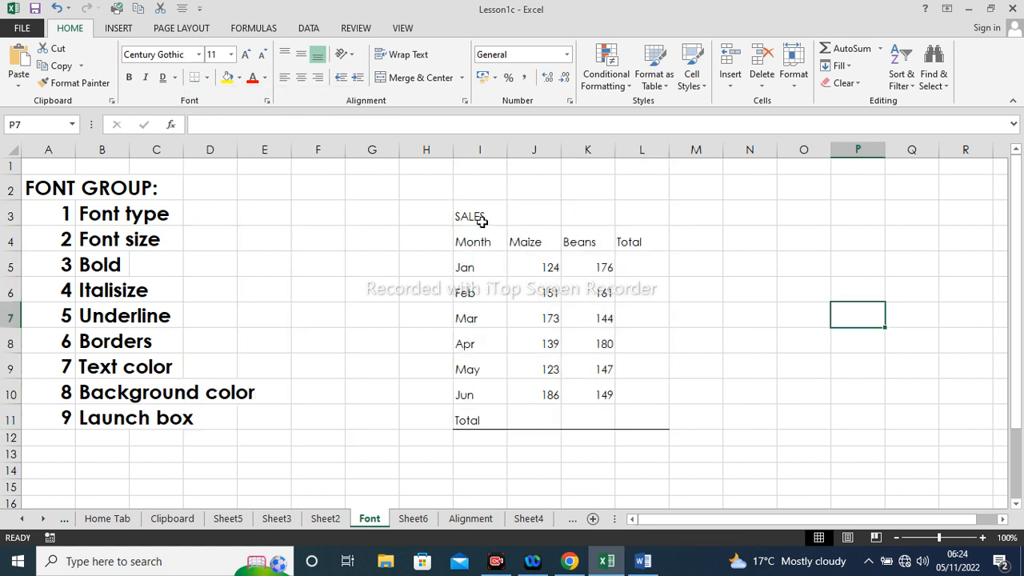
{"action": "left_click_drag", "start_coordinate": [478, 217], "coordinate": [640, 422]}
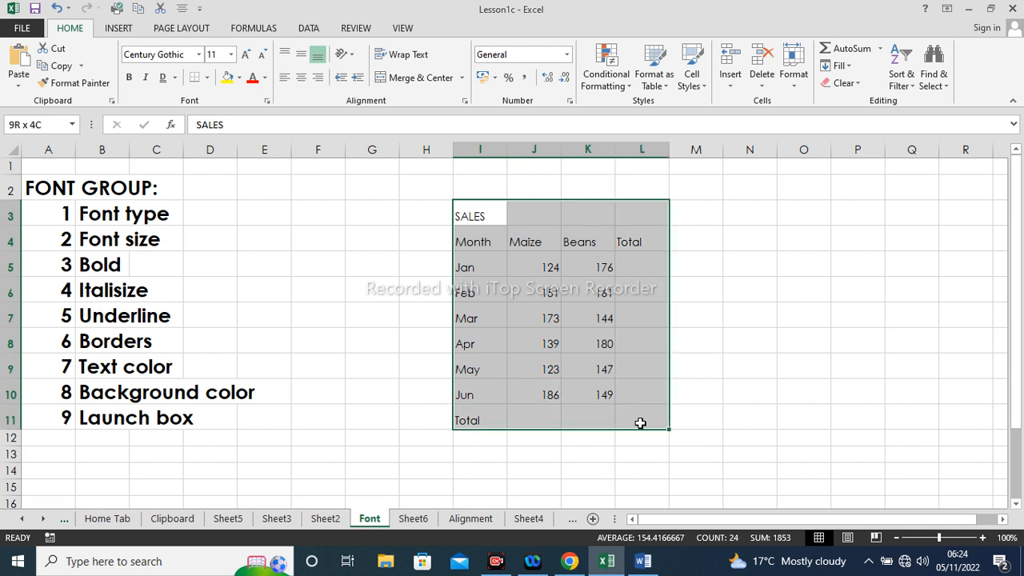
{"action": "left_click", "coordinate": [208, 78]}
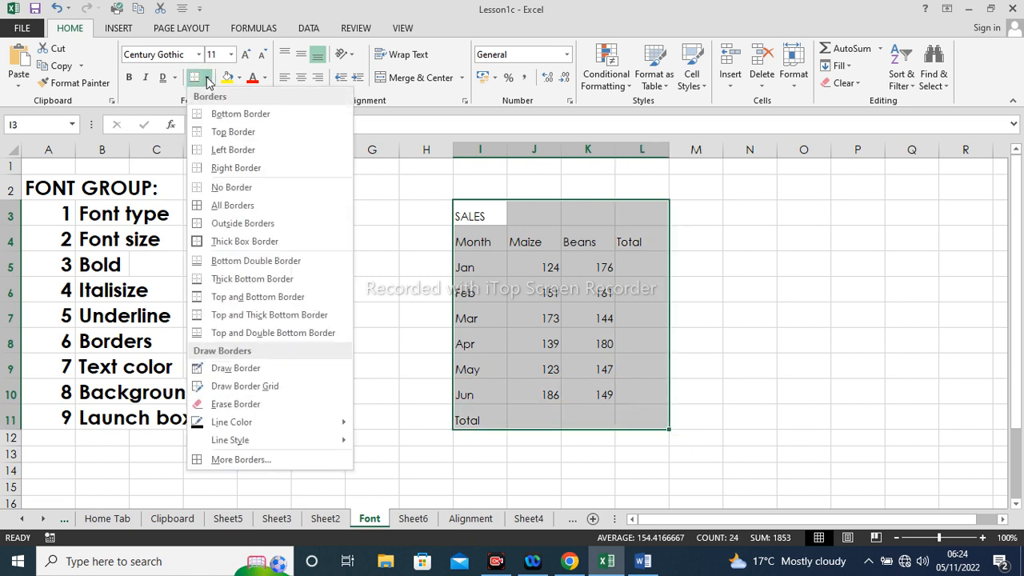
{"action": "left_click", "coordinate": [207, 133]}
{"action": "left_click", "coordinate": [763, 268]}
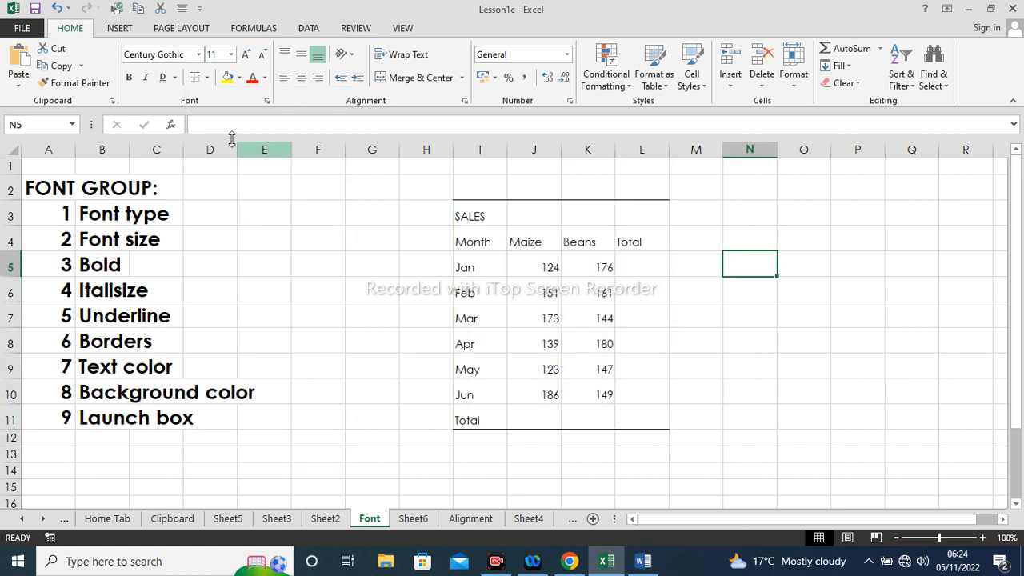
Step: Draw borders by hand down the left and right sides of the SALES table, and leave border drawing
{"action": "left_click_drag", "start_coordinate": [491, 213], "coordinate": [634, 422]}
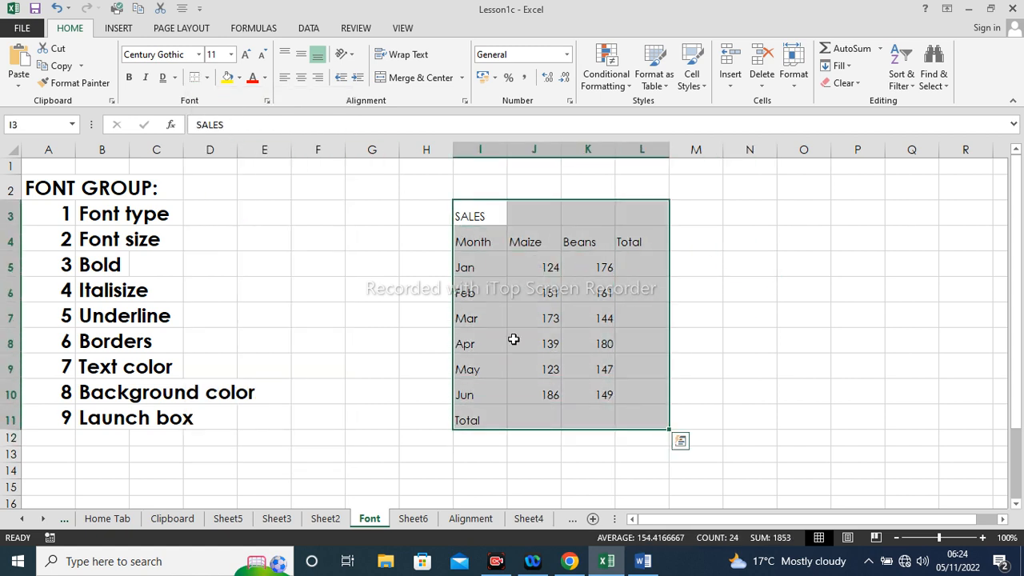
{"action": "left_click", "coordinate": [206, 77]}
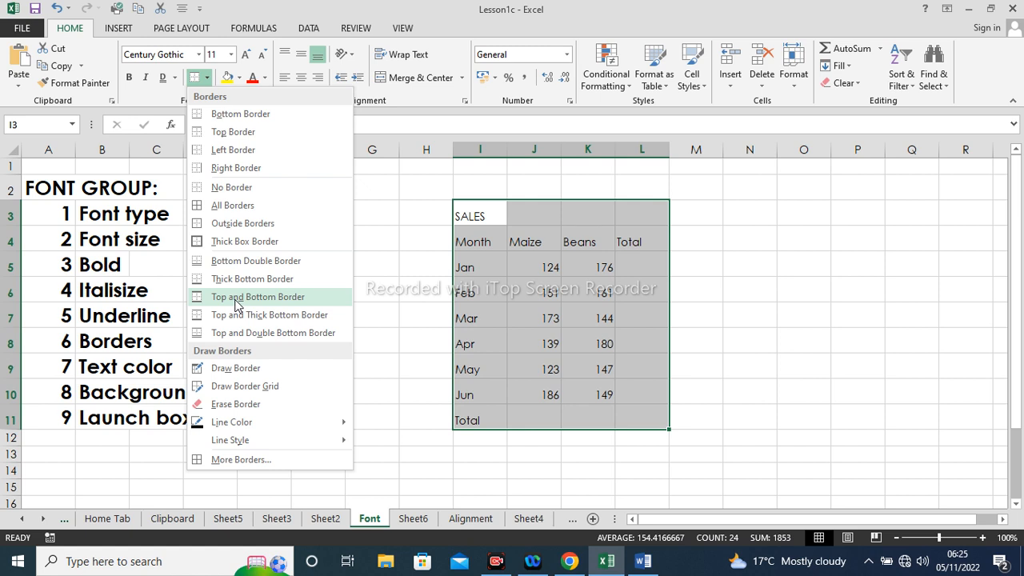
{"action": "left_click", "coordinate": [244, 371]}
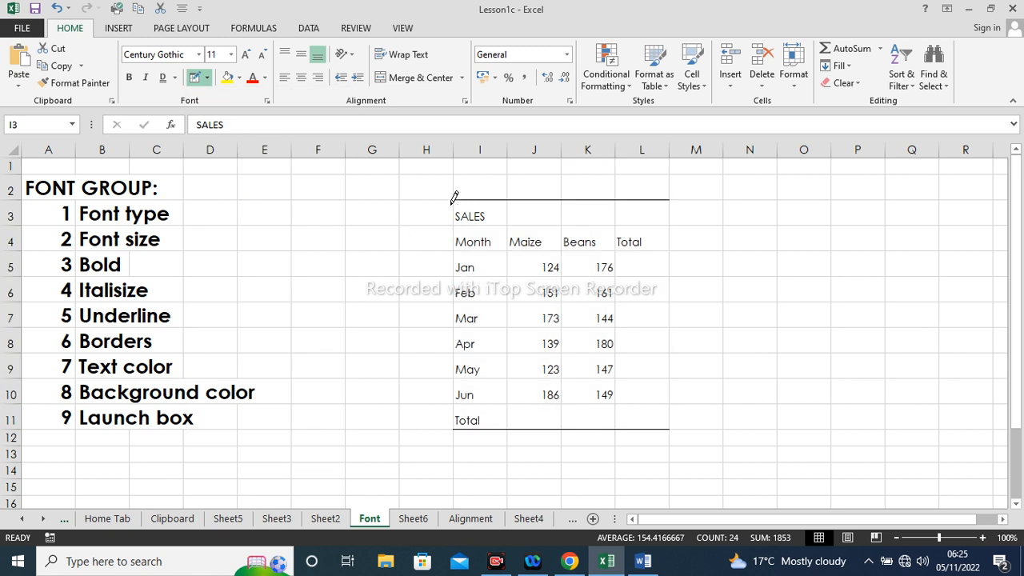
{"action": "left_click_drag", "start_coordinate": [456, 195], "coordinate": [468, 400]}
{"action": "left_click_drag", "start_coordinate": [670, 197], "coordinate": [680, 412]}
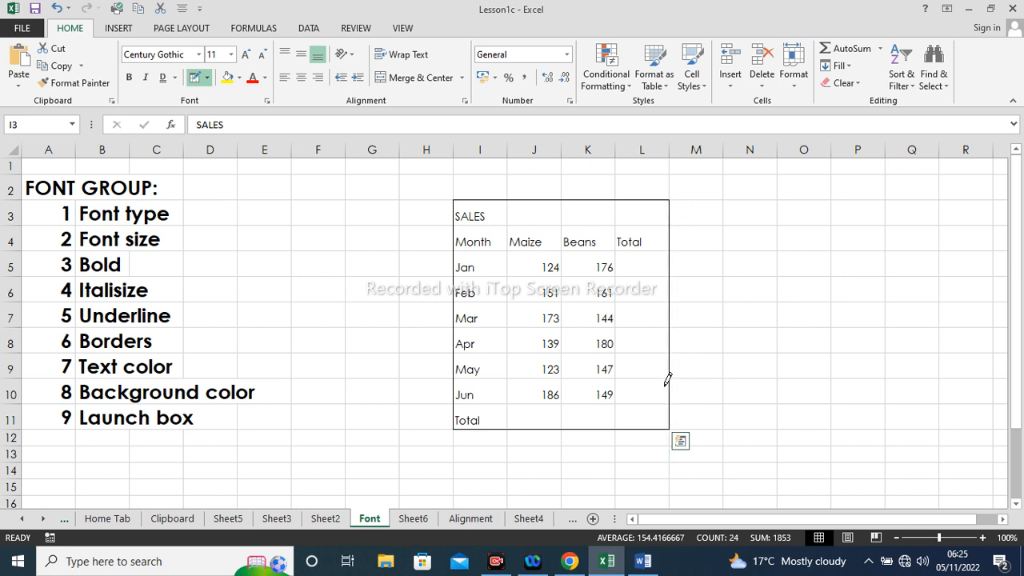
{"action": "left_click", "coordinate": [679, 379]}
{"action": "key", "text": "Escape"}
{"action": "left_click", "coordinate": [679, 384]}
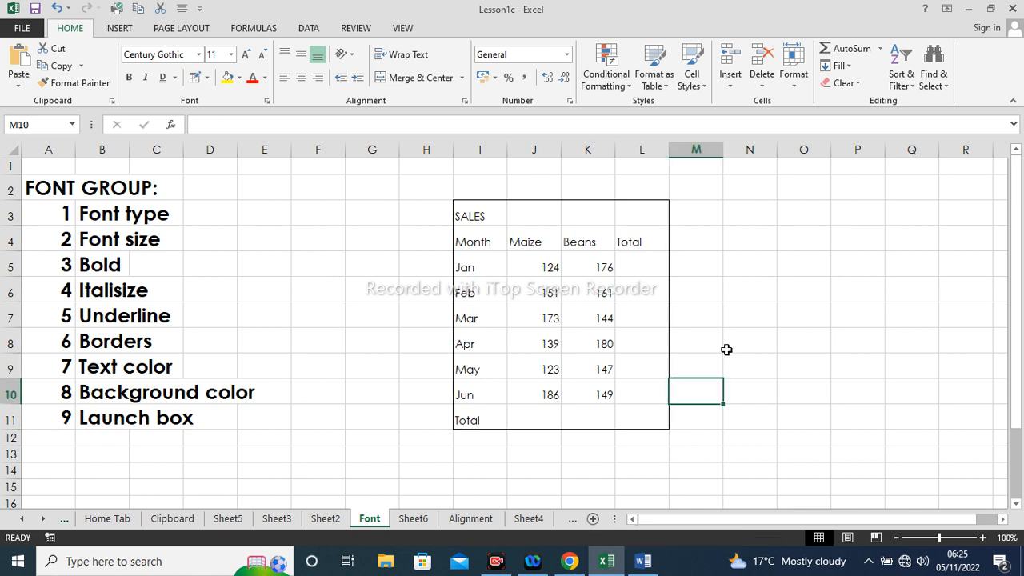
{"action": "left_click", "coordinate": [726, 349]}
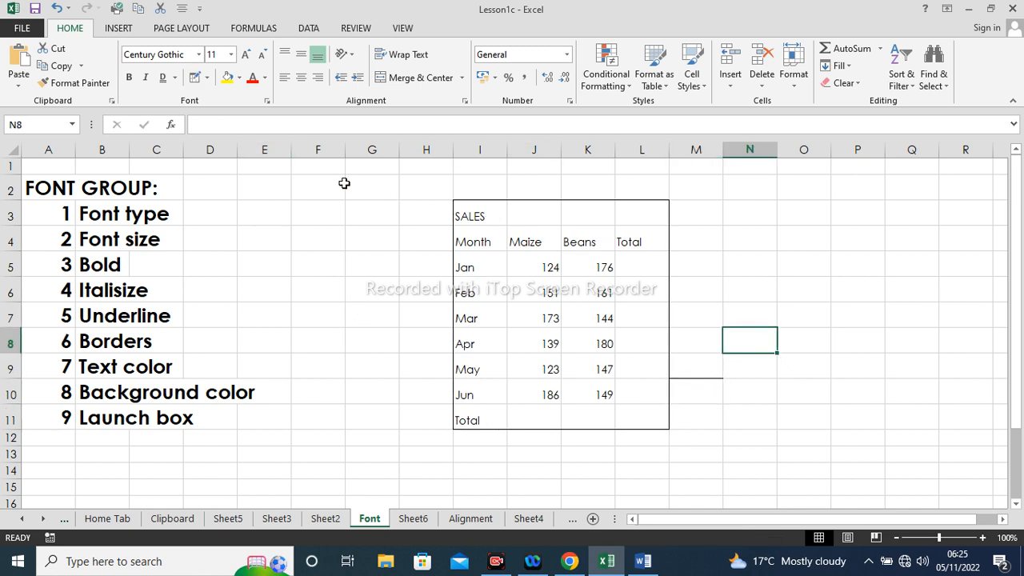
Step: Erase the SALES table's top border above columns J, K and L with the Erase Border tool
{"action": "left_click", "coordinate": [207, 78]}
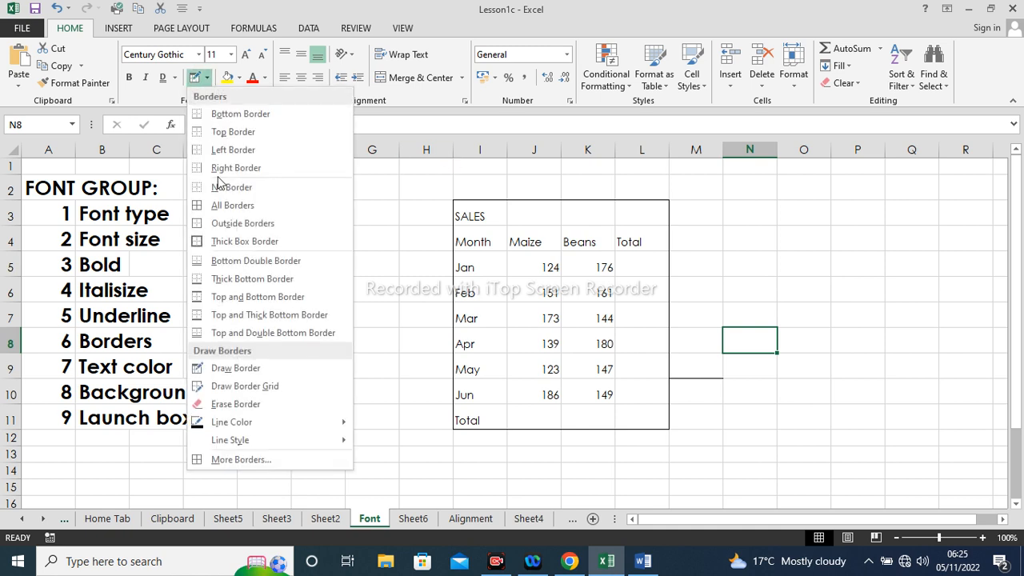
{"action": "left_click", "coordinate": [236, 404]}
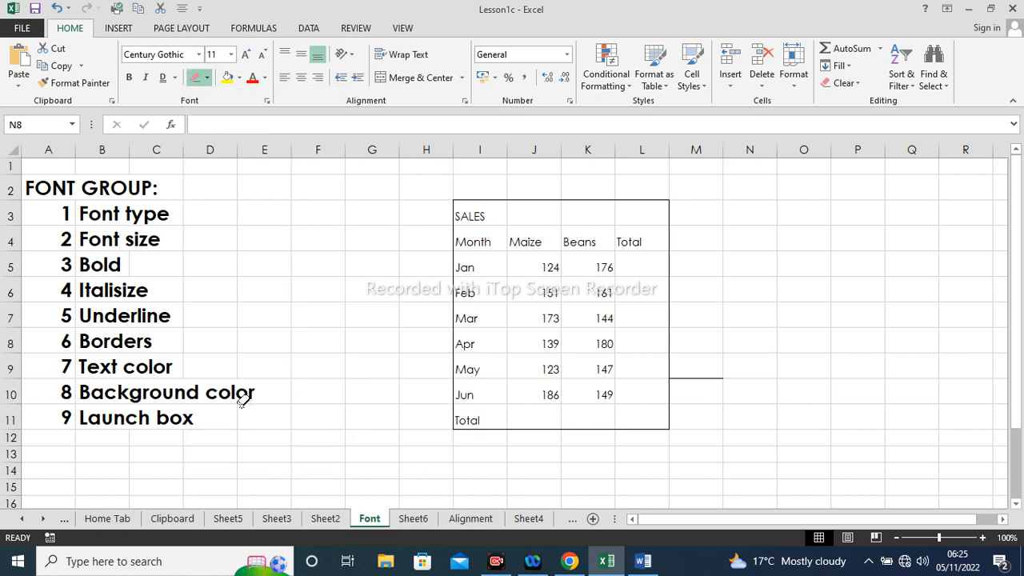
{"action": "left_click", "coordinate": [534, 199]}
{"action": "left_click", "coordinate": [588, 199]}
{"action": "left_click", "coordinate": [619, 199]}
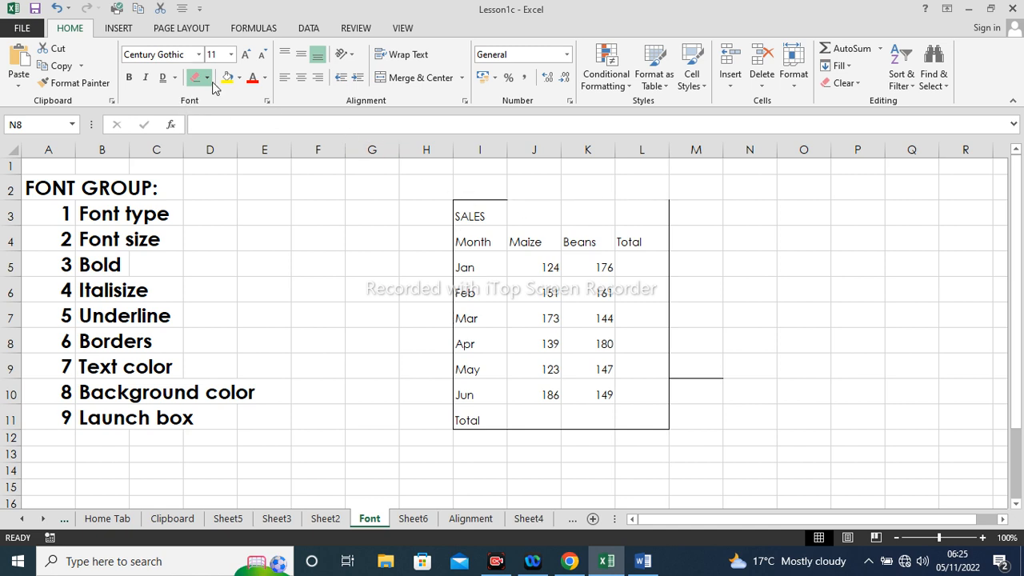
Step: Look at the line color and line style choices available for borders
{"action": "left_click", "coordinate": [207, 77]}
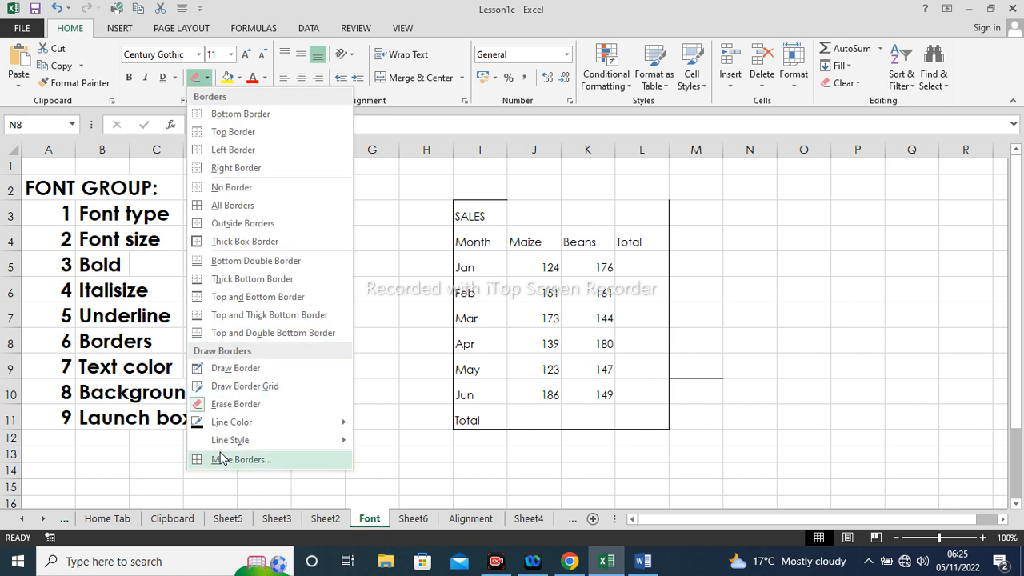
{"action": "mouse_move", "coordinate": [238, 429]}
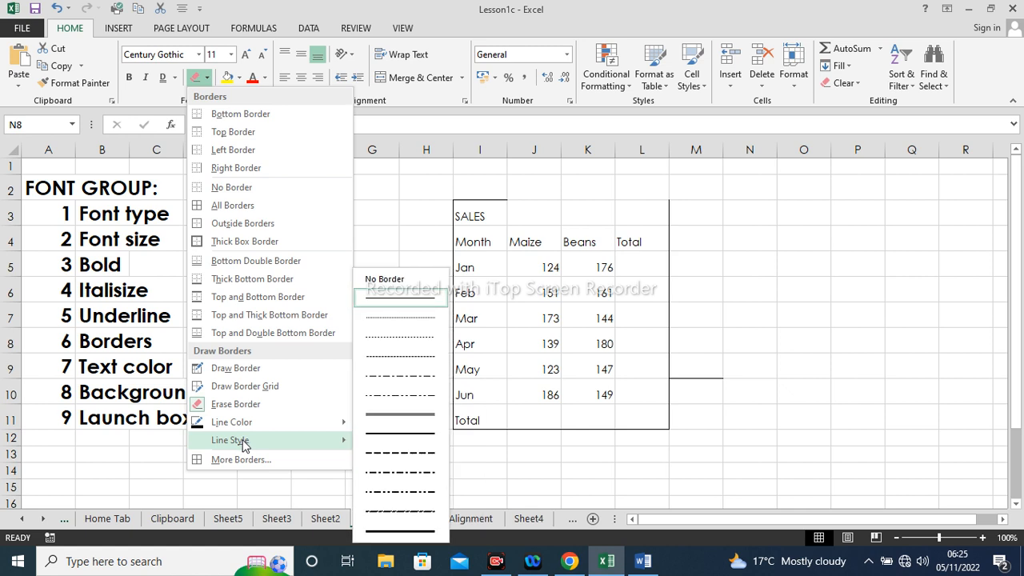
{"action": "left_click", "coordinate": [746, 340]}
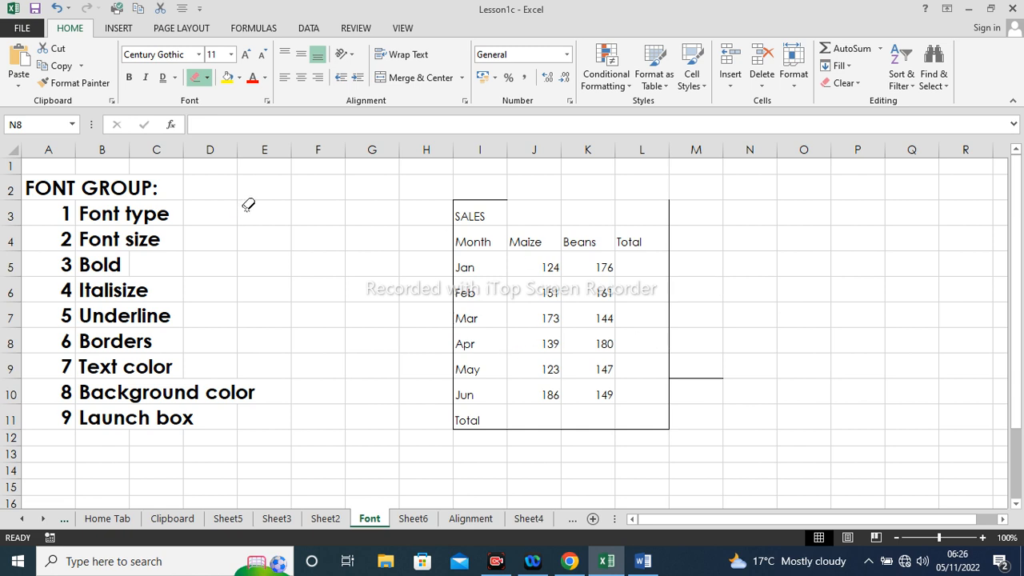
Step: Apply a Right Border to cell N8
{"action": "left_click", "coordinate": [208, 78]}
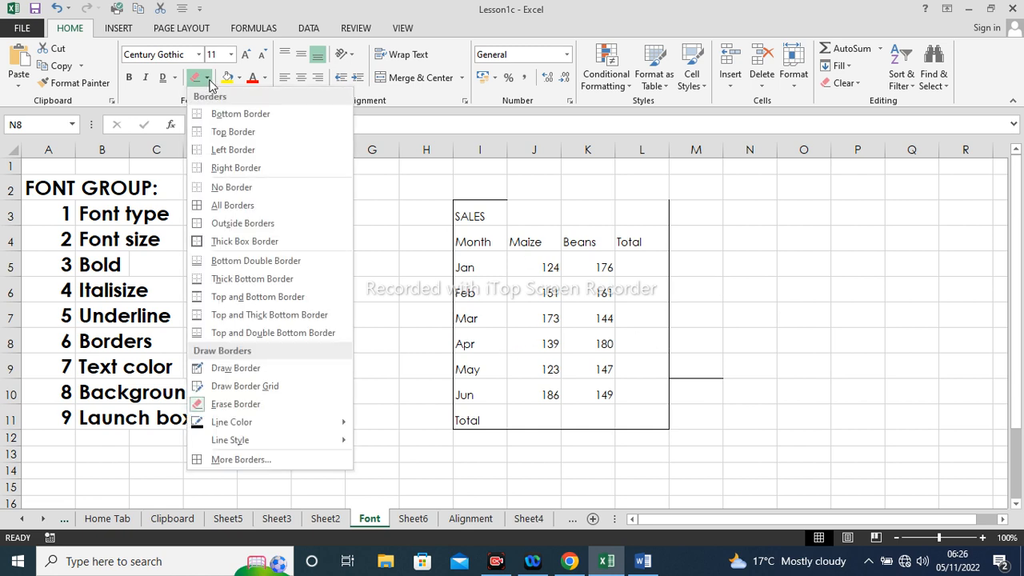
{"action": "left_click", "coordinate": [207, 165]}
{"action": "left_click", "coordinate": [415, 239]}
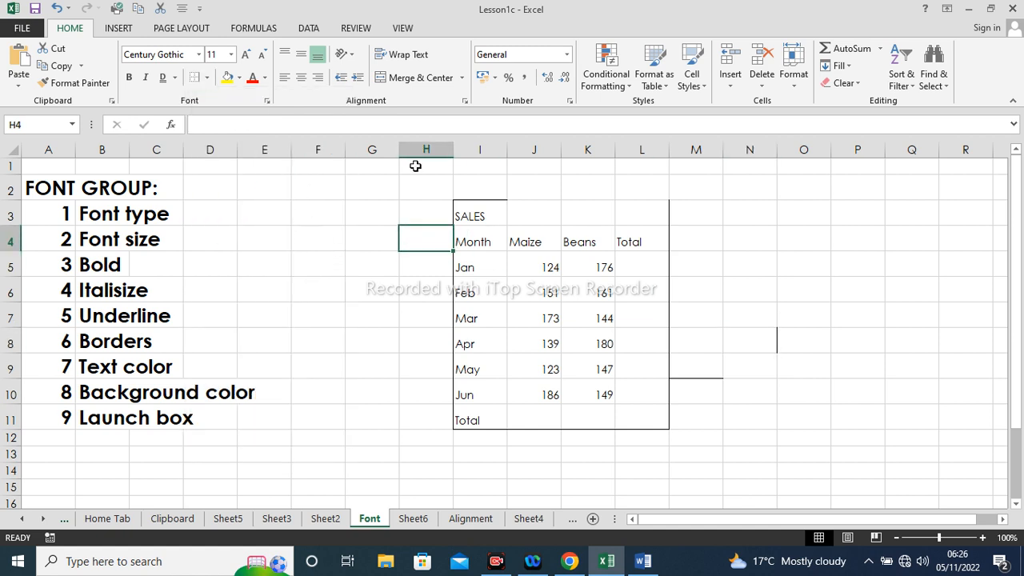
Step: Select the whole SALES table and change its text color to the standard light blue
{"action": "left_click", "coordinate": [504, 221]}
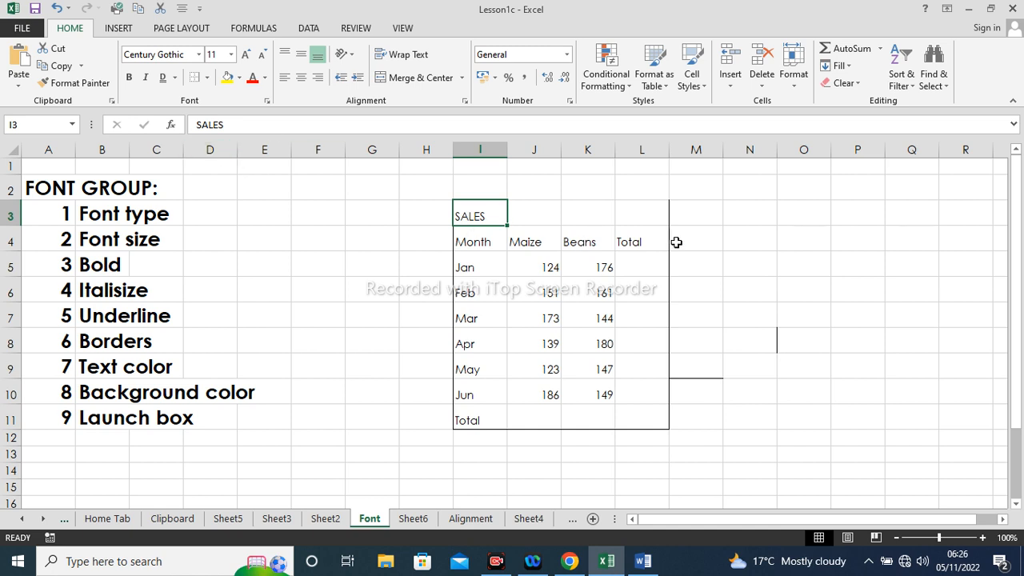
{"action": "left_click", "coordinate": [265, 79]}
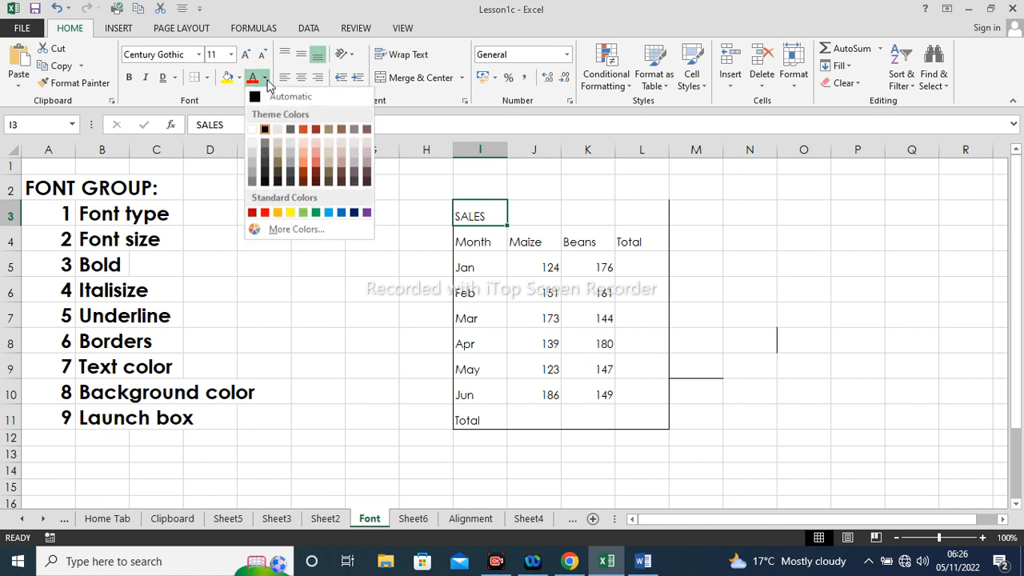
{"action": "left_click", "coordinate": [549, 254]}
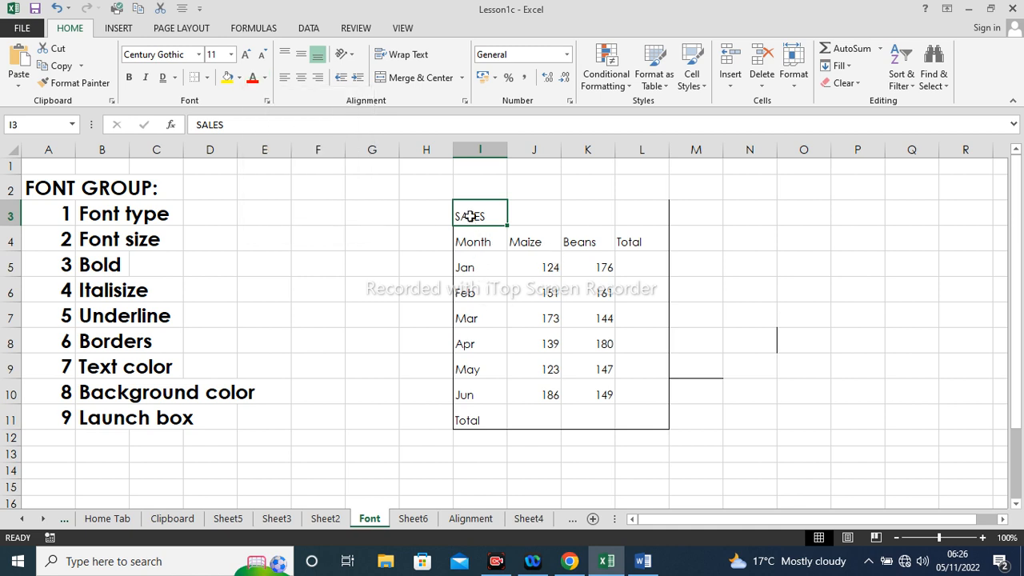
{"action": "left_click_drag", "start_coordinate": [470, 211], "coordinate": [625, 416]}
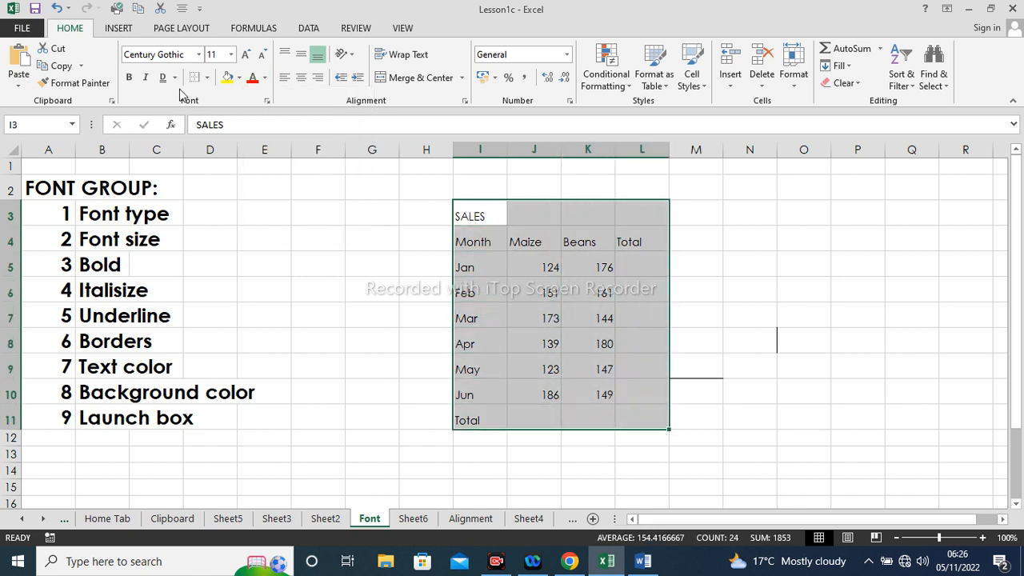
{"action": "left_click", "coordinate": [265, 78]}
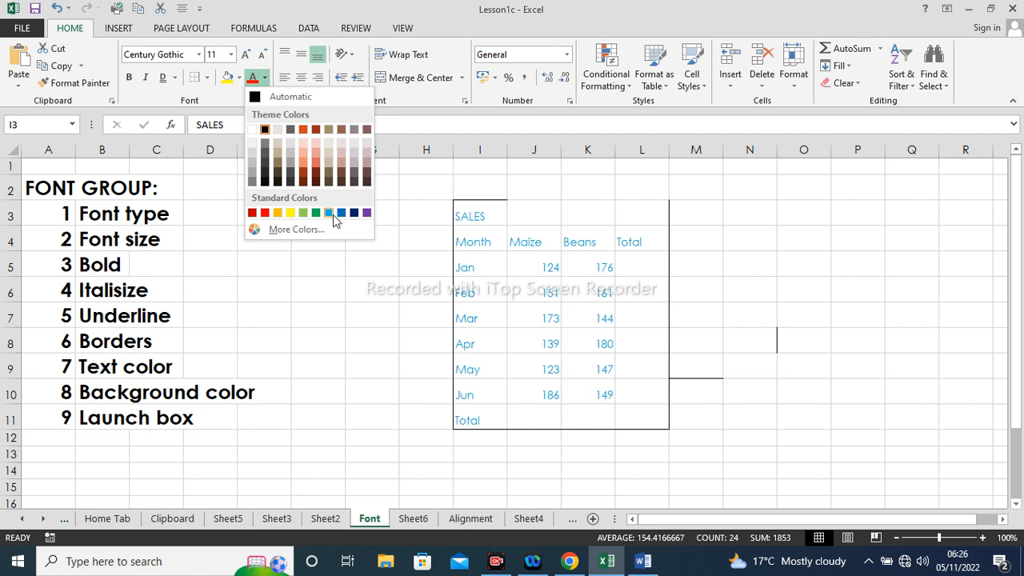
{"action": "left_click", "coordinate": [332, 215]}
{"action": "left_click", "coordinate": [621, 288]}
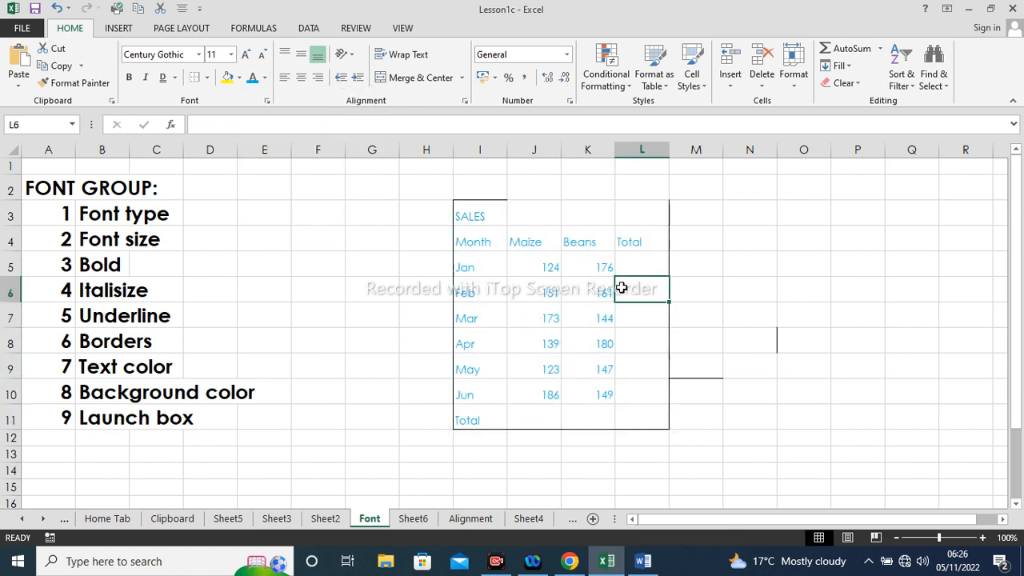
Step: Reselect the SALES table and fill its background with Gray-50%, Text 2
{"action": "left_click_drag", "start_coordinate": [484, 218], "coordinate": [626, 413]}
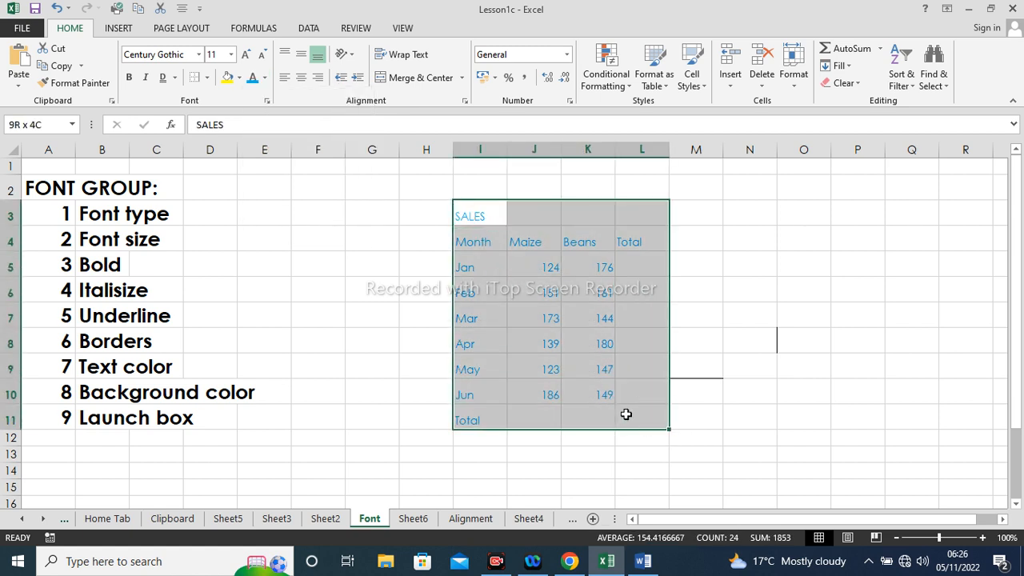
{"action": "left_click", "coordinate": [239, 77]}
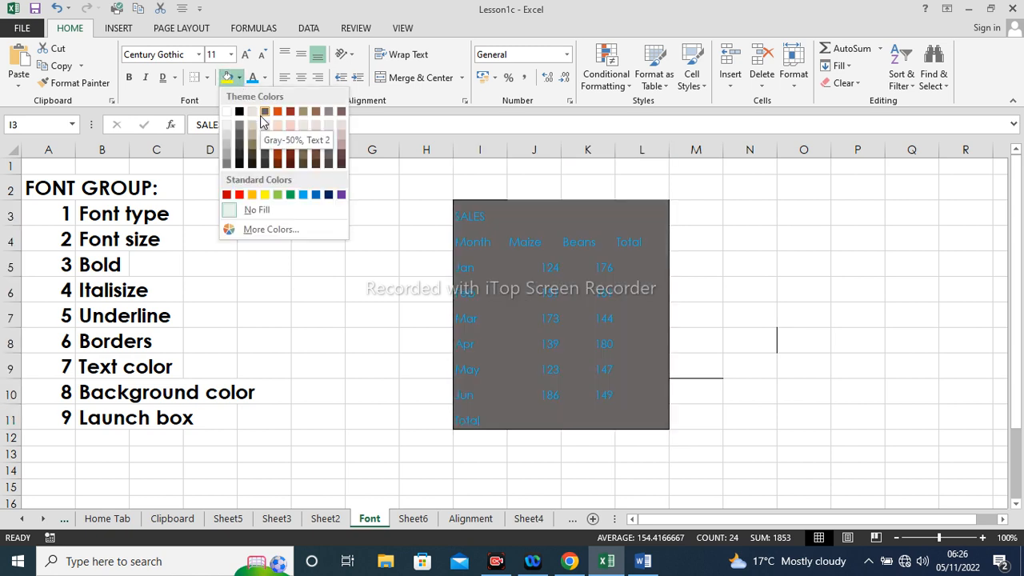
{"action": "left_click", "coordinate": [264, 120]}
{"action": "left_click", "coordinate": [693, 291]}
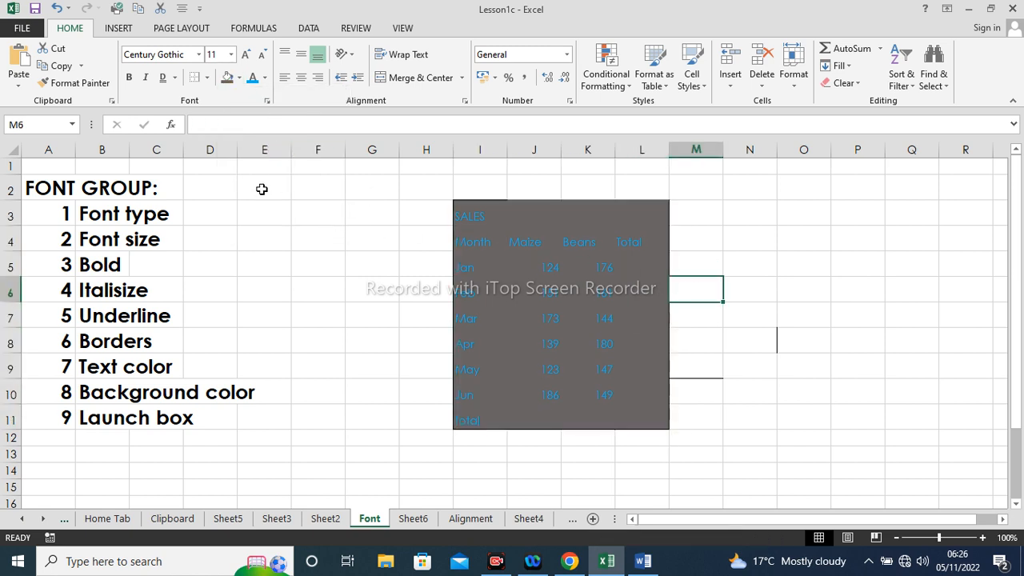
Step: Look at the Font and Protection settings in the Format Cells dialog and close it
{"action": "left_click", "coordinate": [267, 101]}
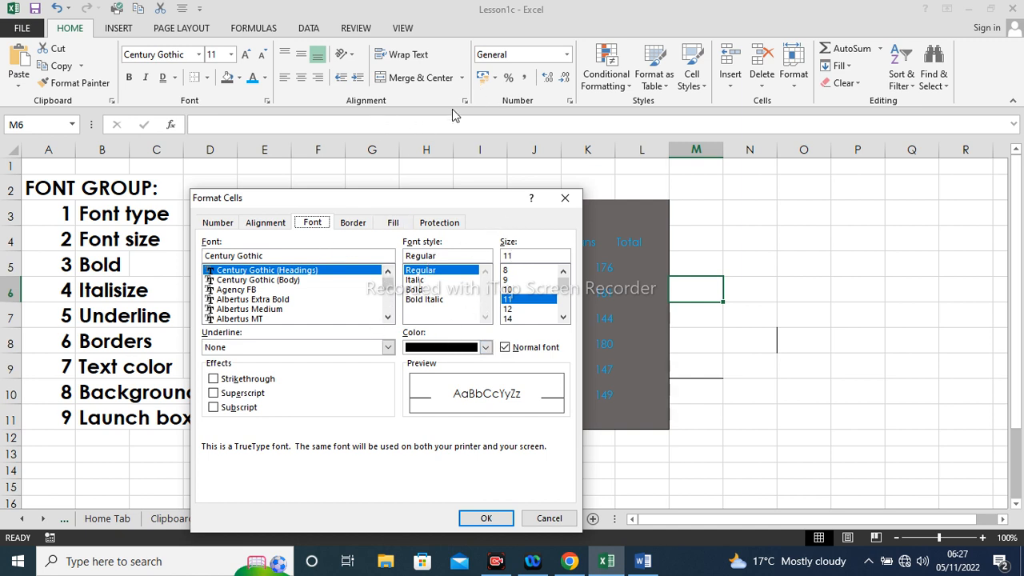
{"action": "left_click", "coordinate": [447, 226]}
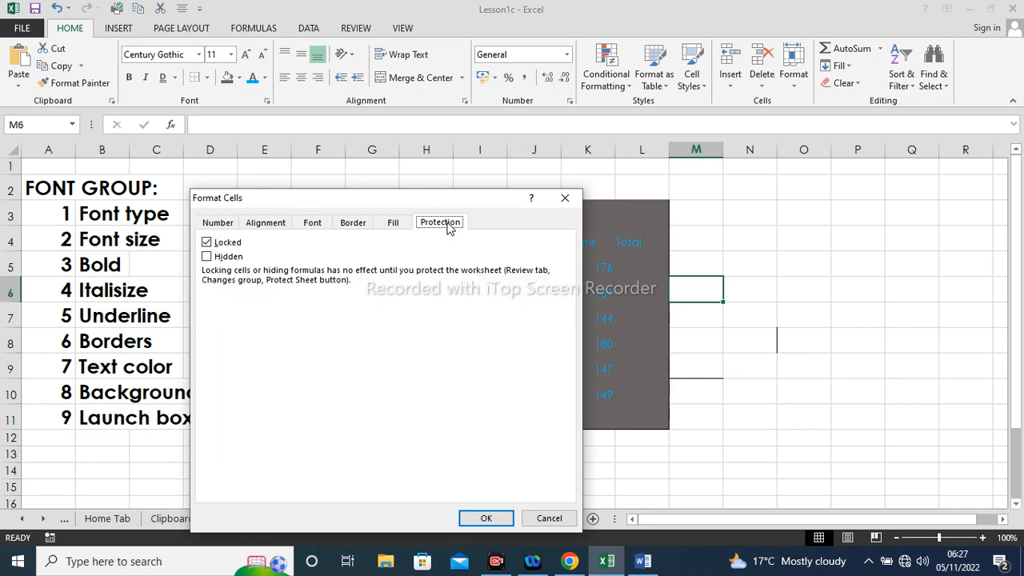
{"action": "left_click", "coordinate": [563, 200]}
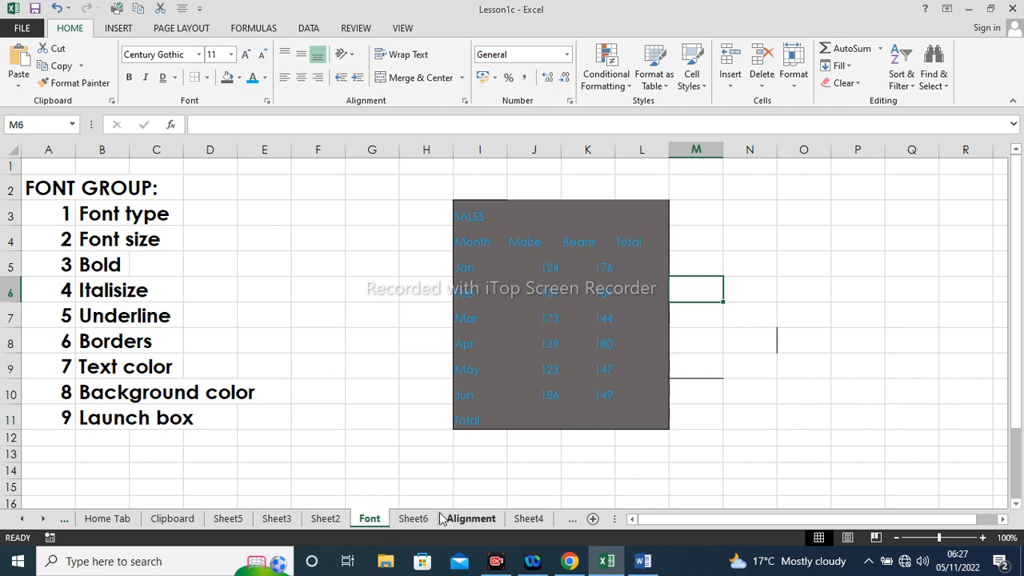
Step: On the Alignment sheet, select the whole SALES table, try center and right alignment, and finish with left and bottom alignment
{"action": "left_click", "coordinate": [470, 519]}
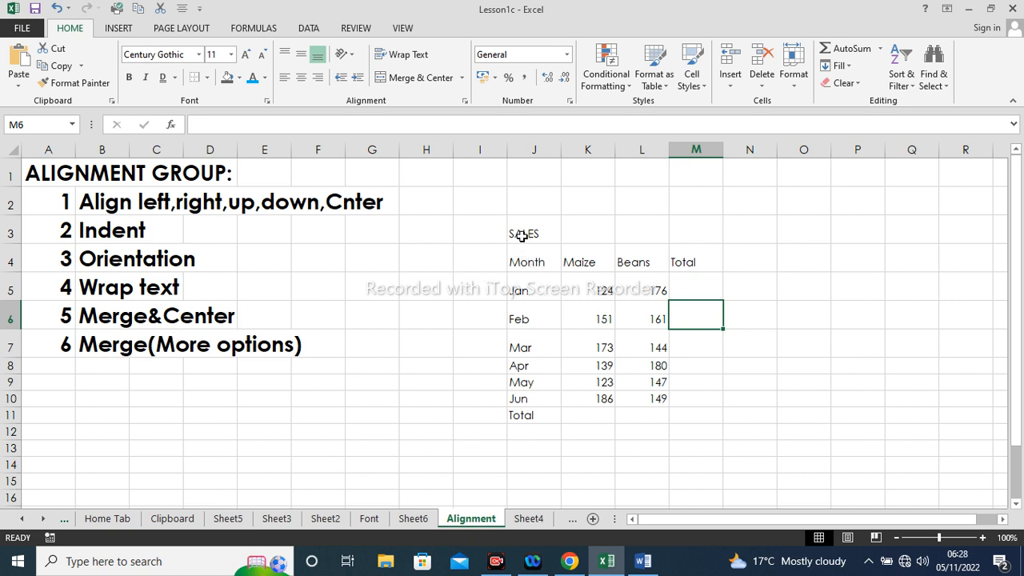
{"action": "left_click_drag", "start_coordinate": [522, 233], "coordinate": [696, 415]}
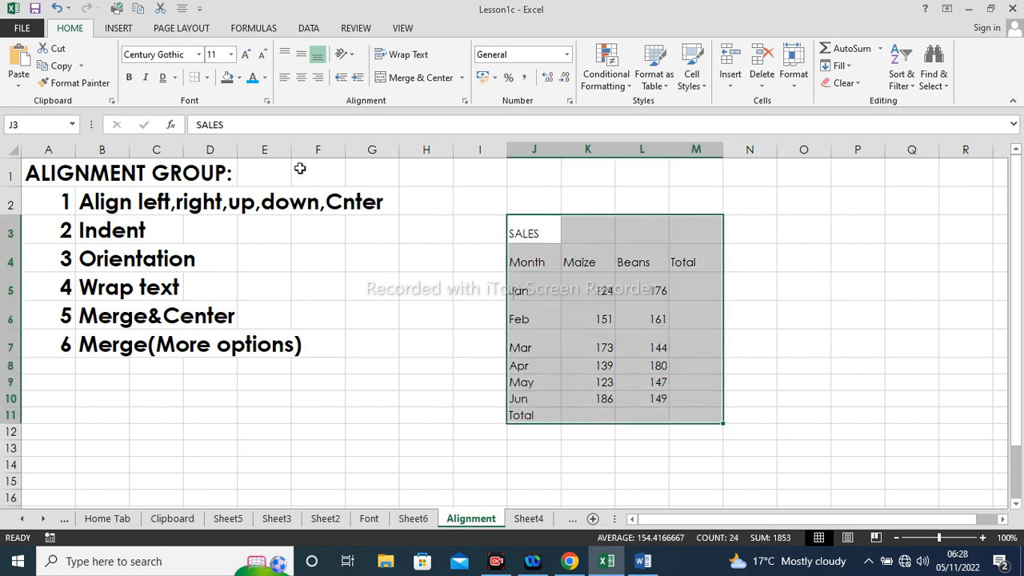
{"action": "left_click", "coordinate": [539, 292]}
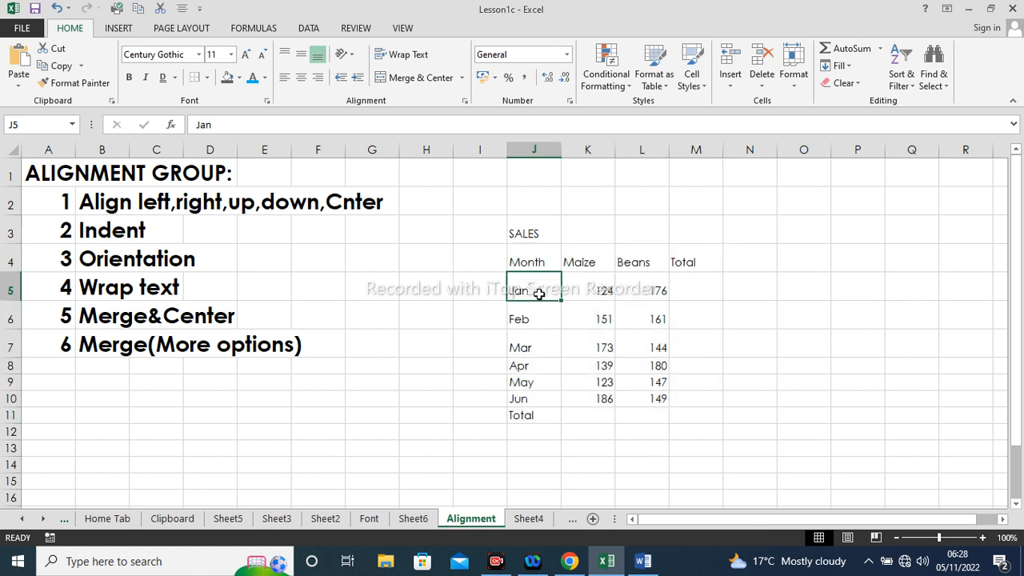
{"action": "left_click_drag", "start_coordinate": [524, 233], "coordinate": [695, 415]}
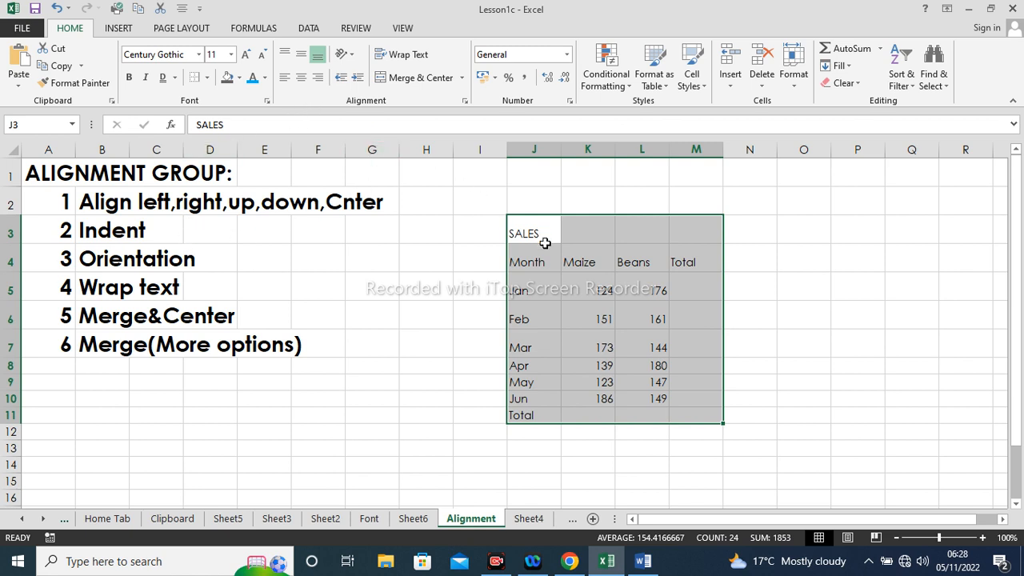
{"action": "left_click", "coordinate": [304, 82]}
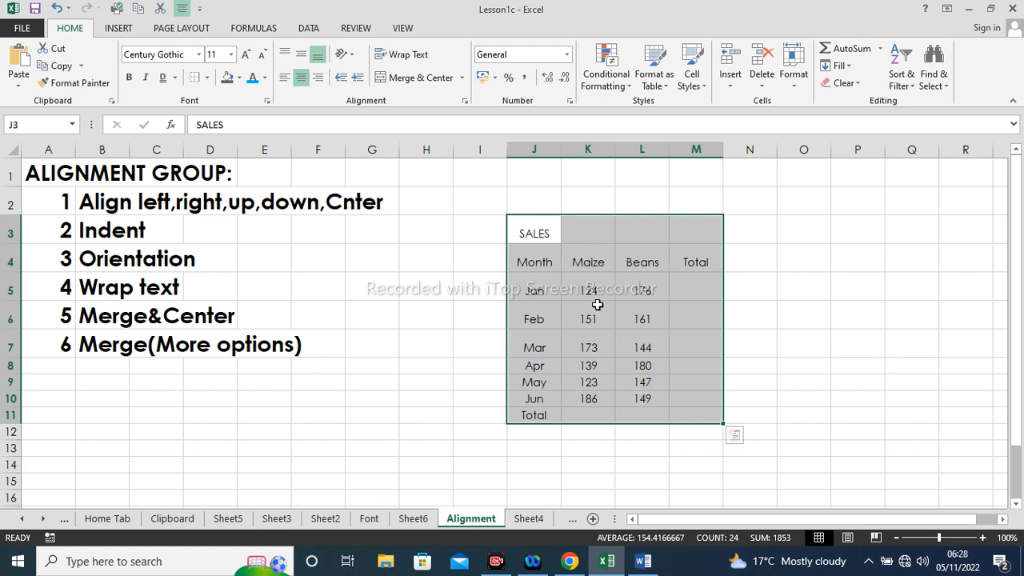
{"action": "left_click", "coordinate": [319, 78]}
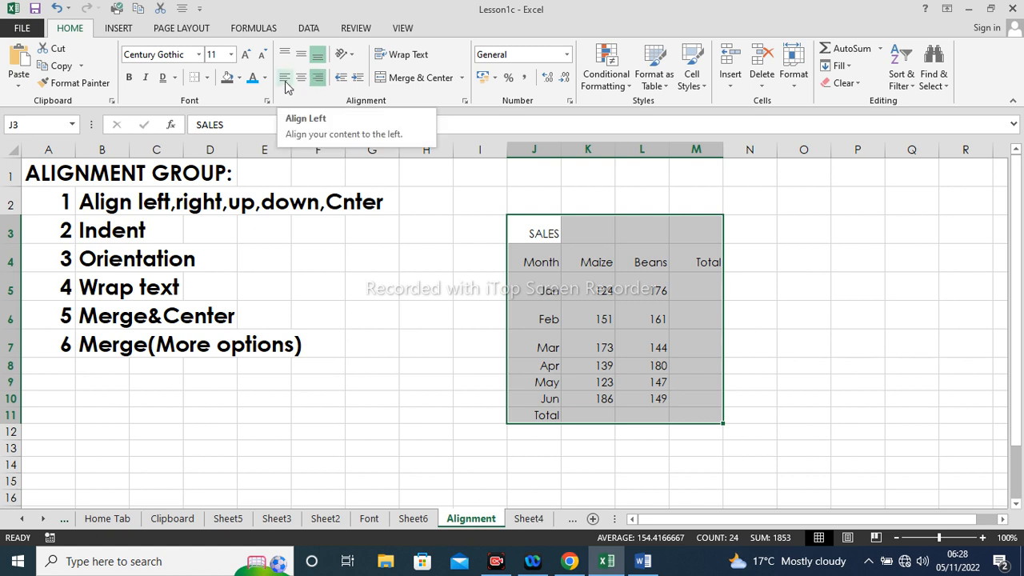
{"action": "left_click", "coordinate": [285, 80]}
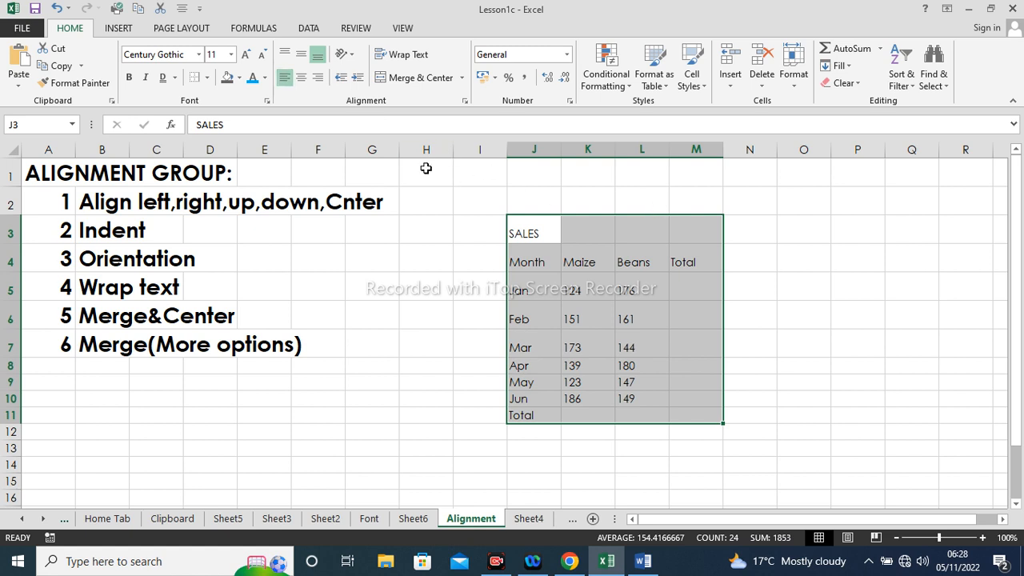
{"action": "left_click", "coordinate": [318, 64]}
Step: Widen column K and increase the height of row 5 around the January Maize value in K5
{"action": "left_click", "coordinate": [631, 338]}
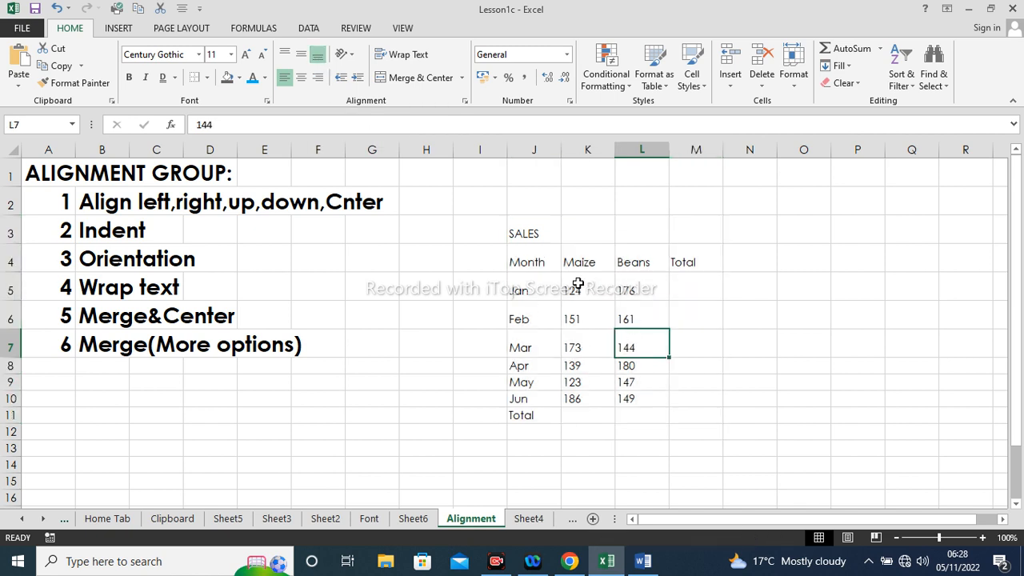
{"action": "left_click", "coordinate": [576, 284]}
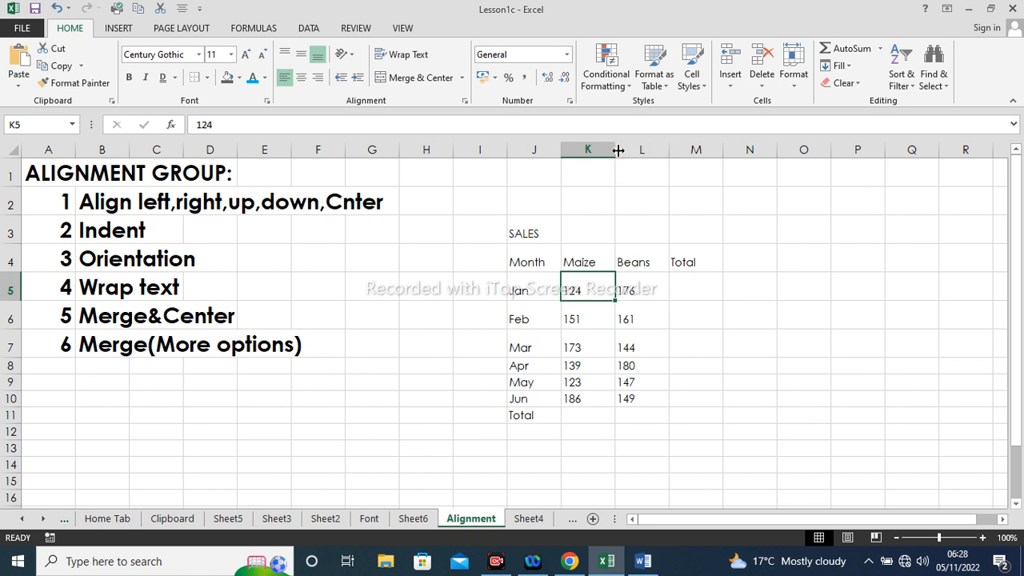
{"action": "left_click_drag", "start_coordinate": [618, 151], "coordinate": [647, 157]}
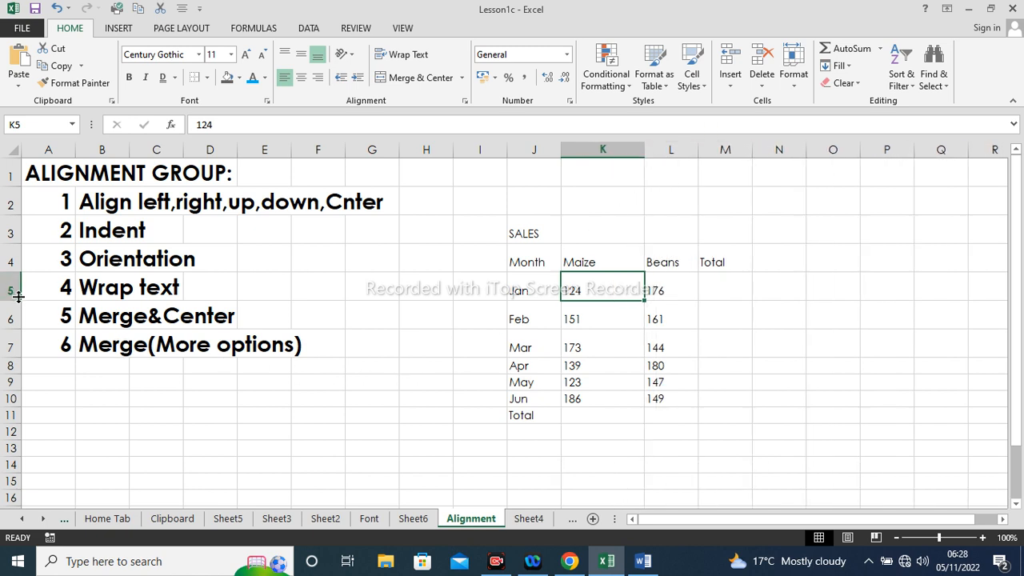
{"action": "left_click_drag", "start_coordinate": [17, 295], "coordinate": [16, 326]}
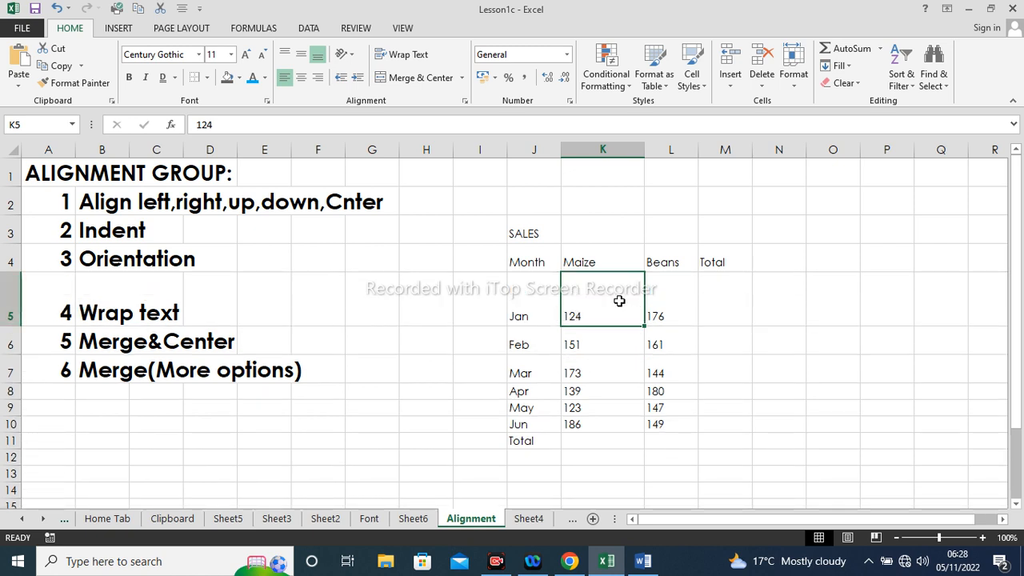
Step: Align the value in K5 to the top of the cell and center it horizontally after trying left and right alignment
{"action": "left_click", "coordinate": [302, 56]}
{"action": "left_click", "coordinate": [286, 54]}
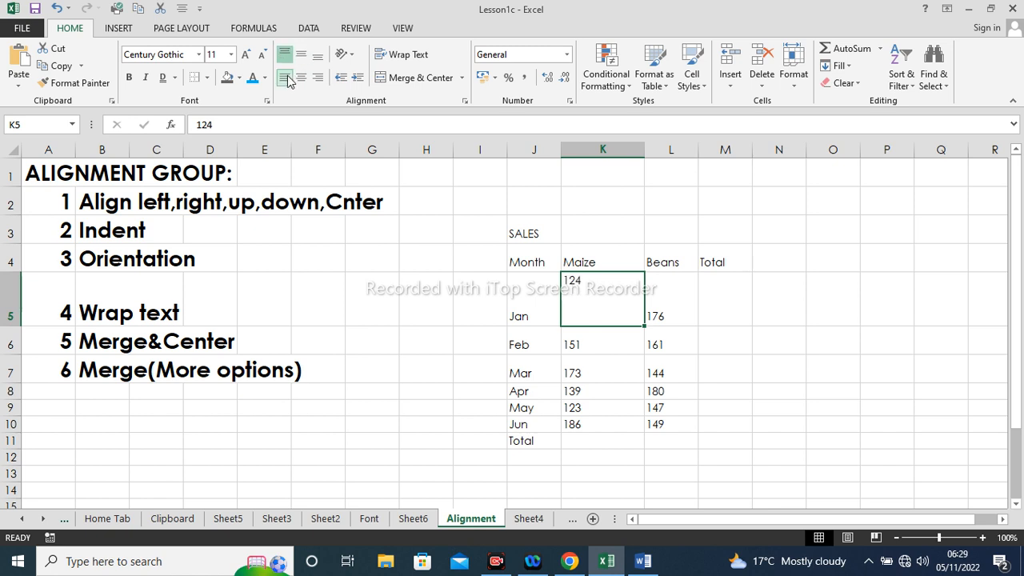
{"action": "left_click", "coordinate": [286, 79]}
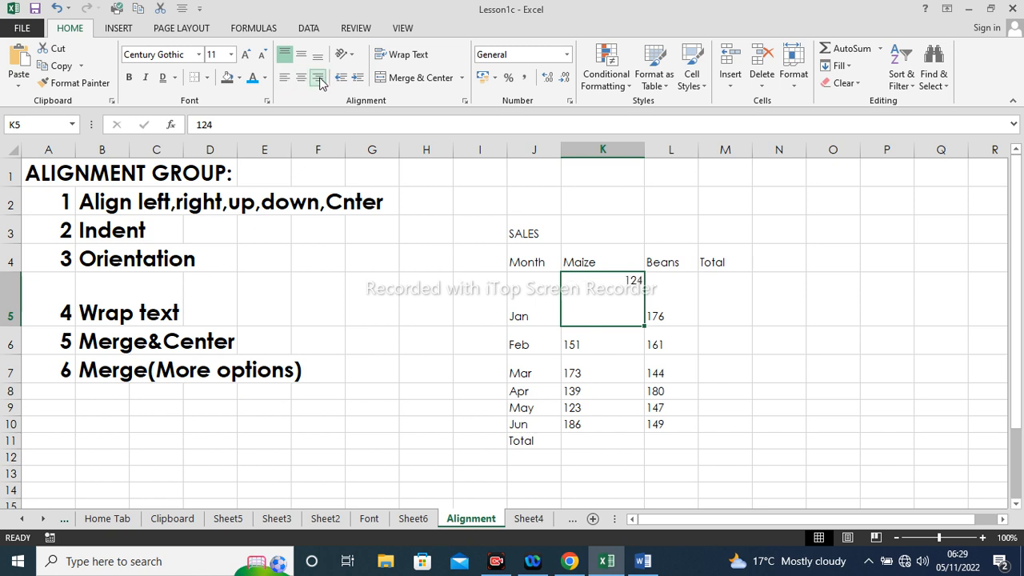
{"action": "left_click", "coordinate": [301, 78]}
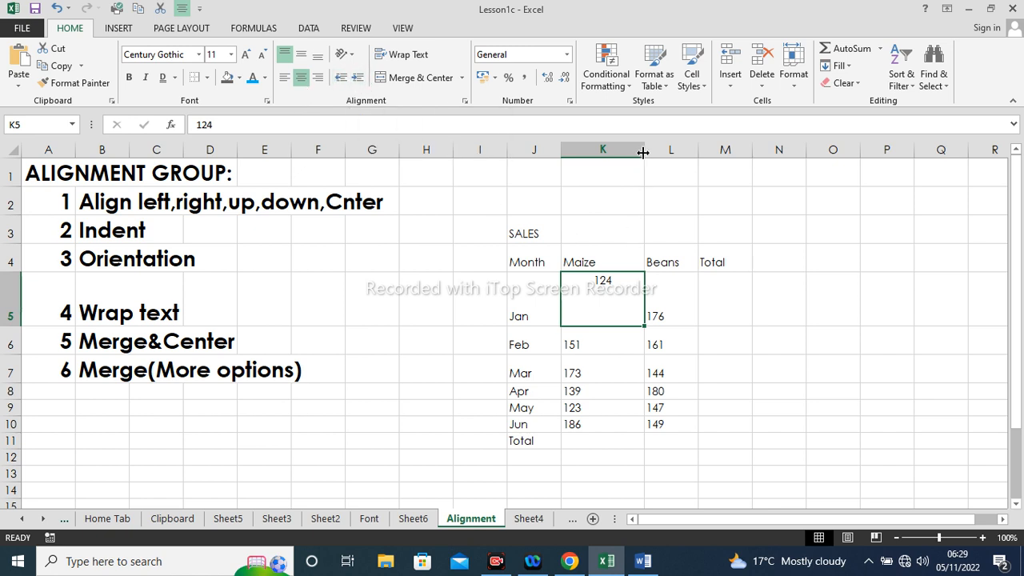
Step: Widen column K a little more and make the value in K5 bold at font size 14
{"action": "left_click_drag", "start_coordinate": [642, 151], "coordinate": [658, 150]}
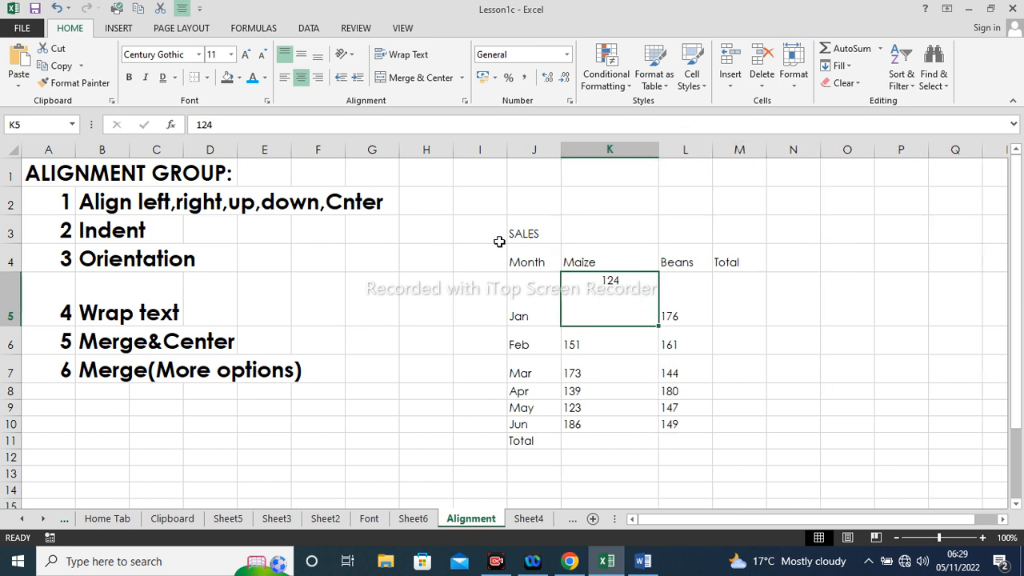
{"action": "left_click", "coordinate": [129, 76]}
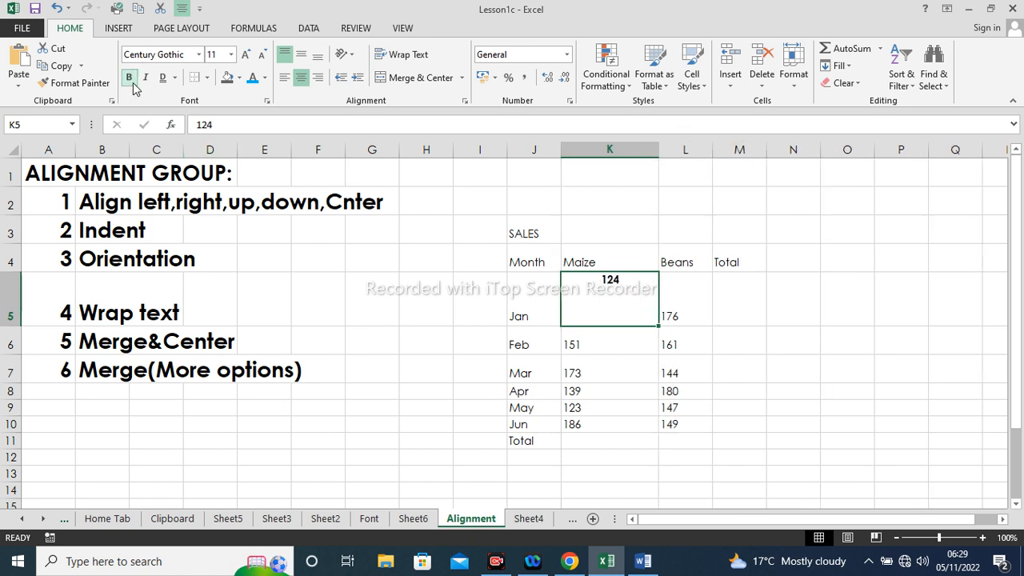
{"action": "left_click", "coordinate": [246, 58]}
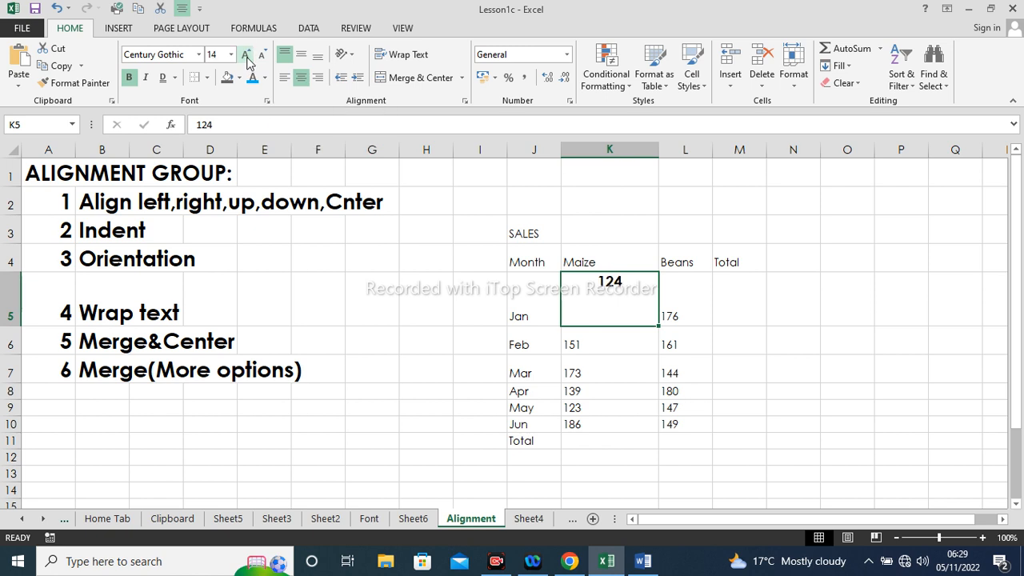
Step: Increase the indent of the value in K5 seven times and decrease it four times
{"action": "left_click", "coordinate": [358, 79]}
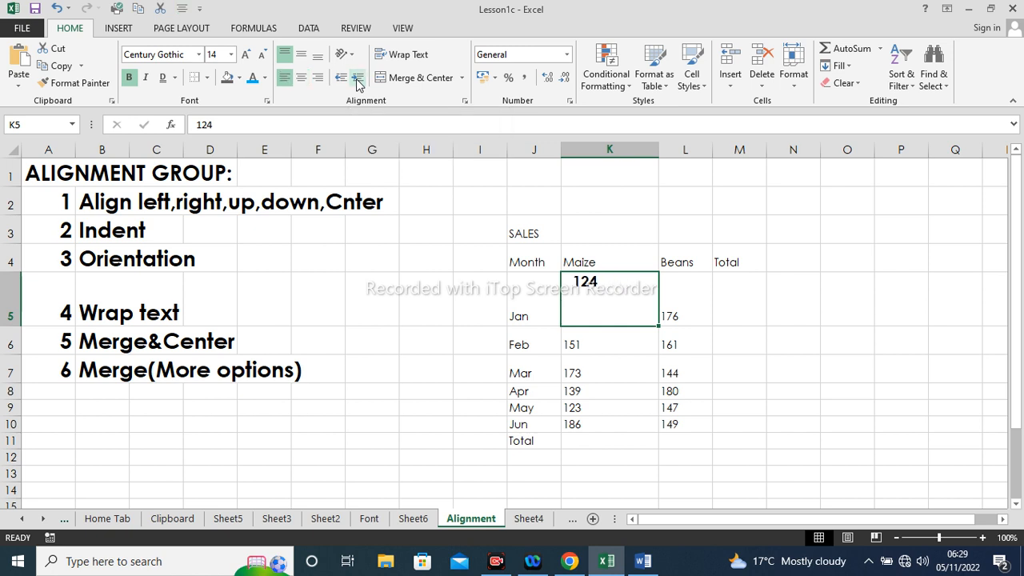
{"action": "left_click", "coordinate": [357, 78]}
{"action": "left_click", "coordinate": [358, 78]}
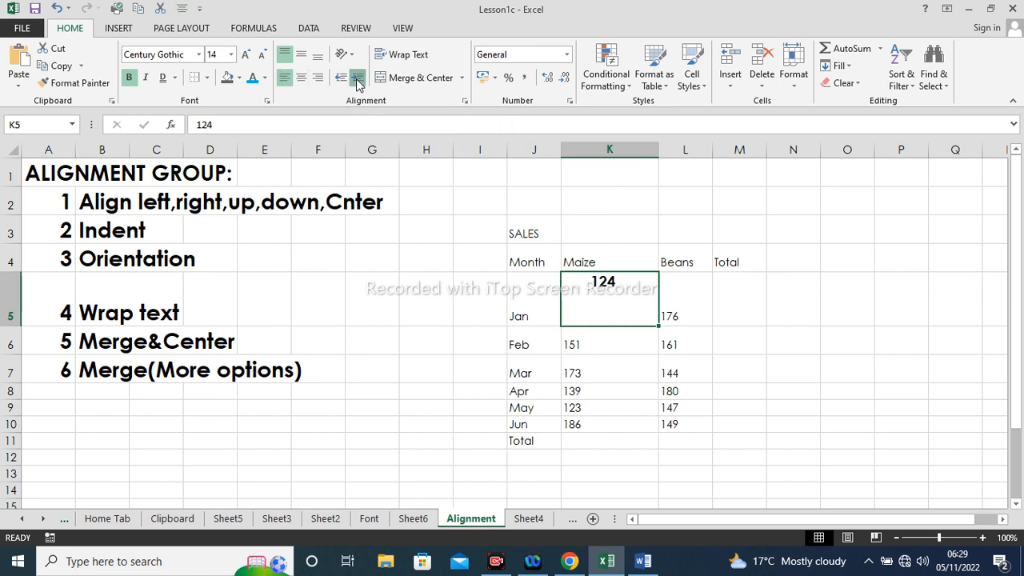
{"action": "left_click", "coordinate": [358, 79]}
{"action": "left_click", "coordinate": [358, 78]}
{"action": "left_click", "coordinate": [358, 78]}
{"action": "left_click", "coordinate": [358, 78]}
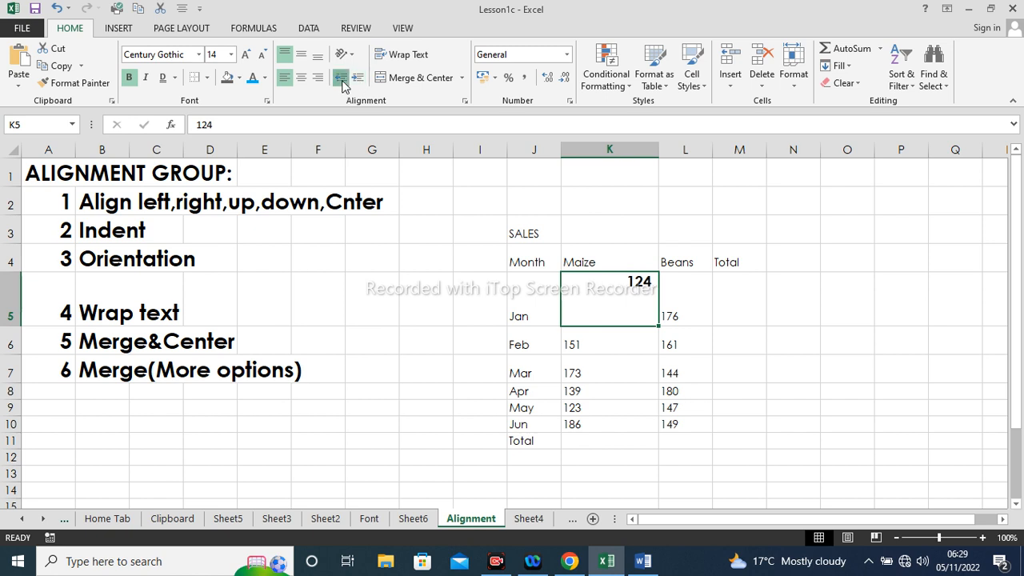
{"action": "left_click", "coordinate": [342, 80]}
{"action": "left_click", "coordinate": [341, 81]}
{"action": "left_click", "coordinate": [342, 81]}
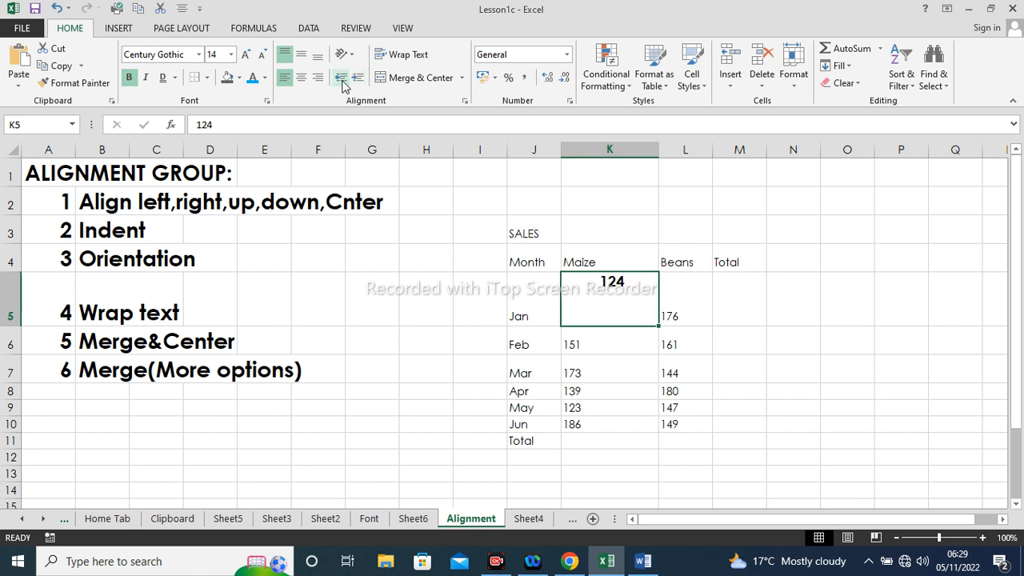
{"action": "left_click", "coordinate": [342, 80]}
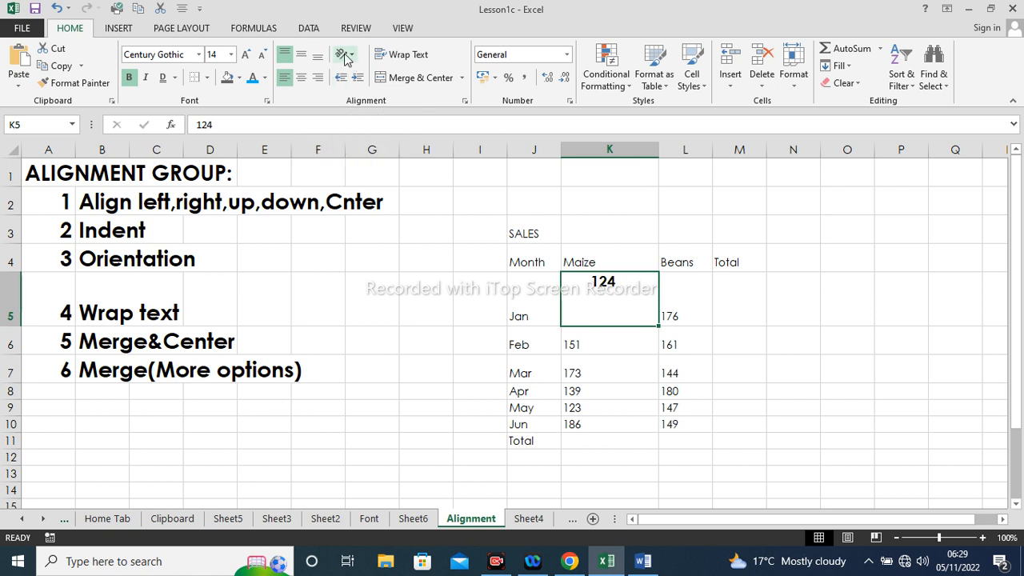
Step: Select the January to June data in J5:L10 and set its text orientation to Angle Counterclockwise
{"action": "left_click", "coordinate": [351, 57]}
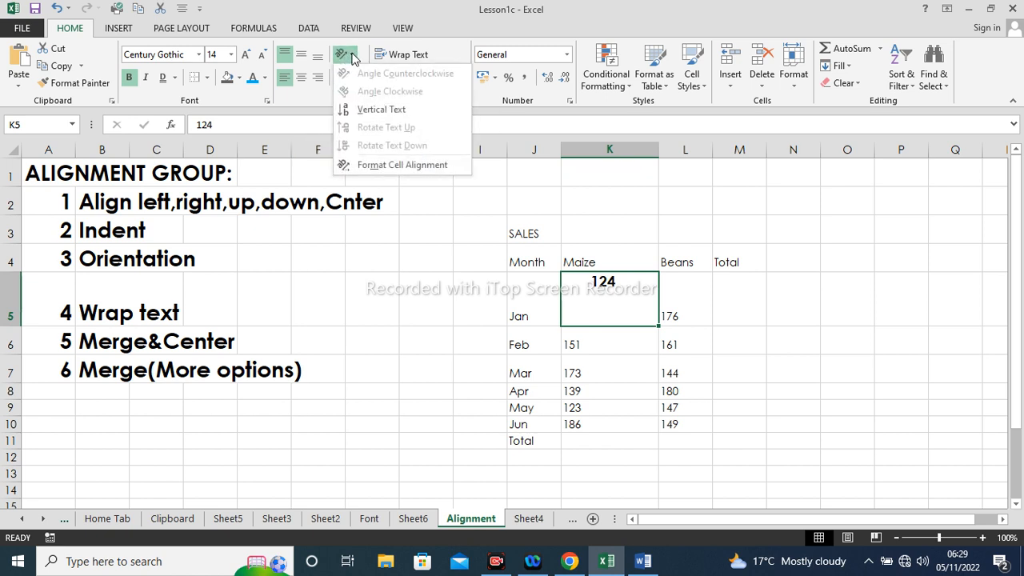
{"action": "left_click", "coordinate": [634, 373]}
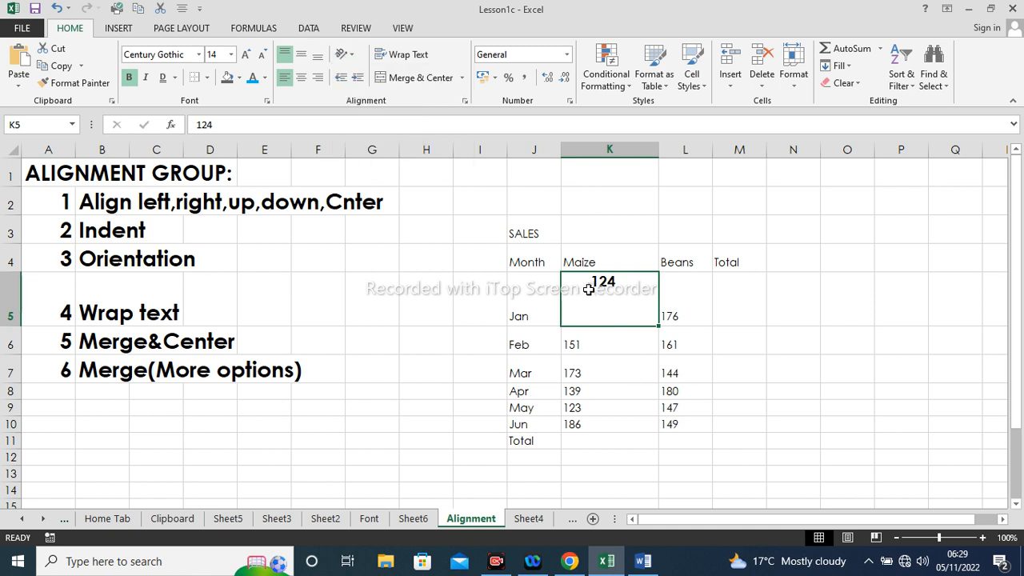
{"action": "left_click", "coordinate": [675, 362]}
{"action": "left_click_drag", "start_coordinate": [551, 283], "coordinate": [662, 424]}
{"action": "left_click", "coordinate": [354, 58]}
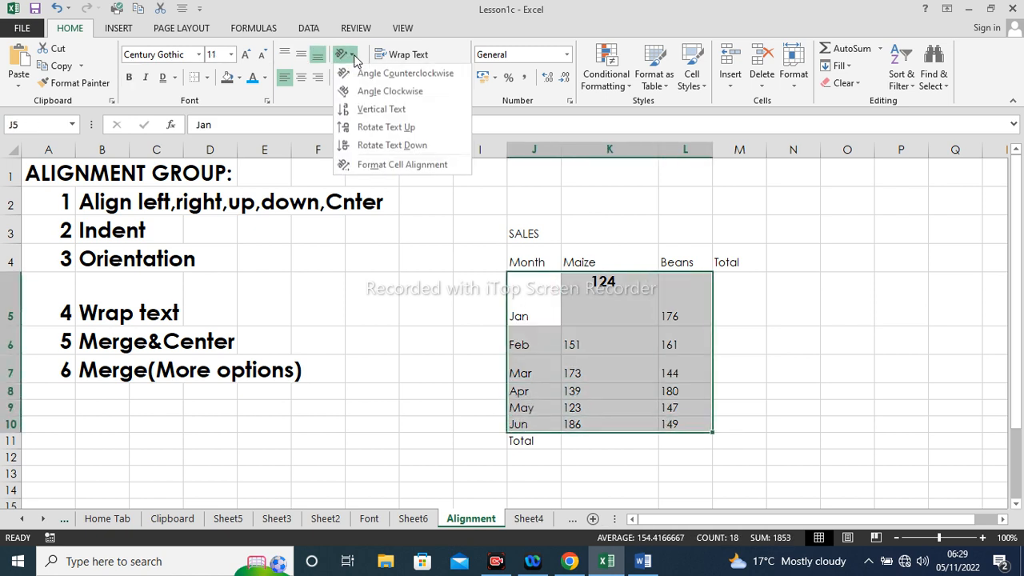
{"action": "left_click", "coordinate": [380, 78]}
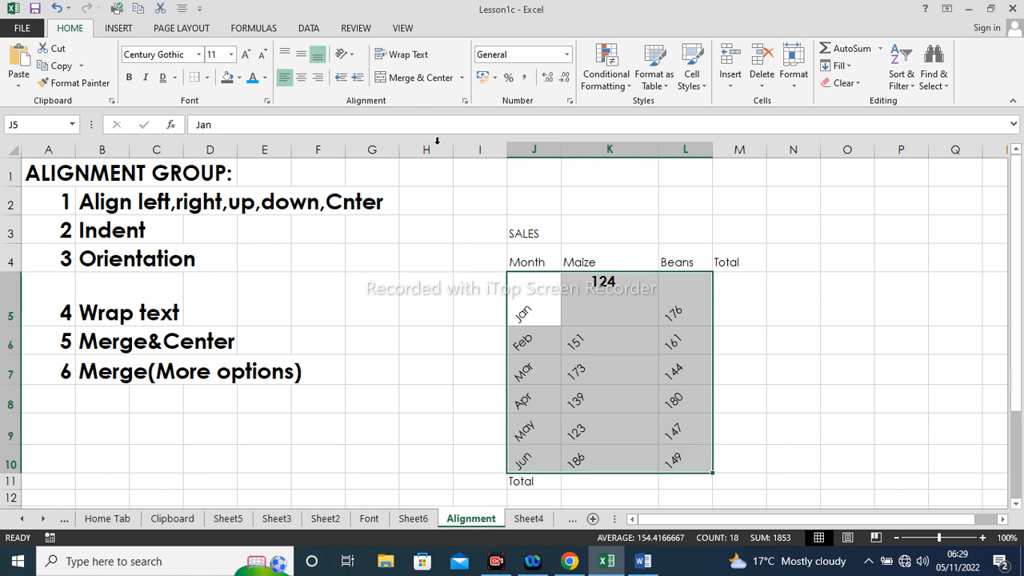
Step: Change the orientation of the text in J5:L10 to Angle Clockwise and on to Vertical Text
{"action": "left_click", "coordinate": [353, 56]}
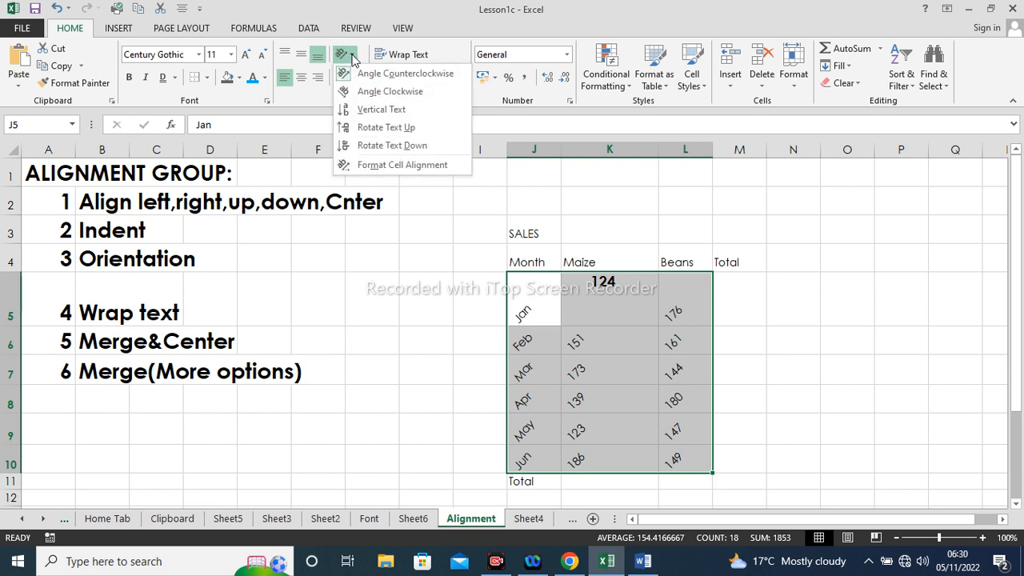
{"action": "left_click", "coordinate": [373, 93]}
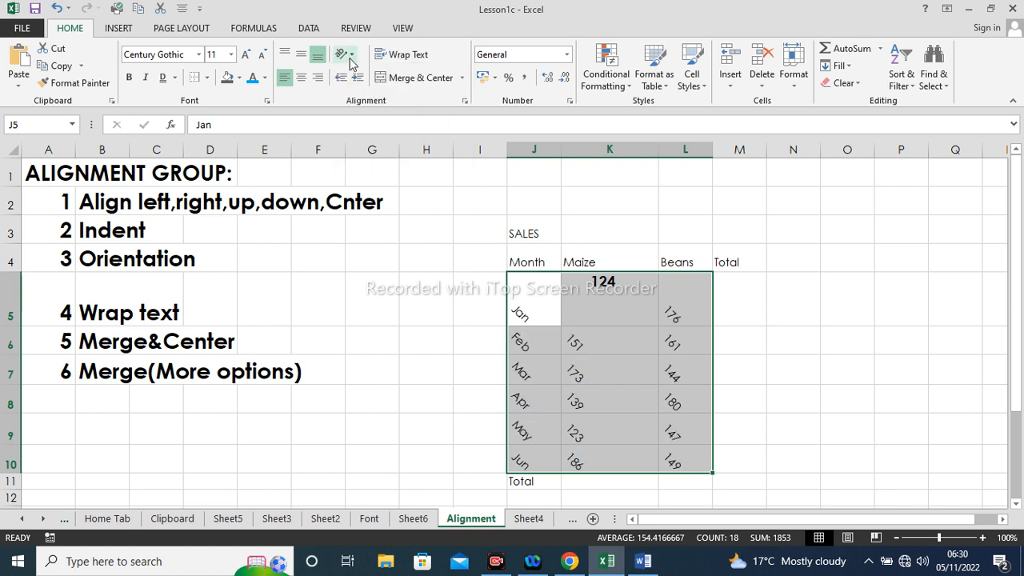
{"action": "left_click", "coordinate": [351, 56]}
{"action": "left_click", "coordinate": [376, 108]}
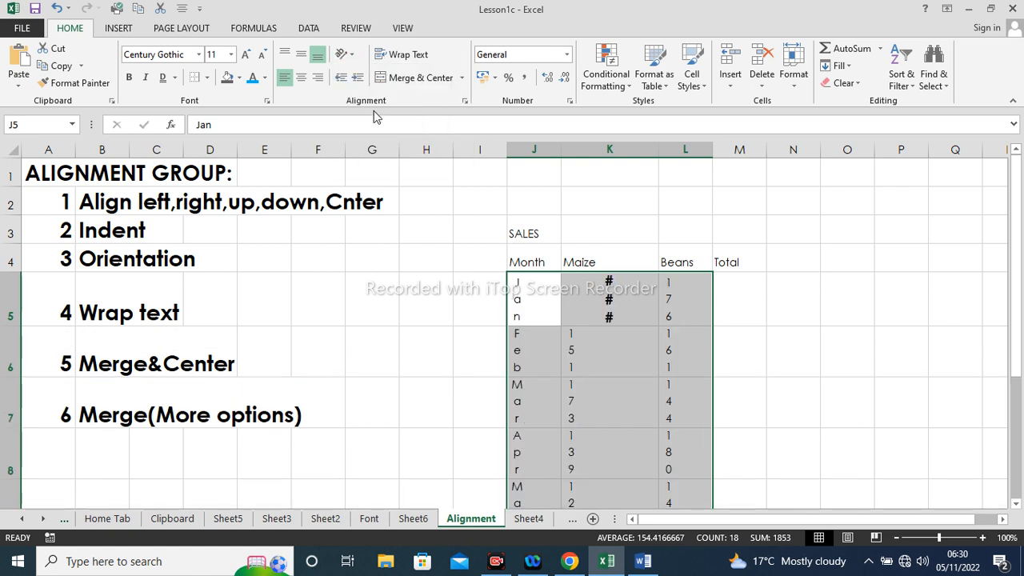
Step: Change the orientation of the text in J5:L10 to Rotate Text Up and on to Rotate Text Down
{"action": "left_click", "coordinate": [351, 54]}
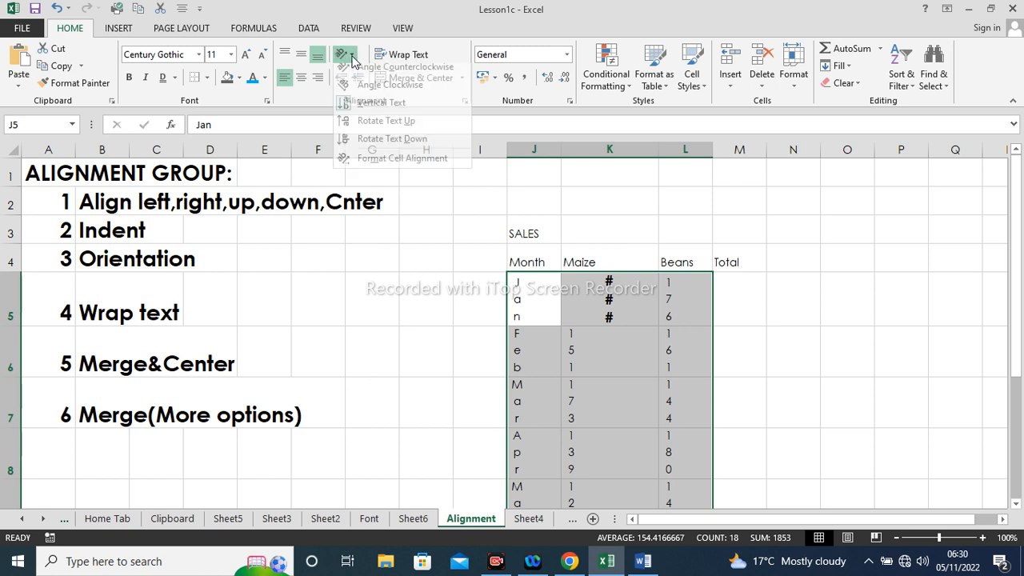
{"action": "left_click", "coordinate": [378, 127]}
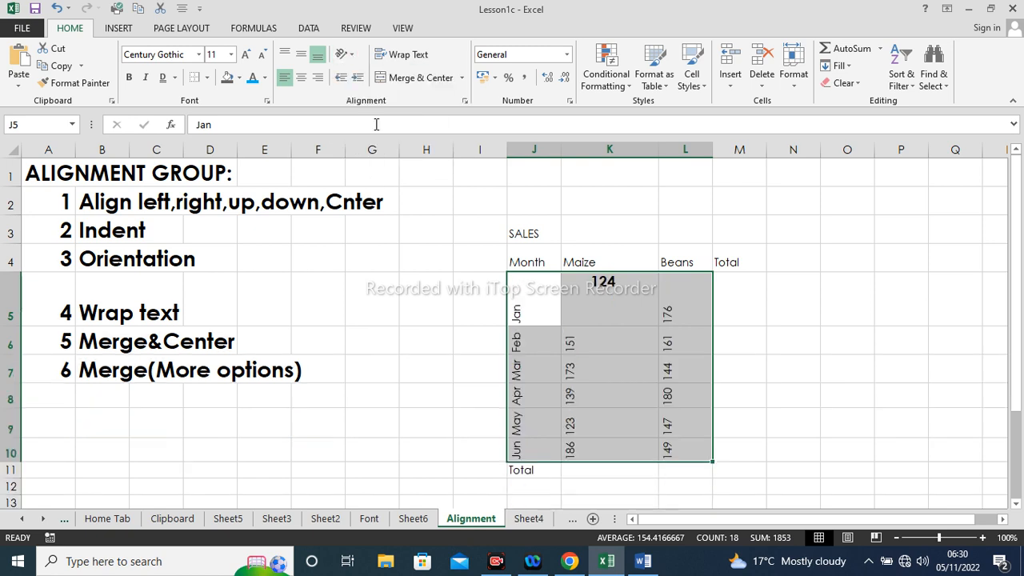
{"action": "left_click", "coordinate": [352, 56]}
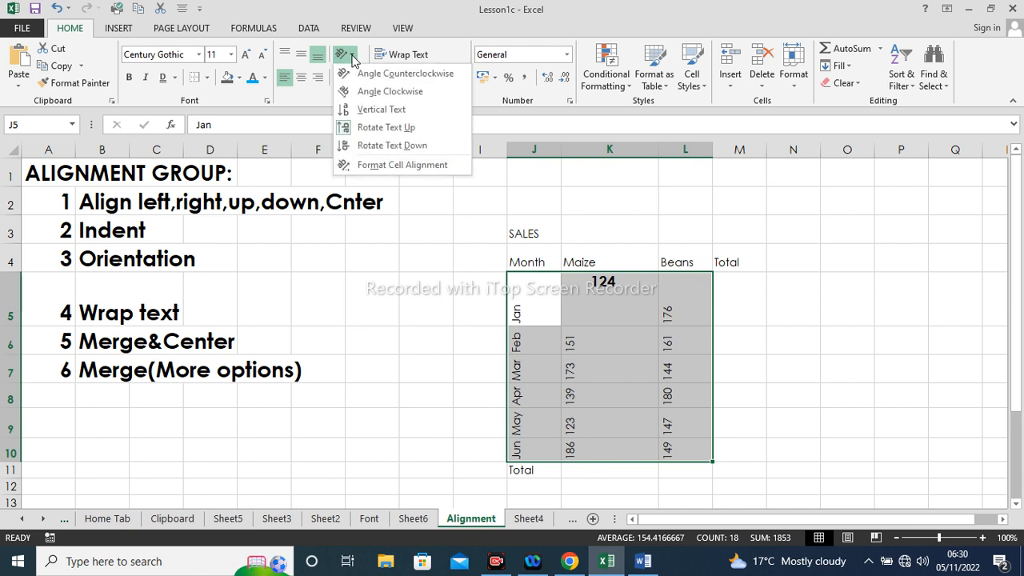
{"action": "left_click", "coordinate": [379, 144]}
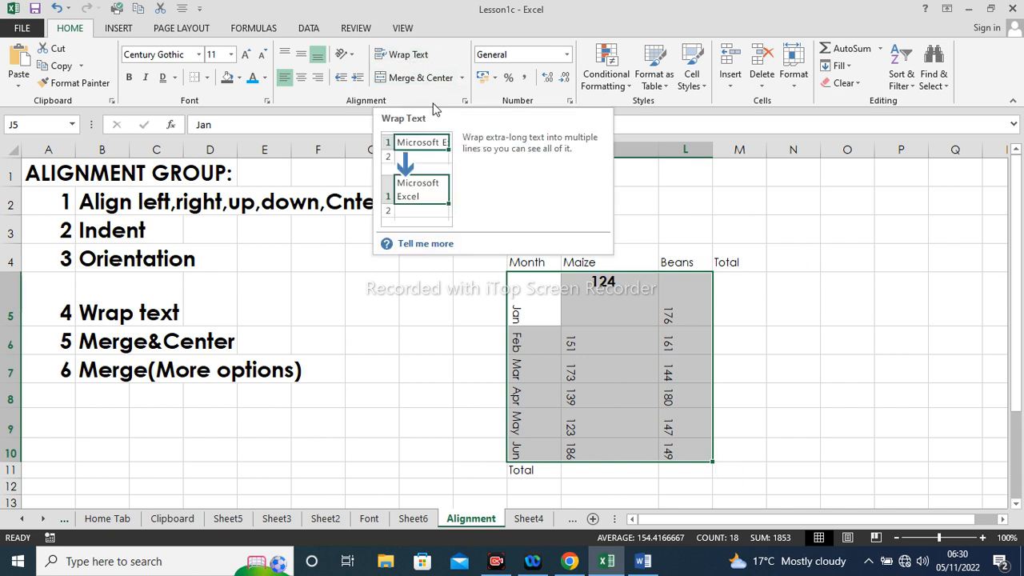
Step: Enter a long unbroken string of the letter w in M5 so that it runs past the cell's width
{"action": "left_click", "coordinate": [752, 296]}
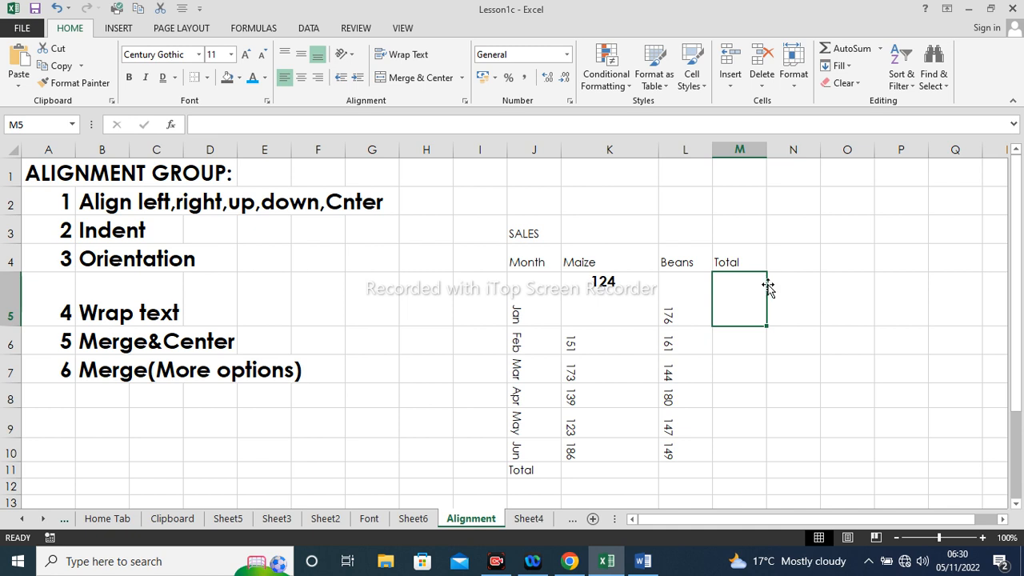
{"action": "type", "text": "wwwwwwwwwwww"}
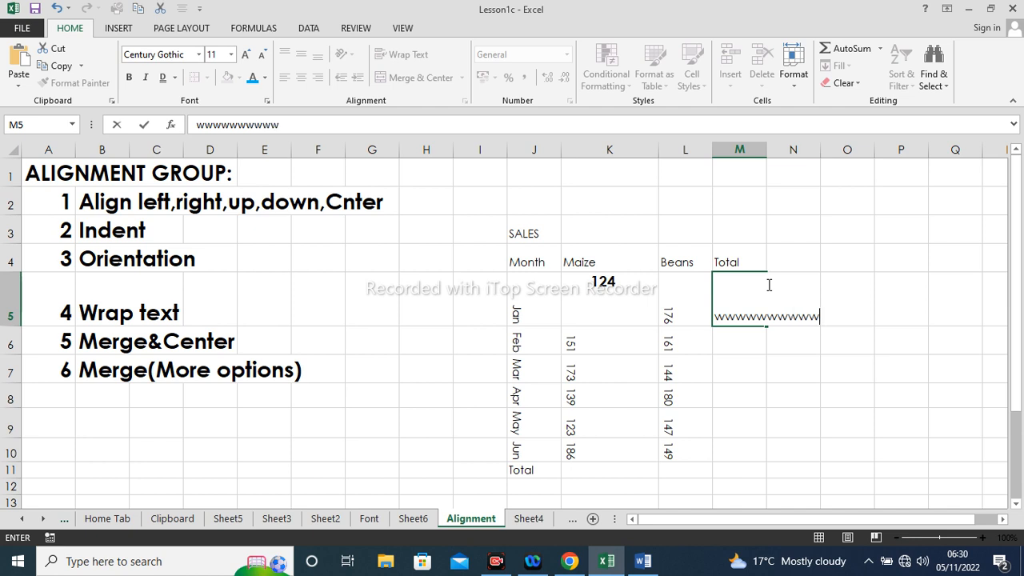
{"action": "type", "text": "wwwwwww"}
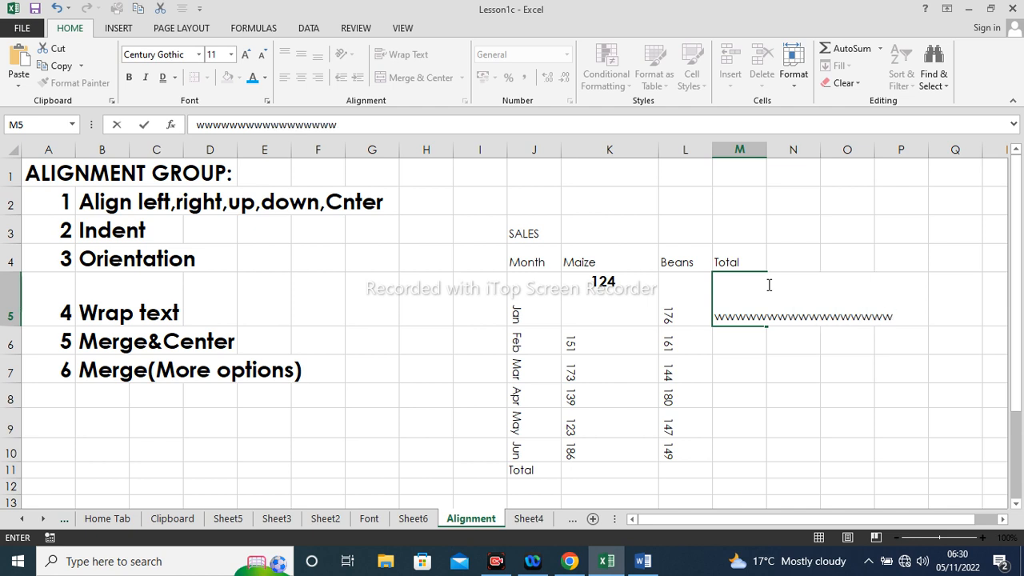
{"action": "left_click", "coordinate": [804, 393]}
Step: Apply Wrap Text to the long string of w's in M5
{"action": "left_click", "coordinate": [752, 313]}
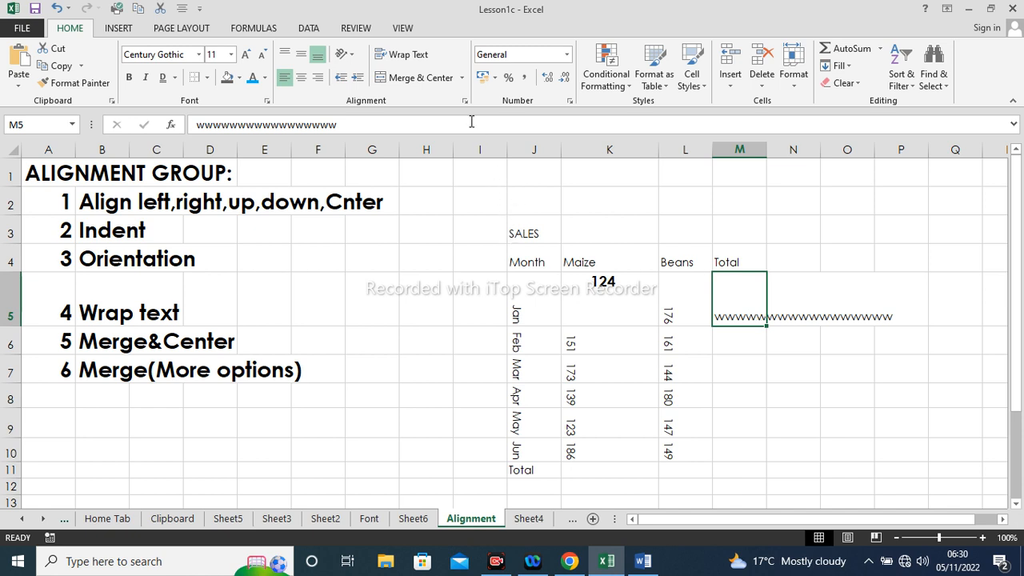
{"action": "left_click", "coordinate": [403, 55]}
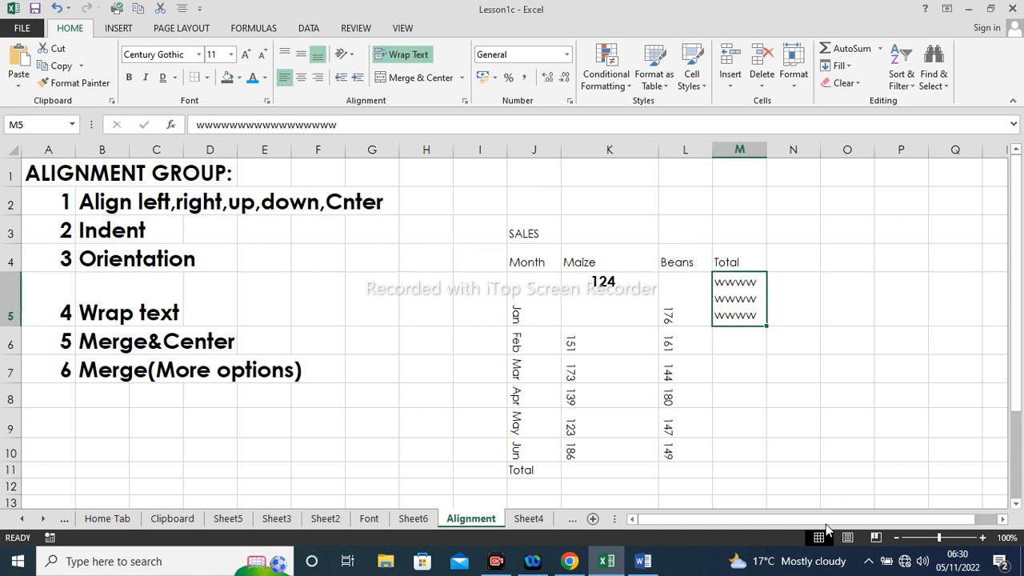
{"action": "left_click", "coordinate": [742, 345]}
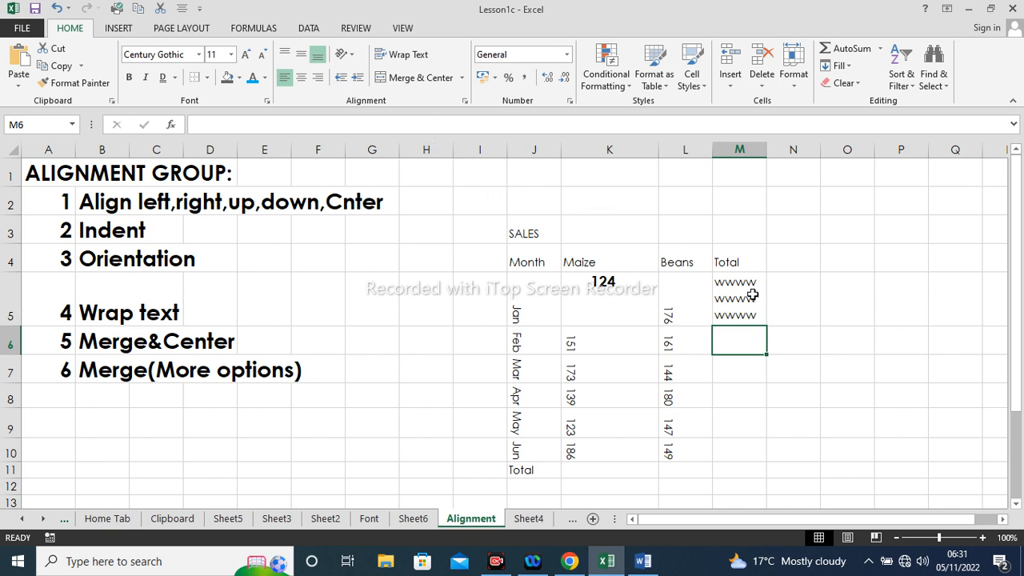
Step: Merge and center the SALES heading across J3:L3
{"action": "left_click", "coordinate": [814, 296]}
{"action": "left_click_drag", "start_coordinate": [515, 234], "coordinate": [666, 236]}
{"action": "left_click", "coordinate": [665, 236]}
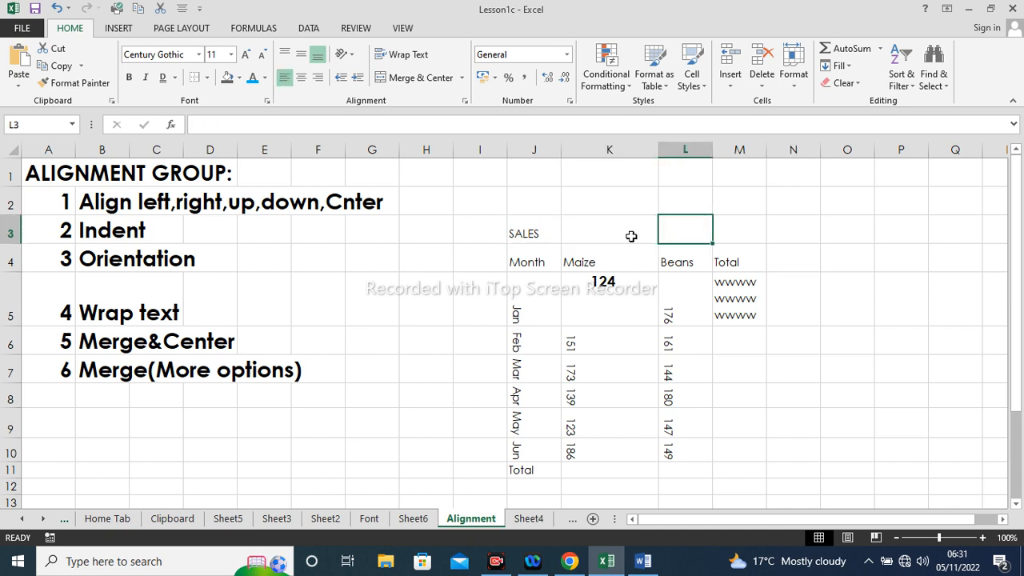
{"action": "left_click_drag", "start_coordinate": [514, 233], "coordinate": [672, 235]}
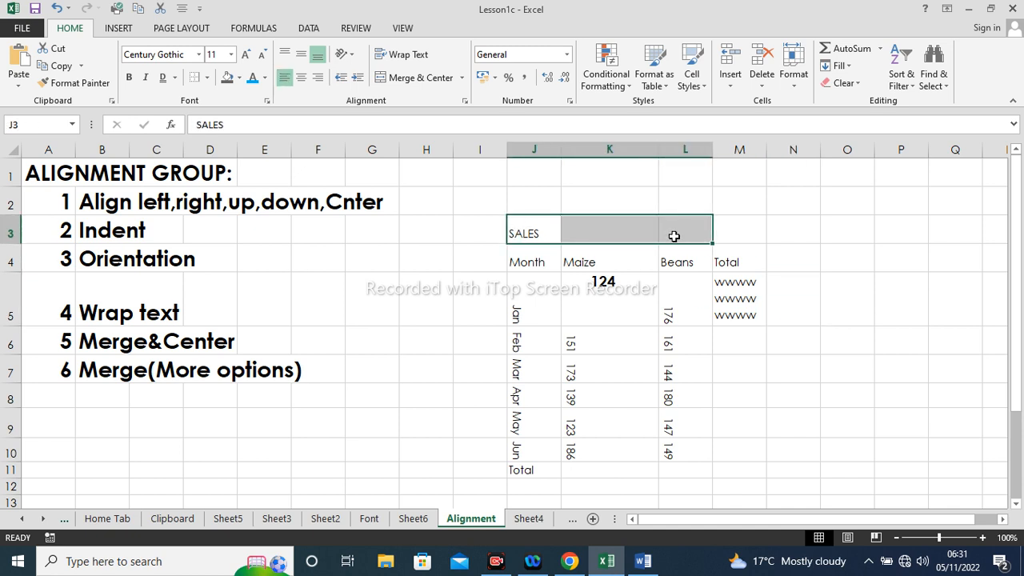
{"action": "left_click", "coordinate": [423, 84]}
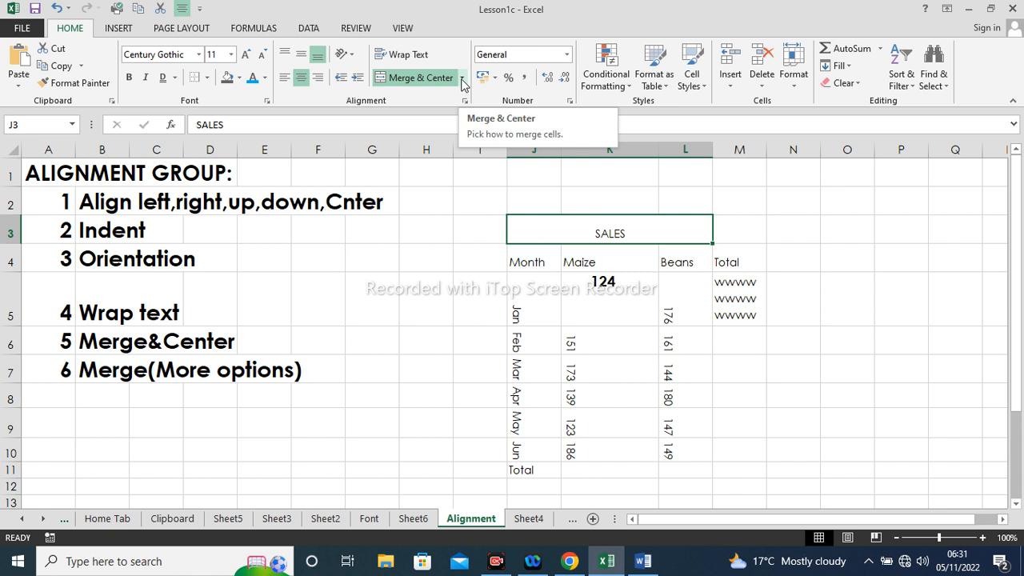
{"action": "left_click", "coordinate": [759, 249]}
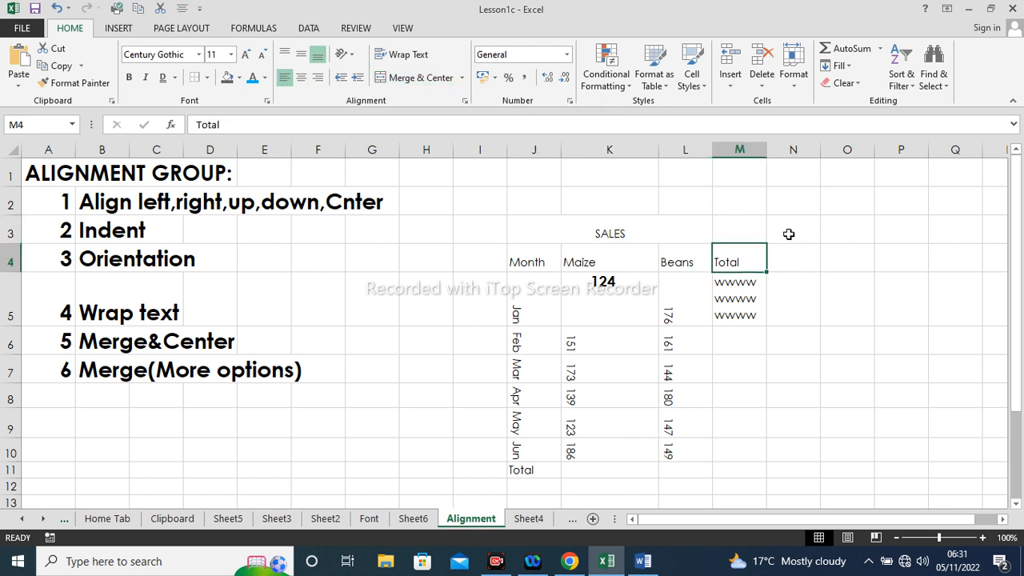
Step: Enter the heading "sales" in N3
{"action": "left_click_drag", "start_coordinate": [788, 233], "coordinate": [887, 230]}
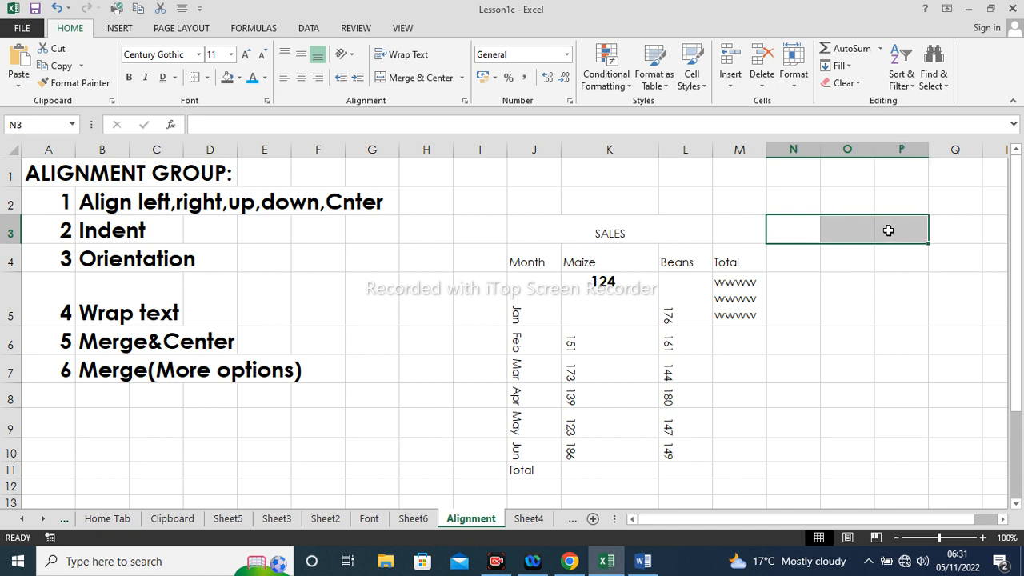
{"action": "type", "text": "sales"}
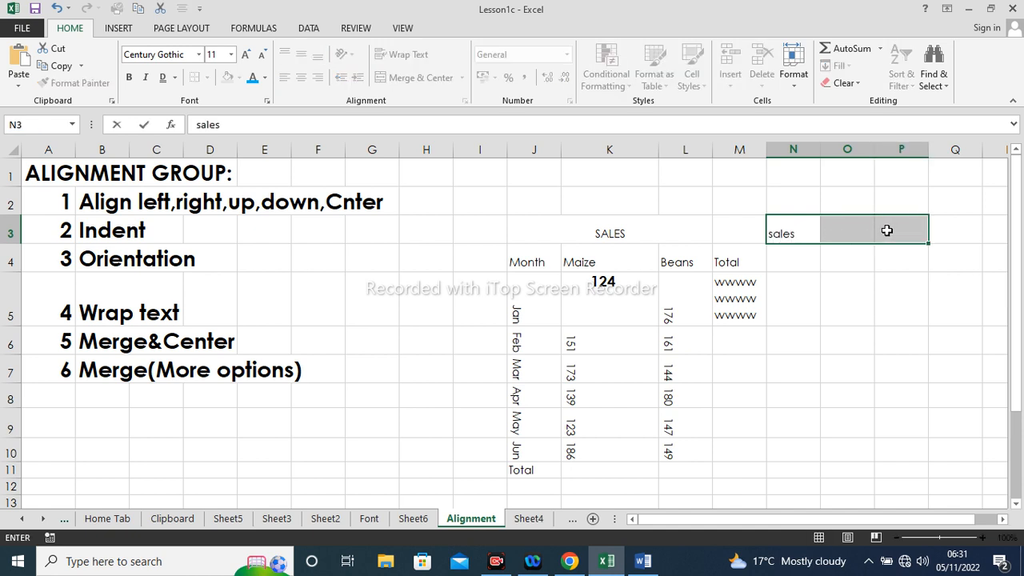
{"action": "left_click", "coordinate": [839, 288]}
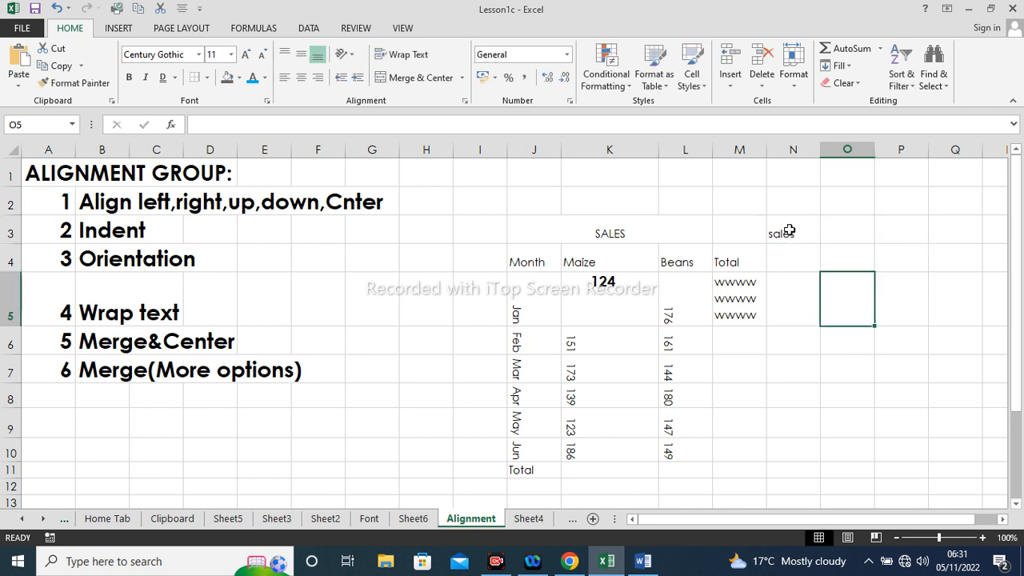
Step: Apply Merge Across to the "sales" heading over N3:P3
{"action": "left_click_drag", "start_coordinate": [789, 231], "coordinate": [886, 230]}
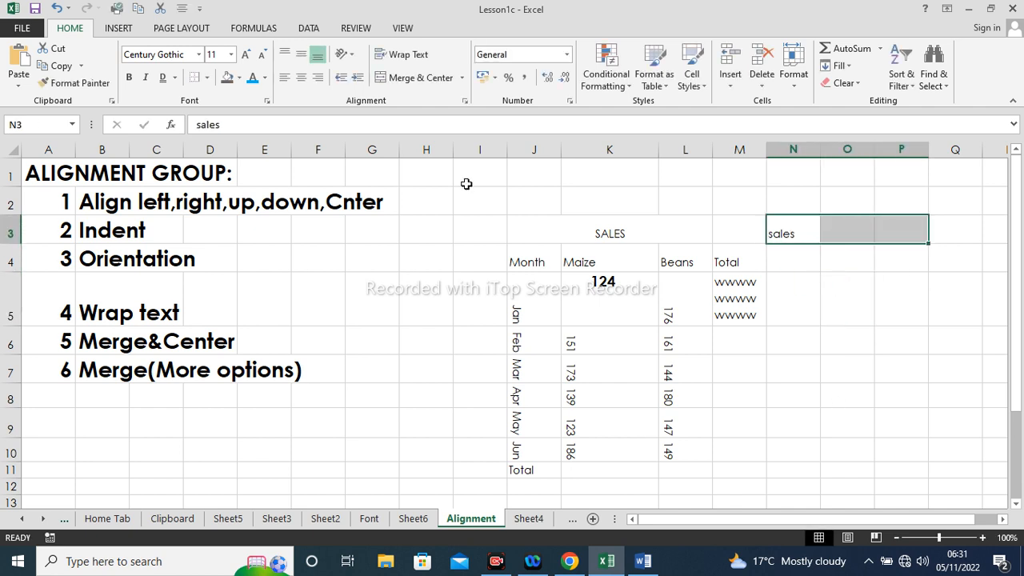
{"action": "left_click", "coordinate": [463, 77]}
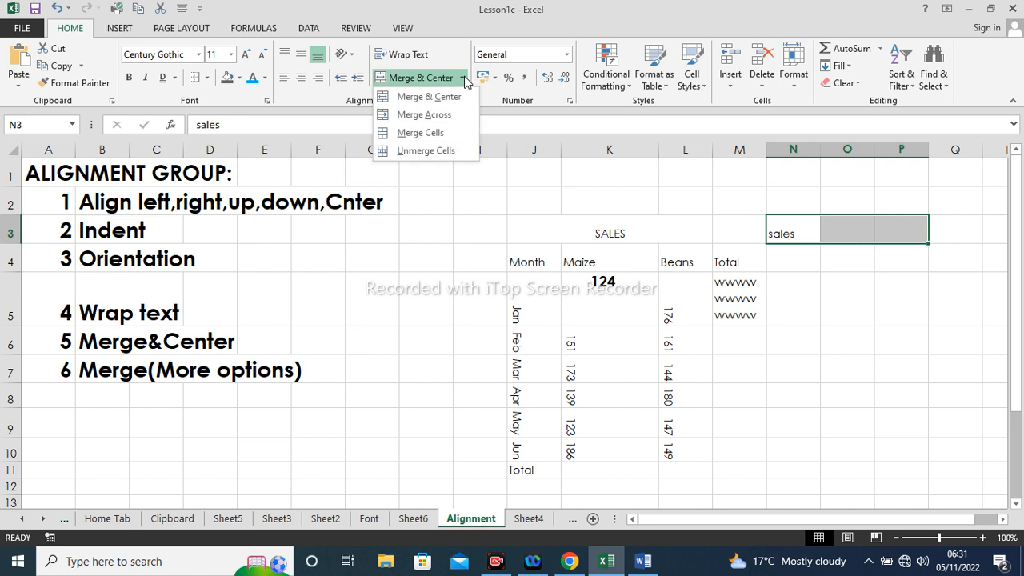
{"action": "left_click", "coordinate": [445, 116]}
{"action": "left_click", "coordinate": [886, 281]}
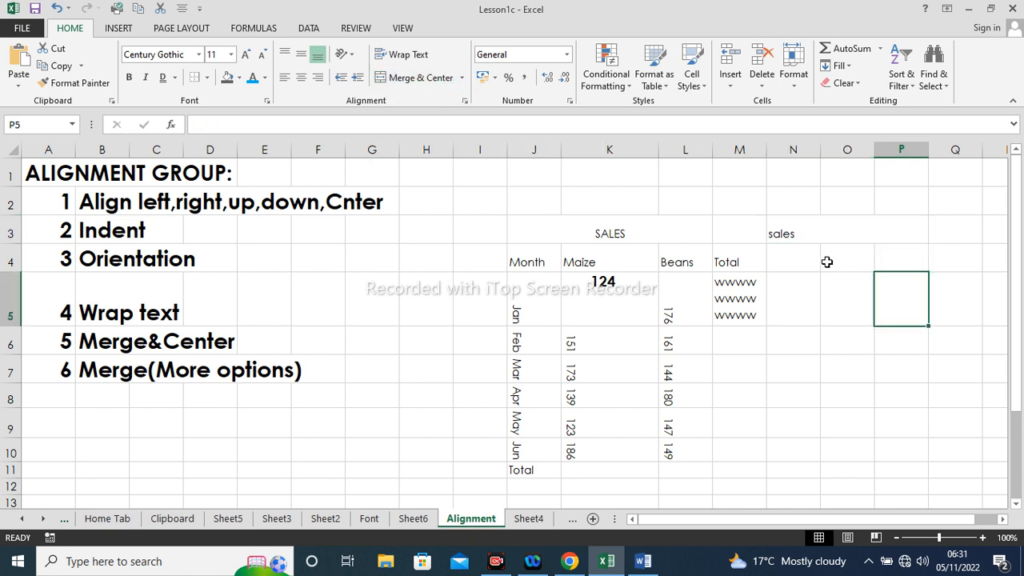
Step: Combine the empty cells M2:O2 with the Merge Cells option
{"action": "left_click", "coordinate": [463, 79]}
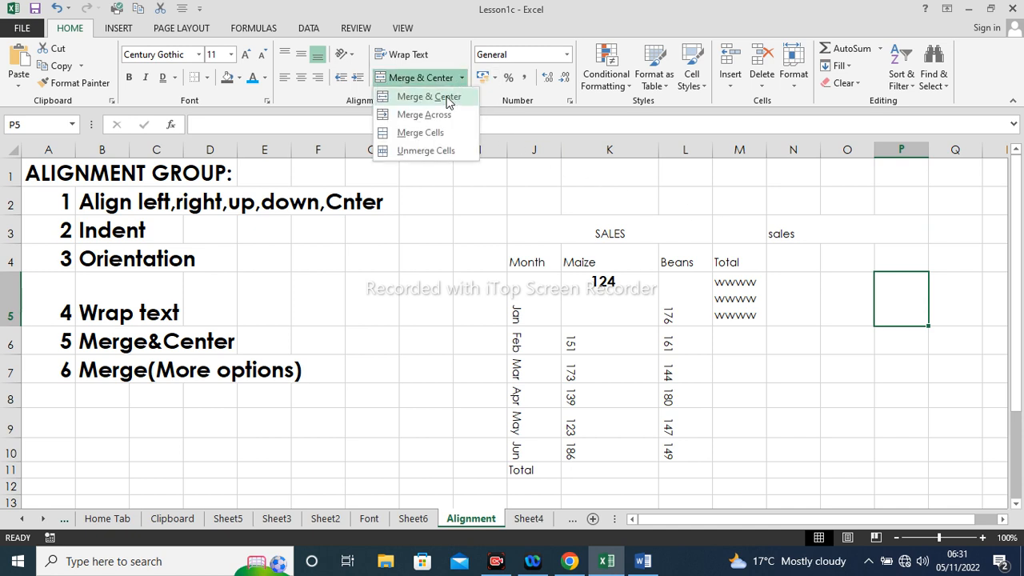
{"action": "left_click", "coordinate": [743, 196]}
{"action": "left_click_drag", "start_coordinate": [743, 196], "coordinate": [864, 197]}
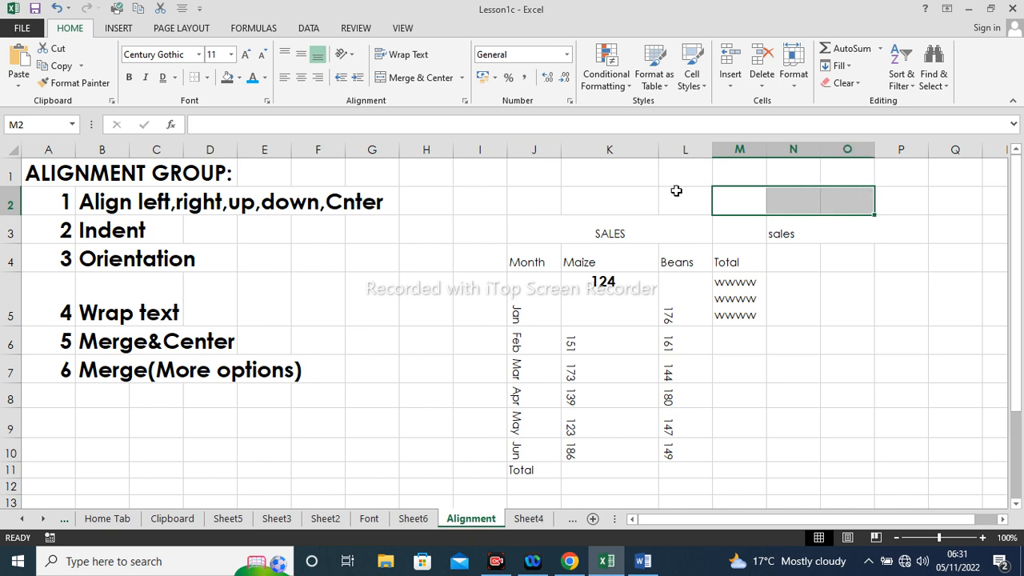
{"action": "left_click", "coordinate": [462, 78]}
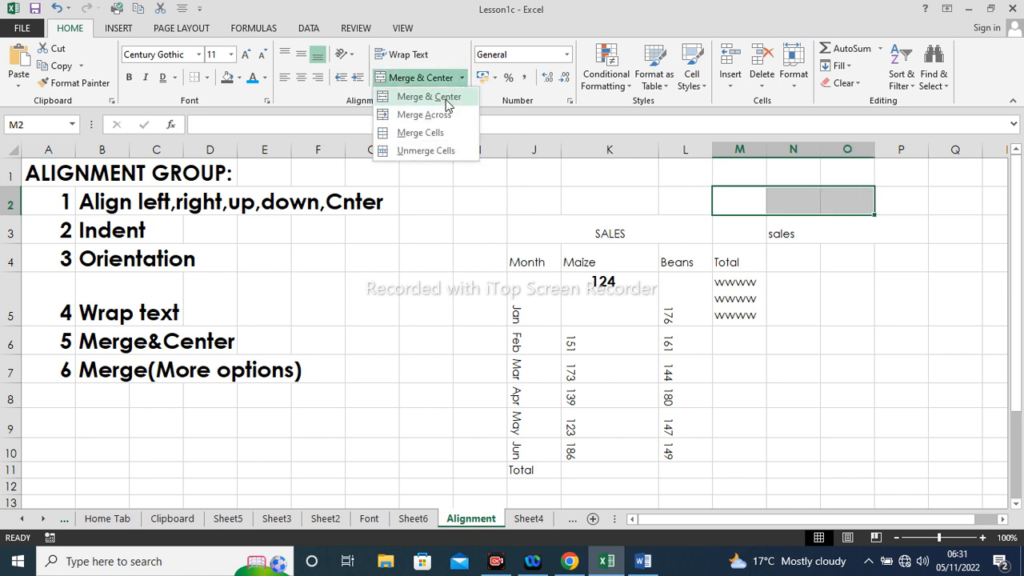
{"action": "left_click", "coordinate": [432, 133]}
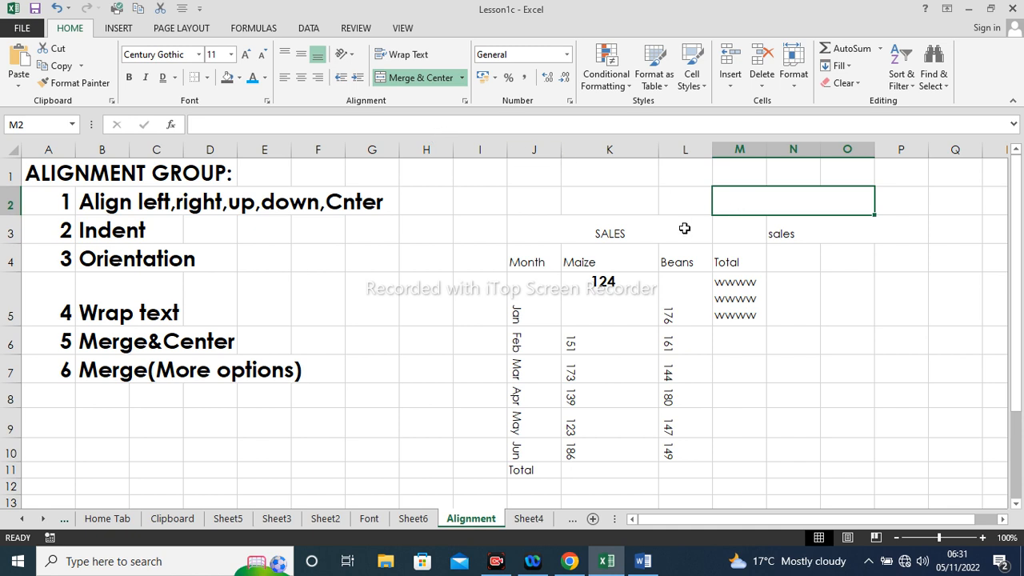
Step: Unmerge the SALES heading in J3:L3
{"action": "left_click", "coordinate": [534, 233]}
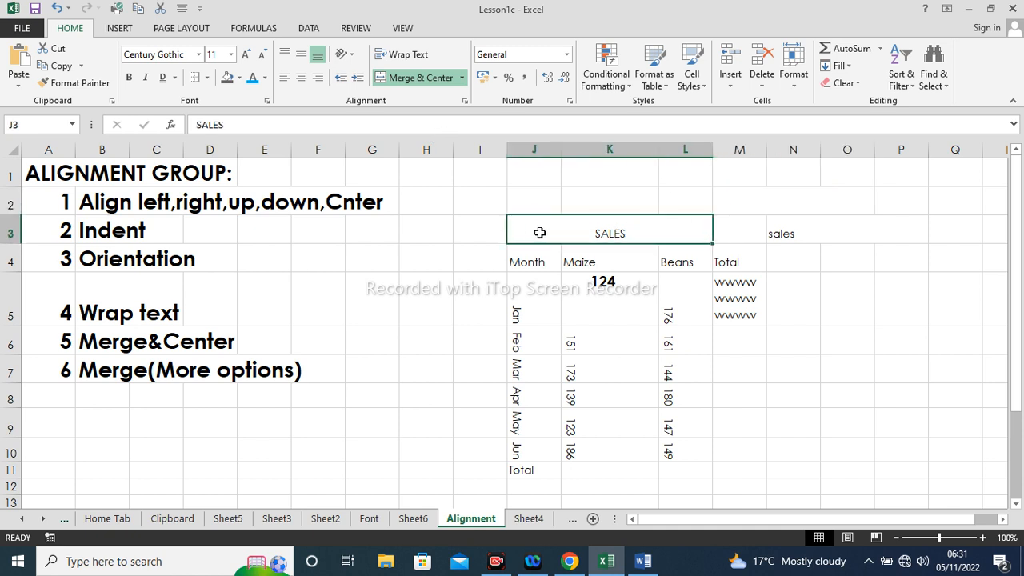
{"action": "left_click", "coordinate": [461, 78]}
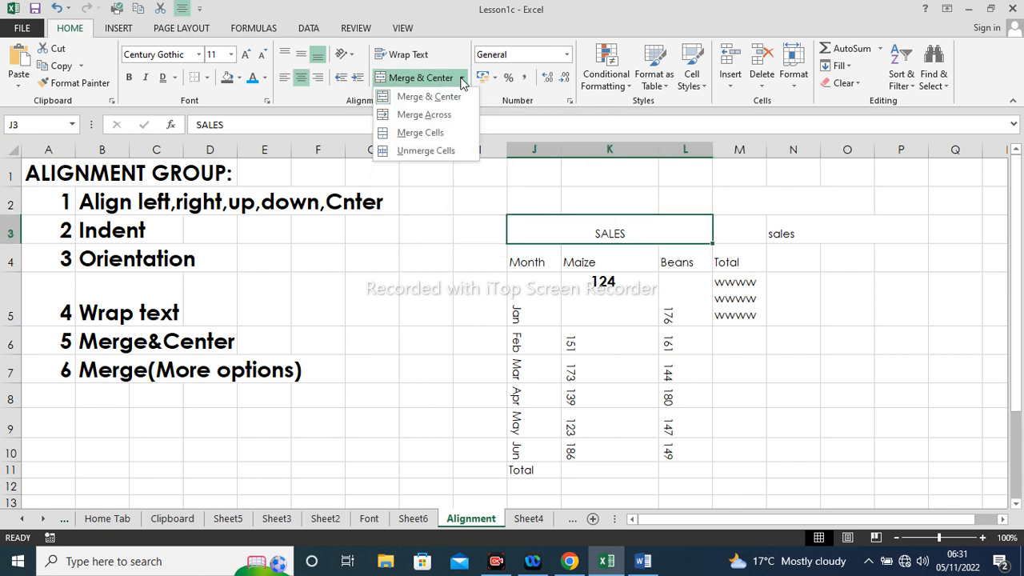
{"action": "left_click", "coordinate": [433, 149]}
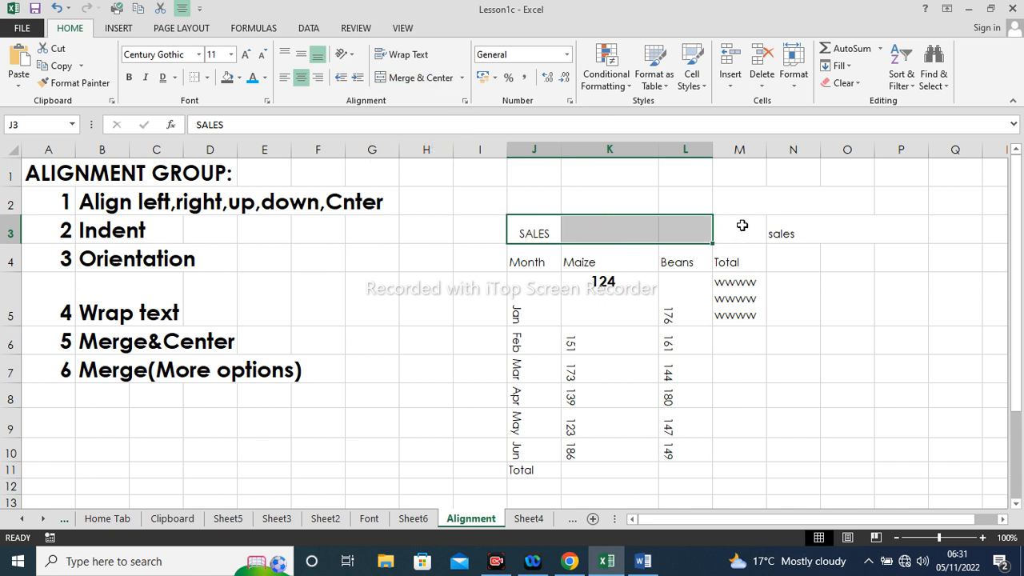